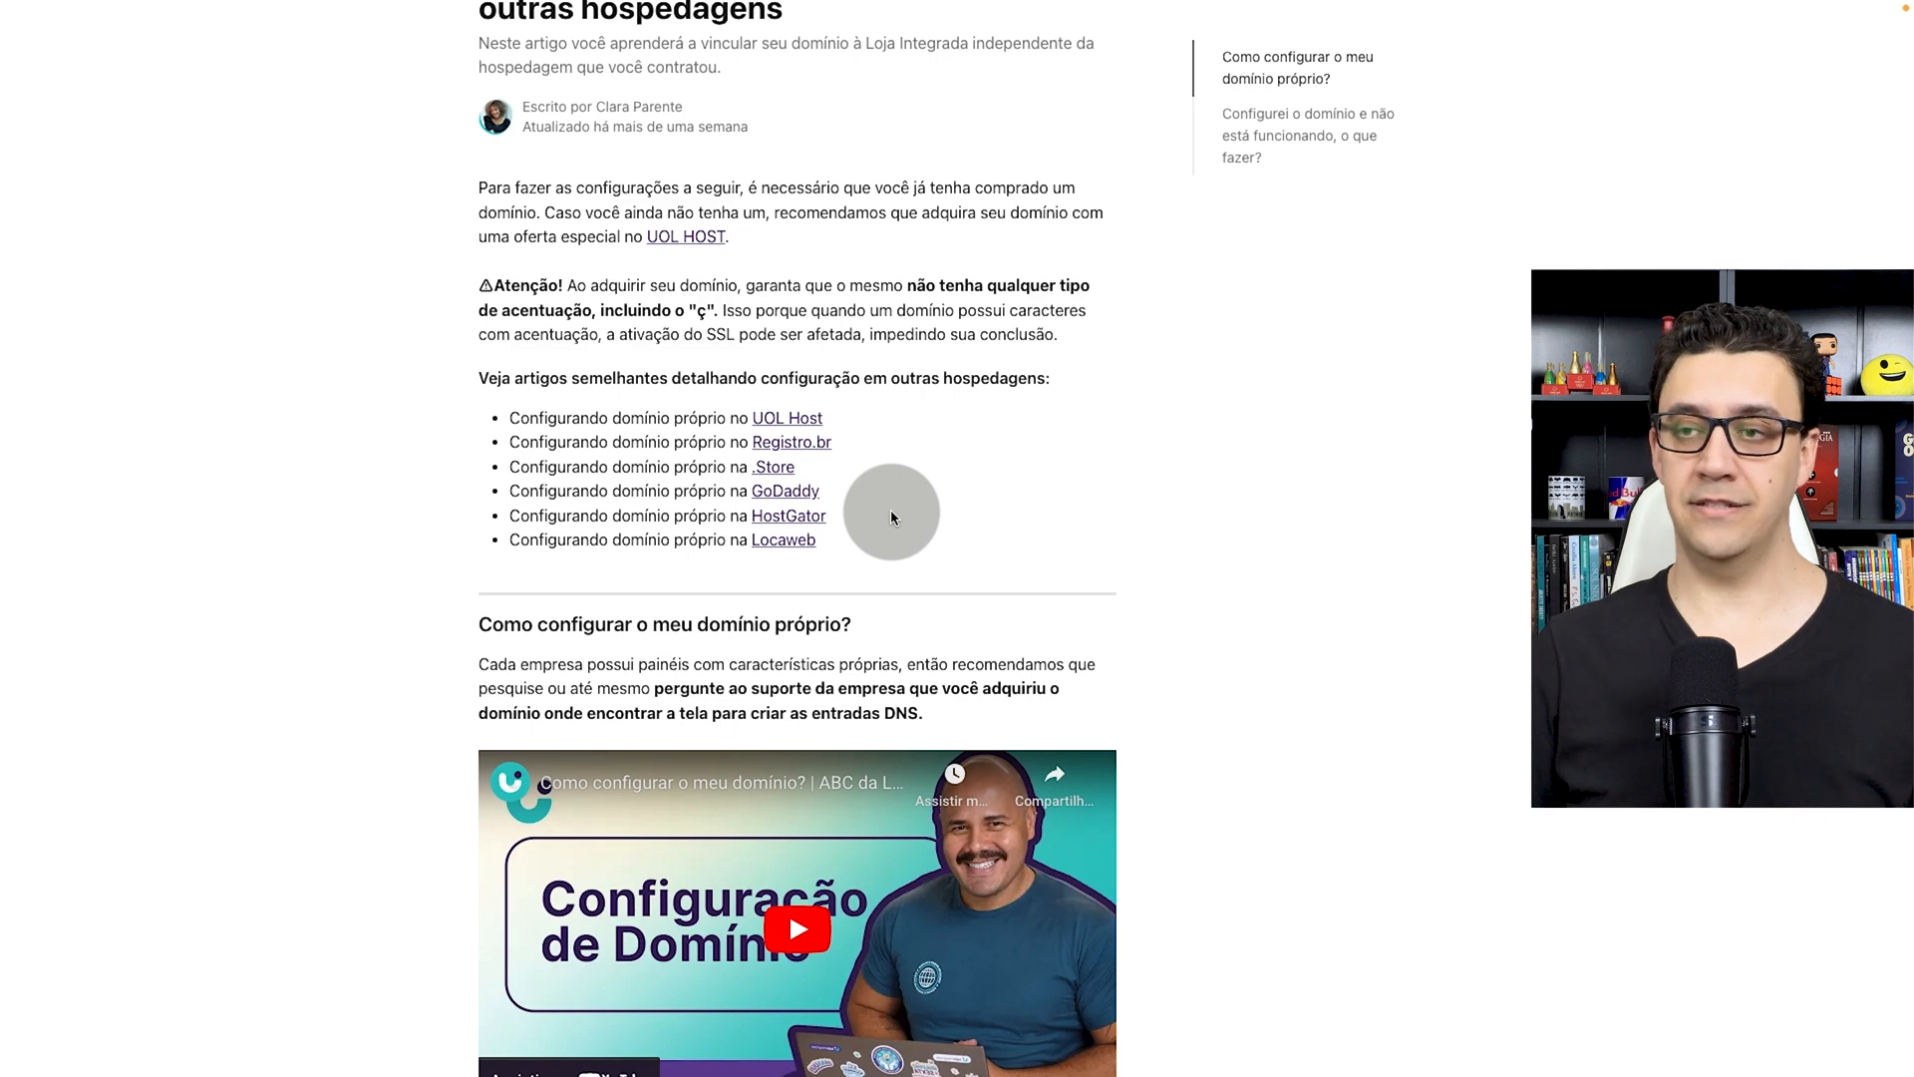
Step: Find the type A entry instructions in the help article and copy the destination address 54.232.92.235
scroll(887, 501, down, 1)
scroll(909, 501, up, 3)
scroll(949, 510, up, 3)
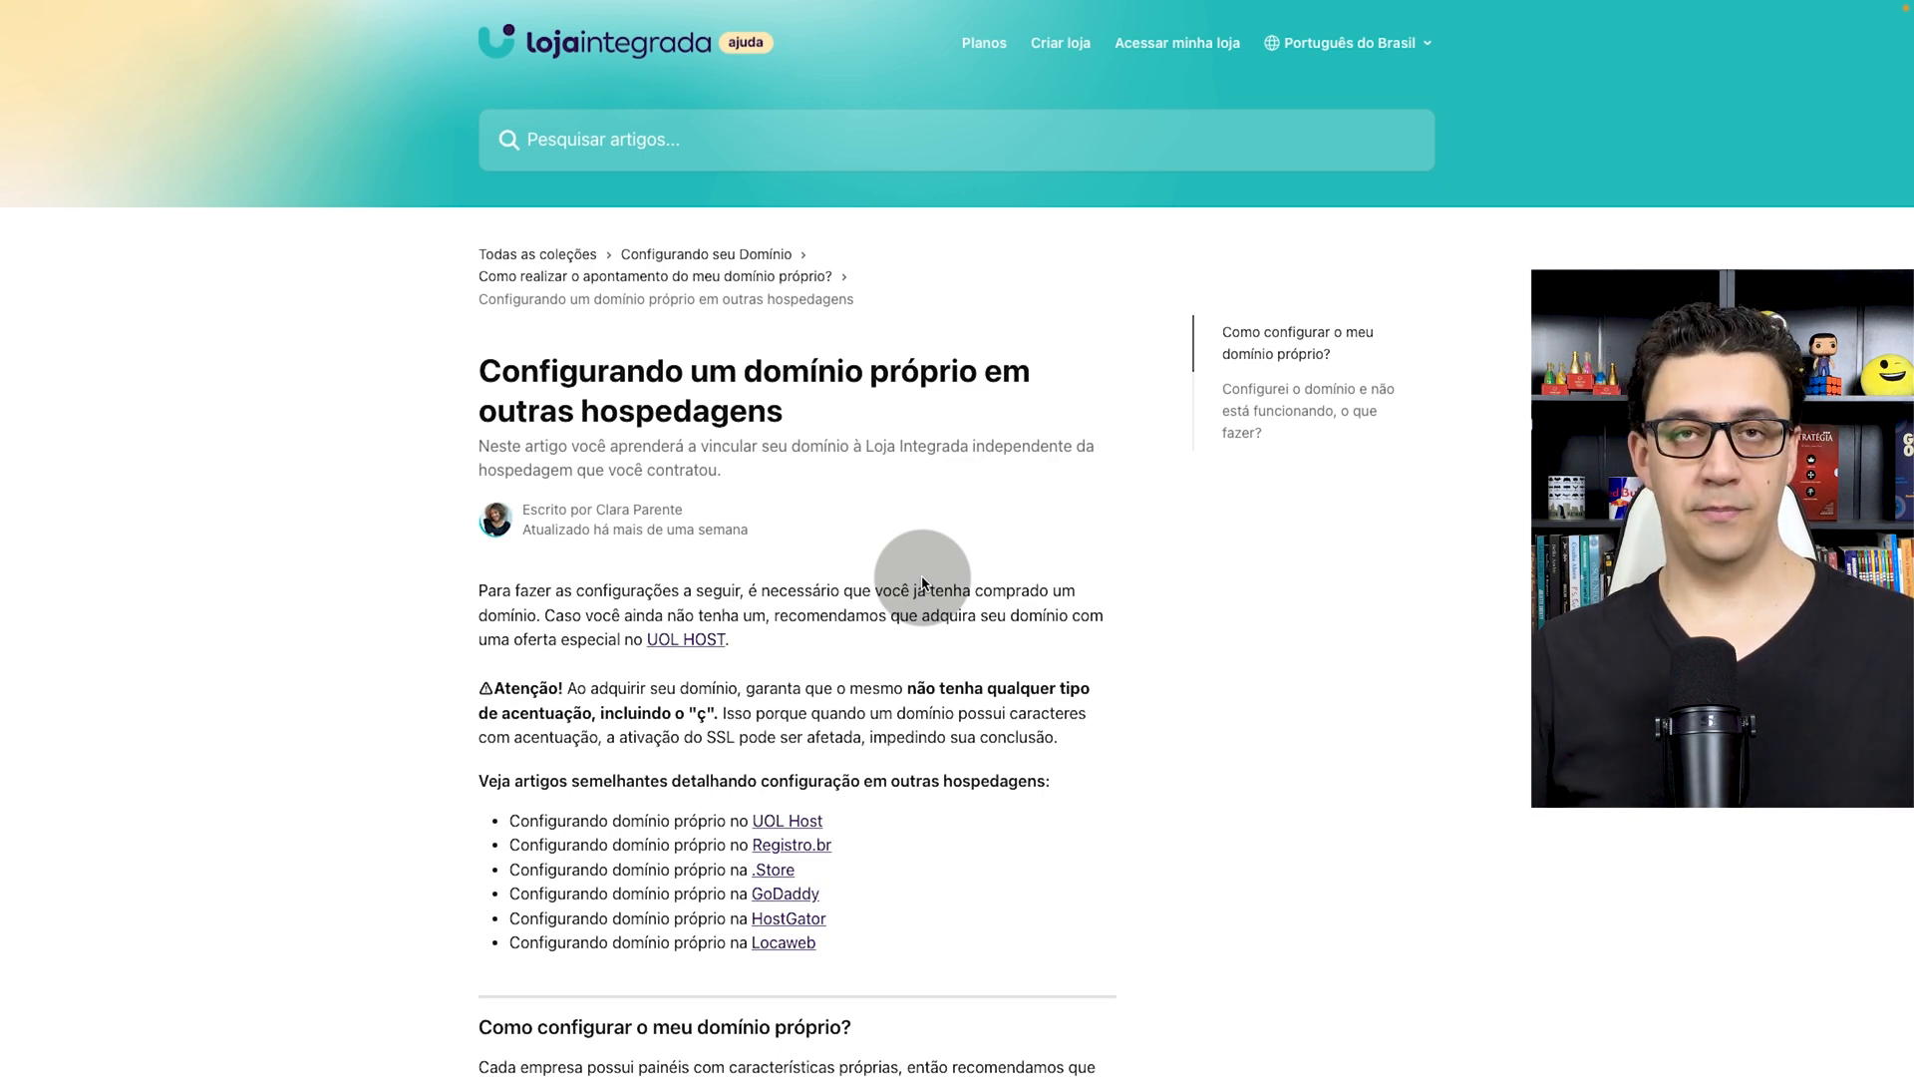
scroll(922, 583, down, 3)
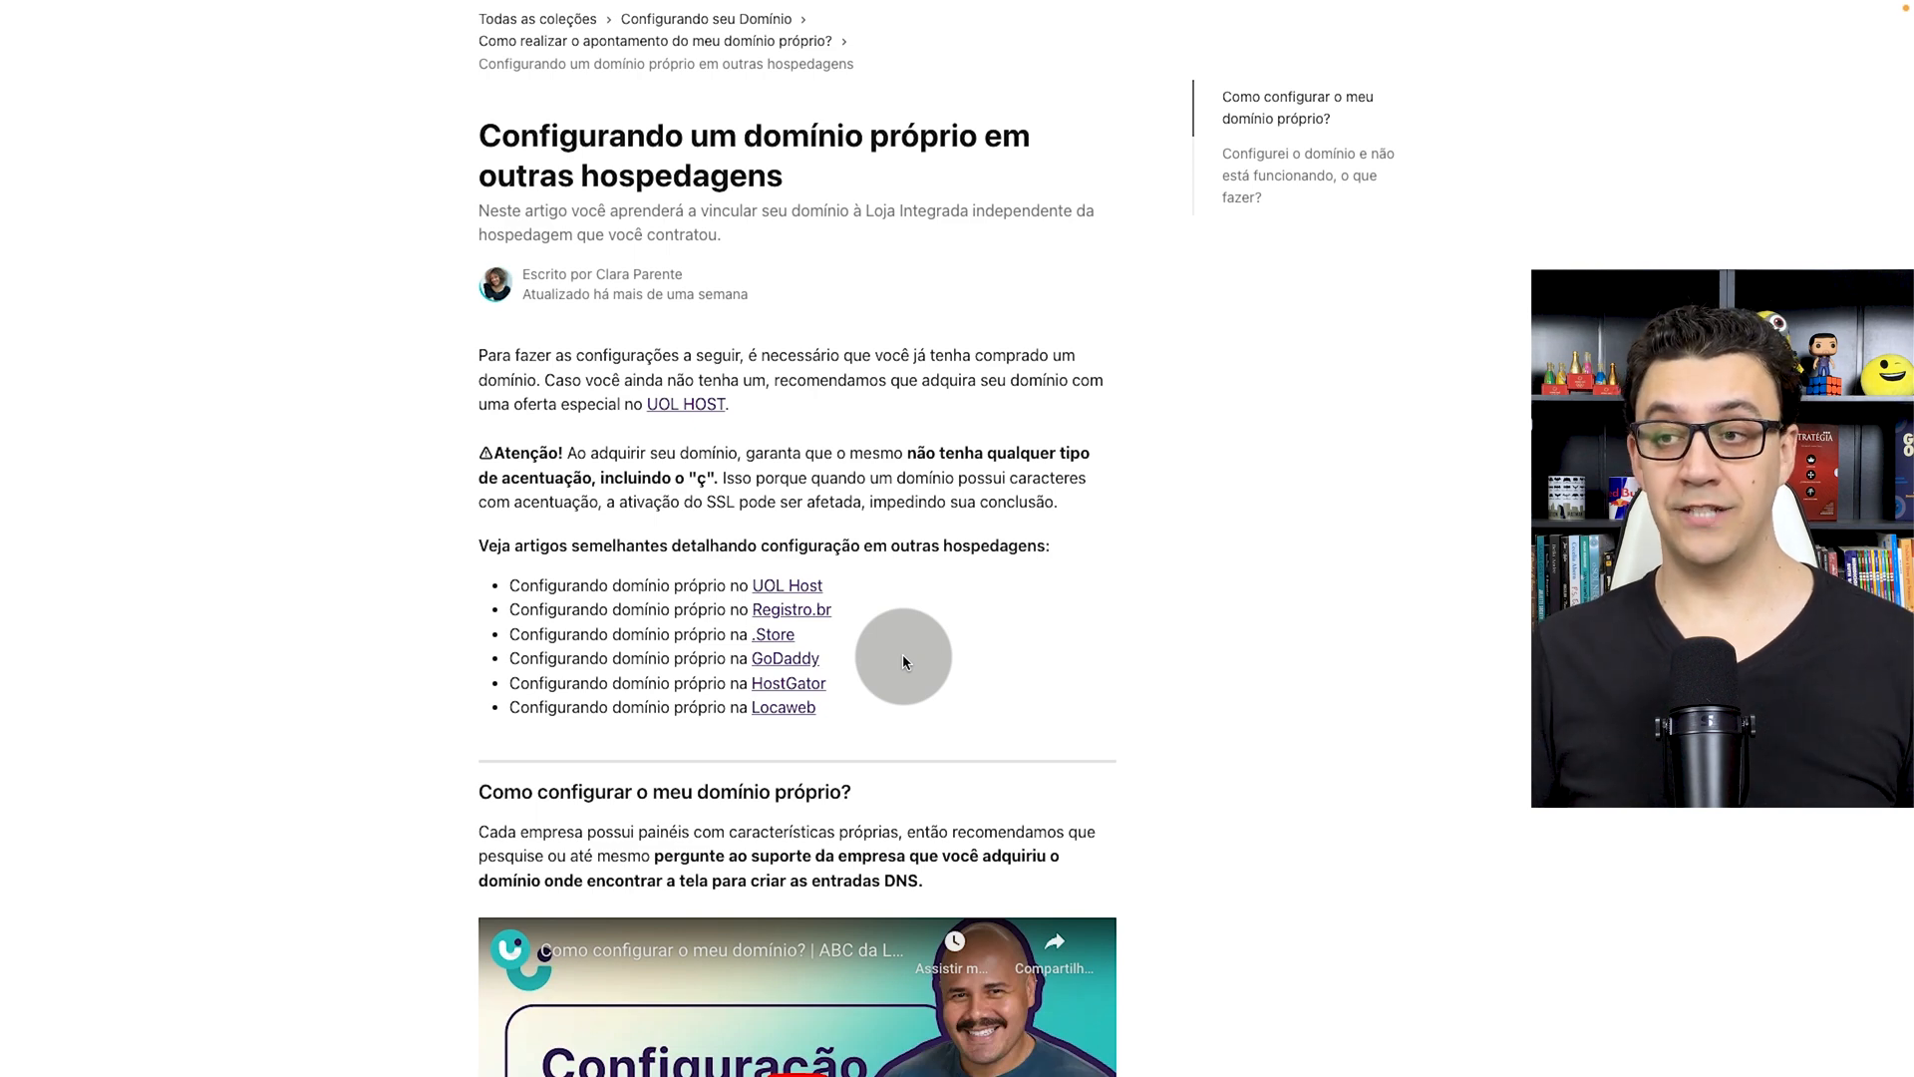
scroll(904, 660, down, 10)
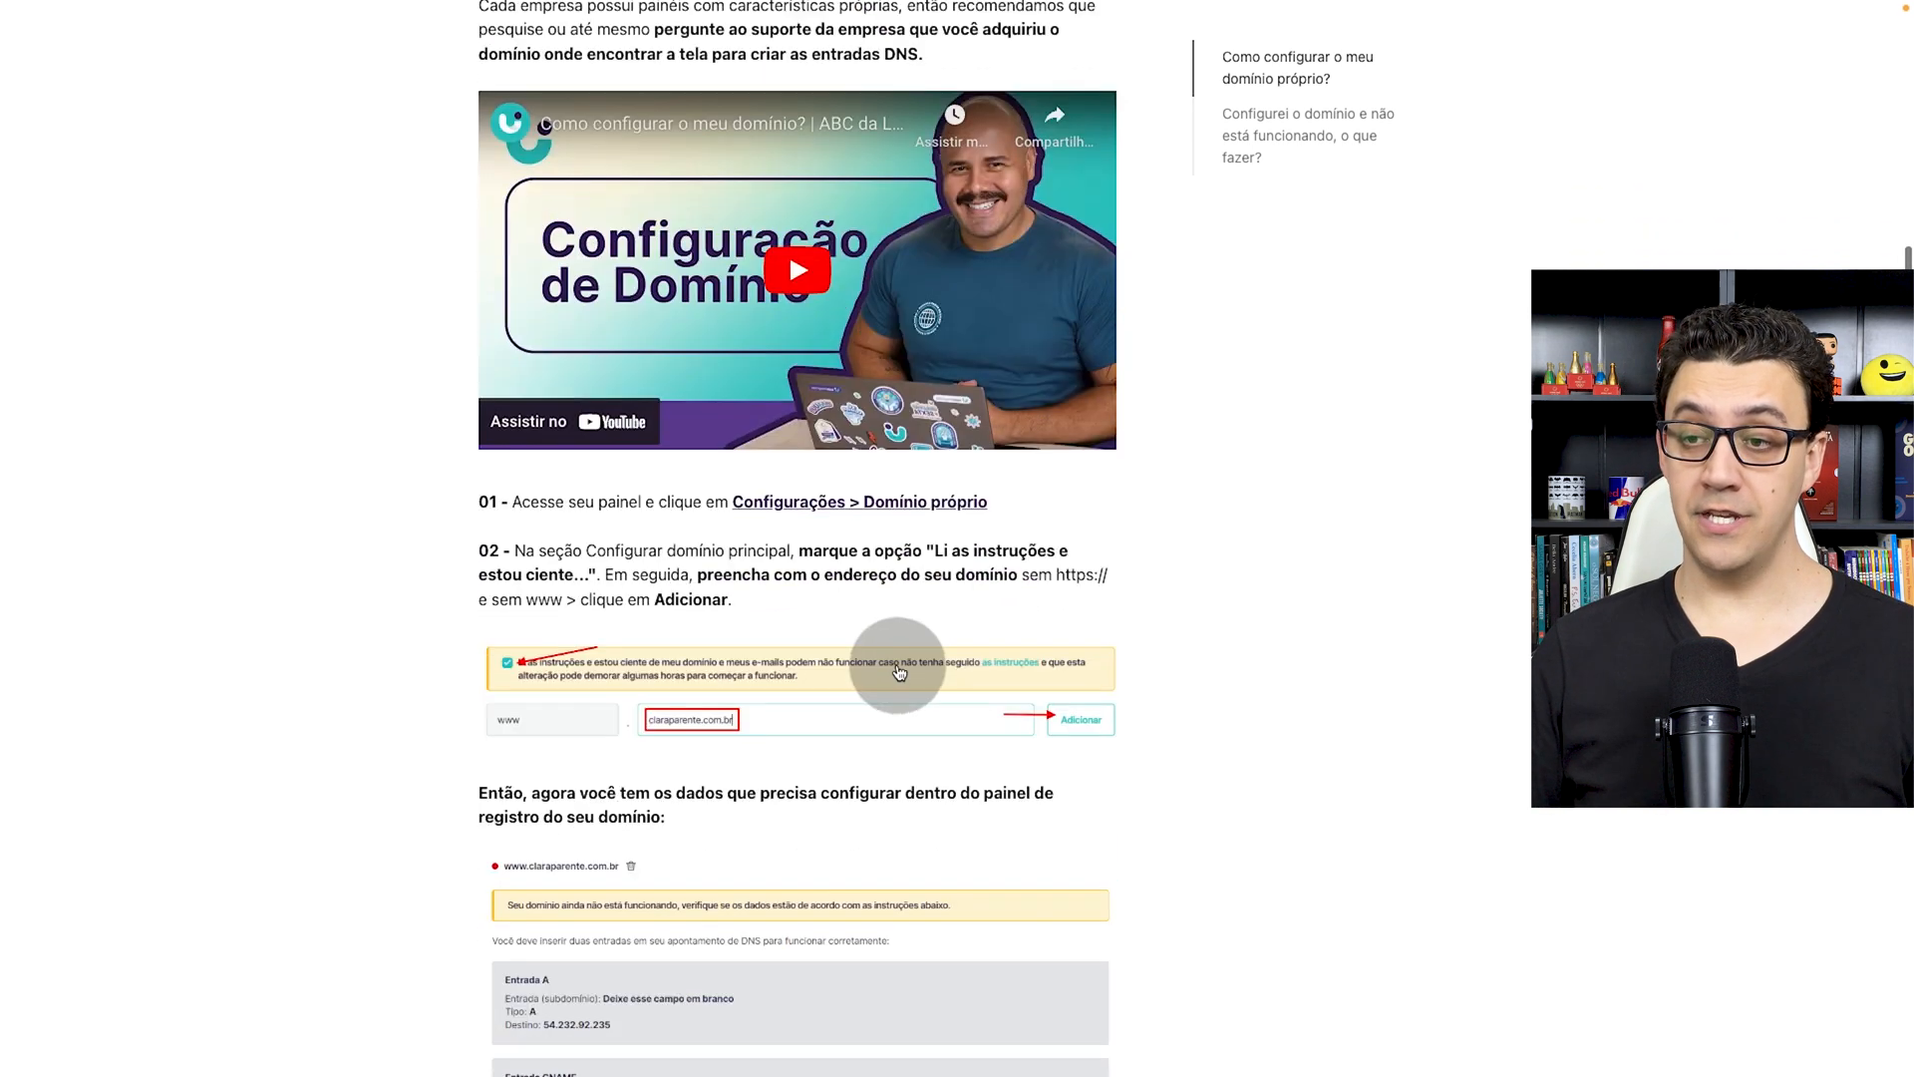
scroll(632, 987, down, 2)
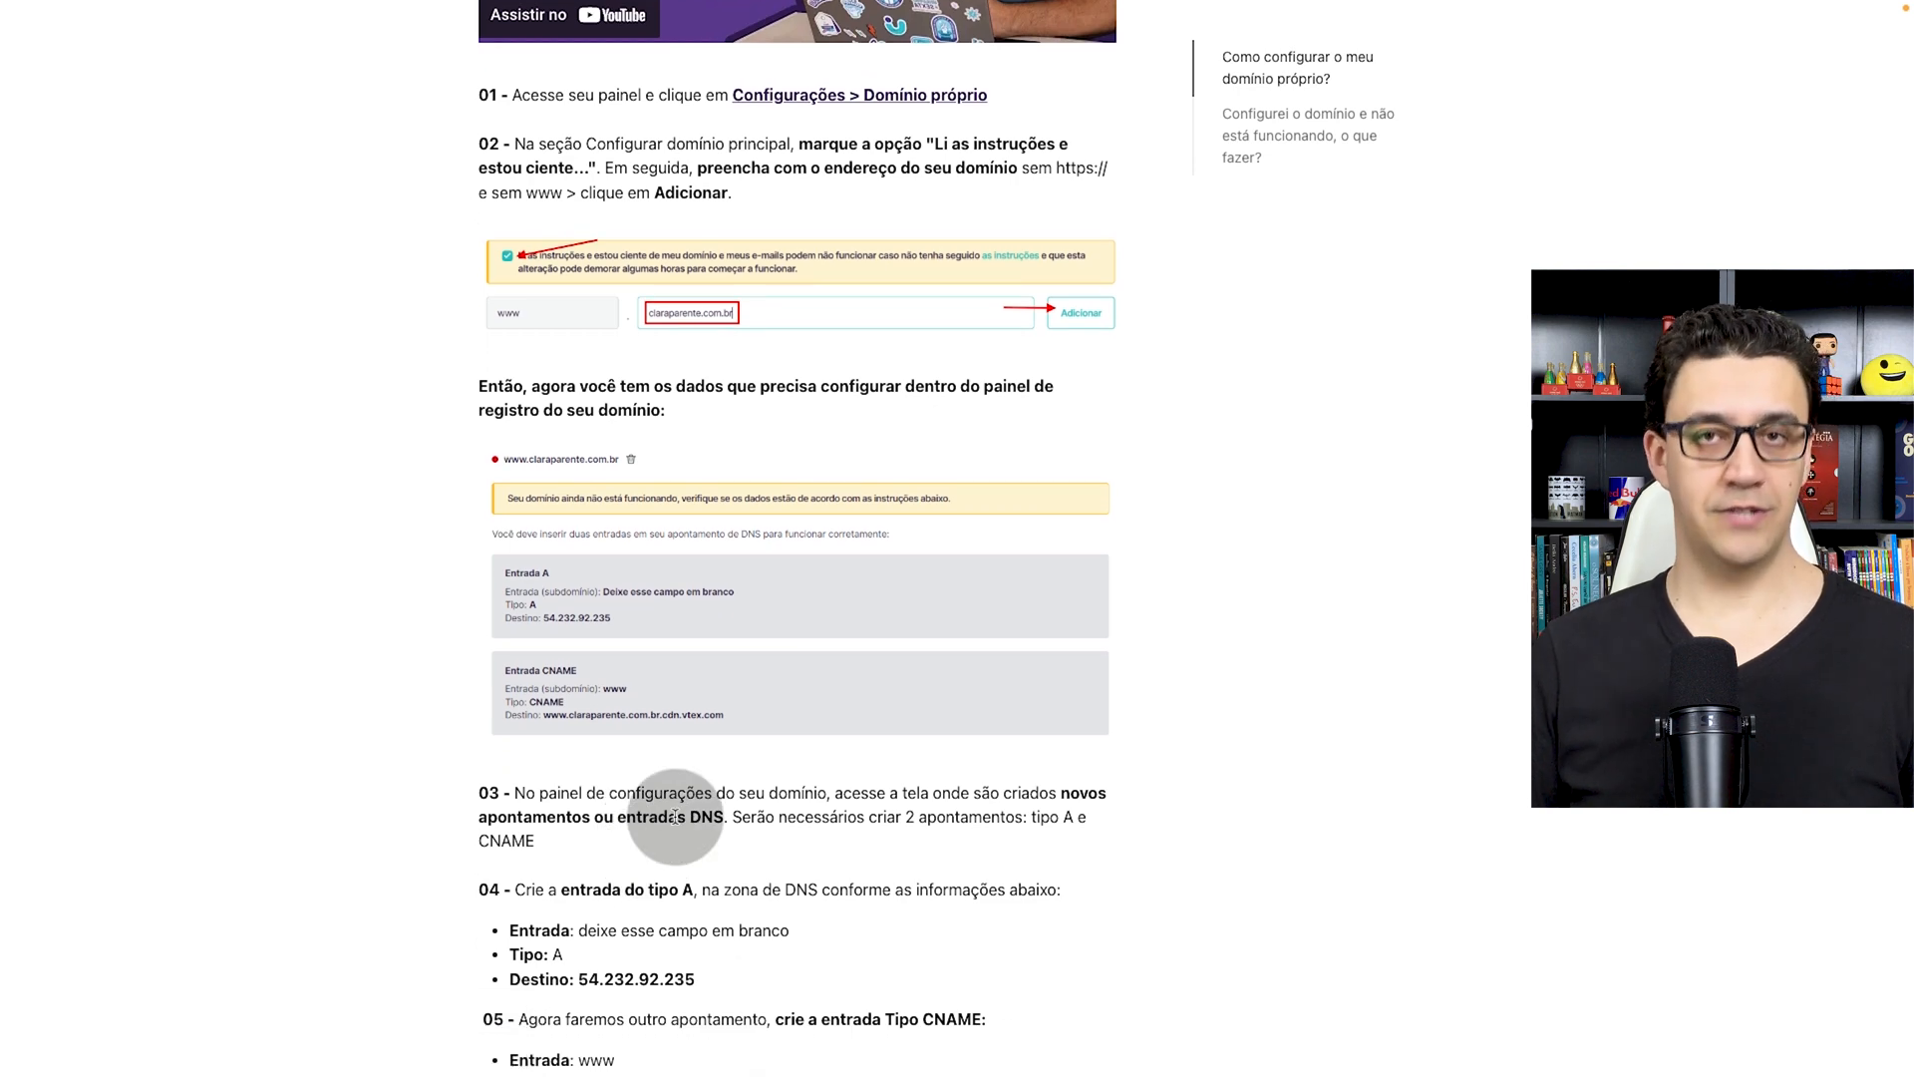
scroll(791, 495, down, 5)
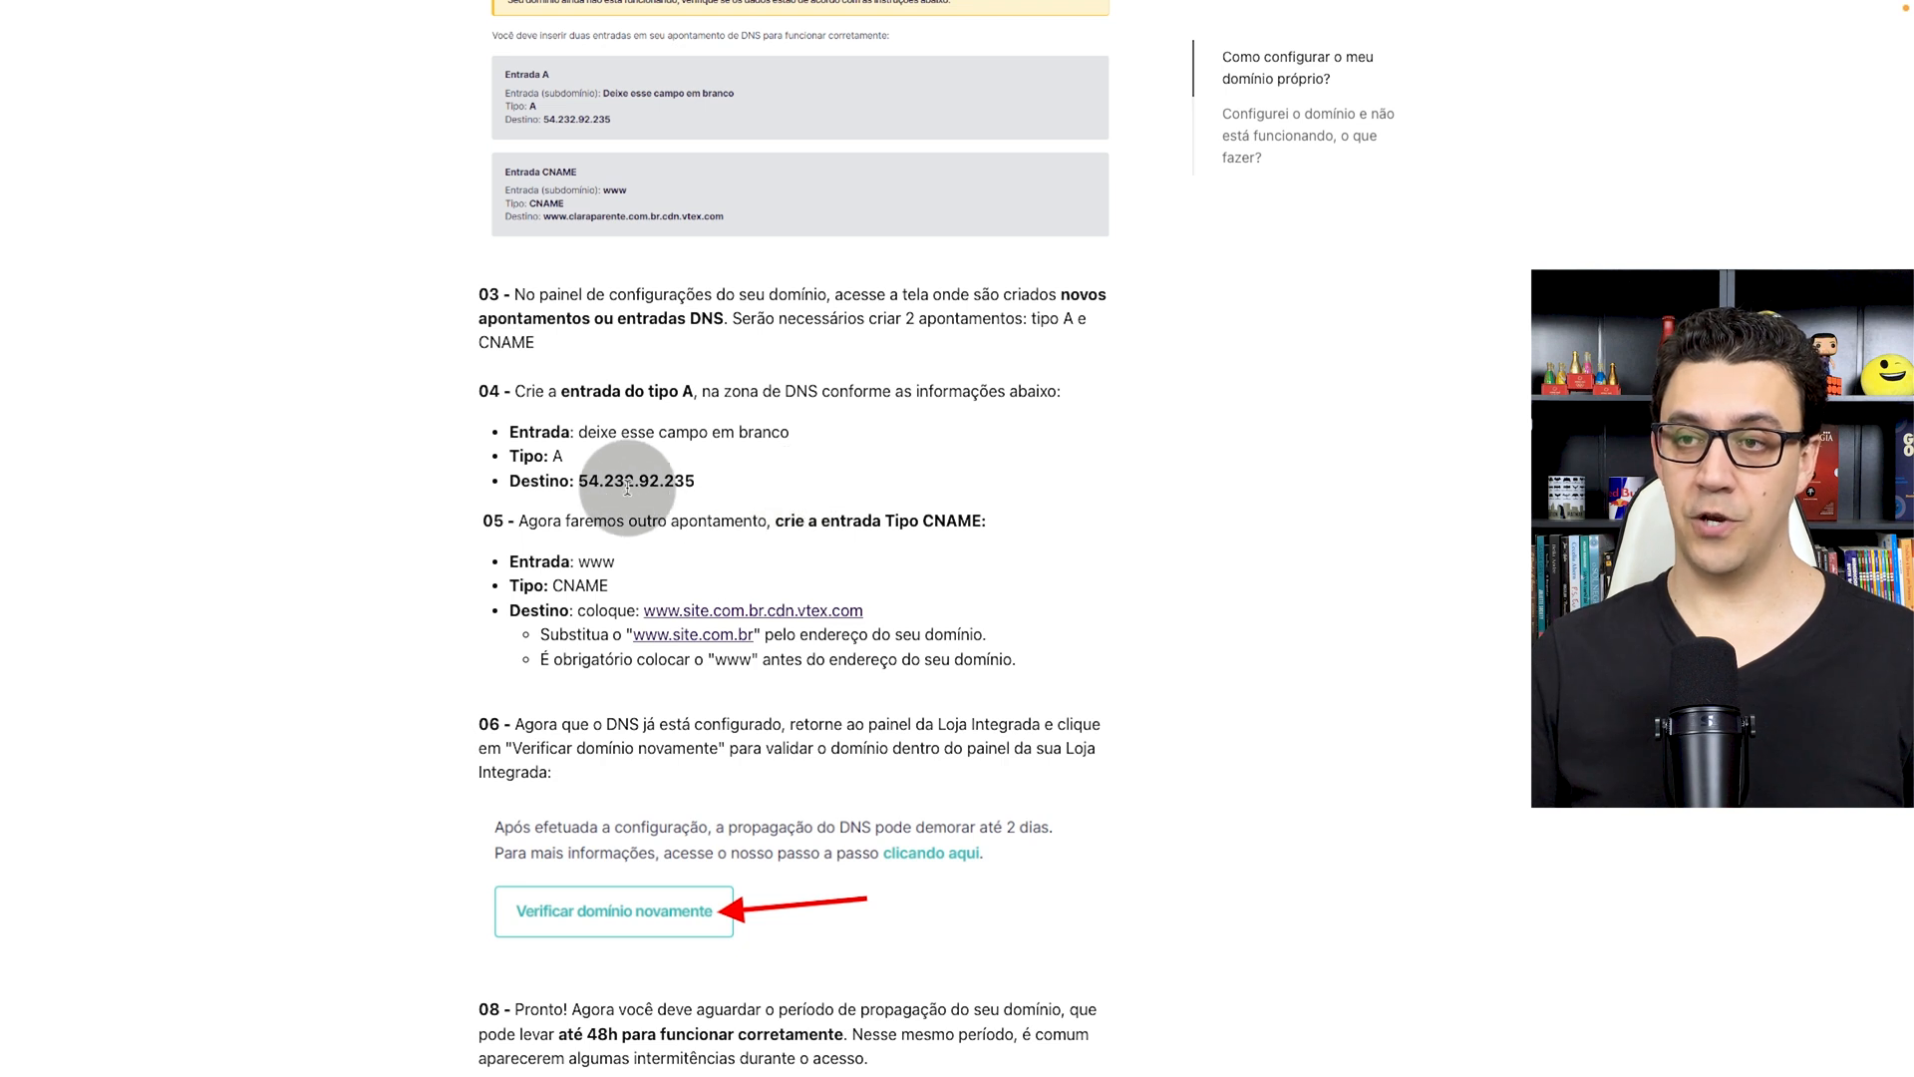
drag(578, 480, 705, 482)
key(super+c)
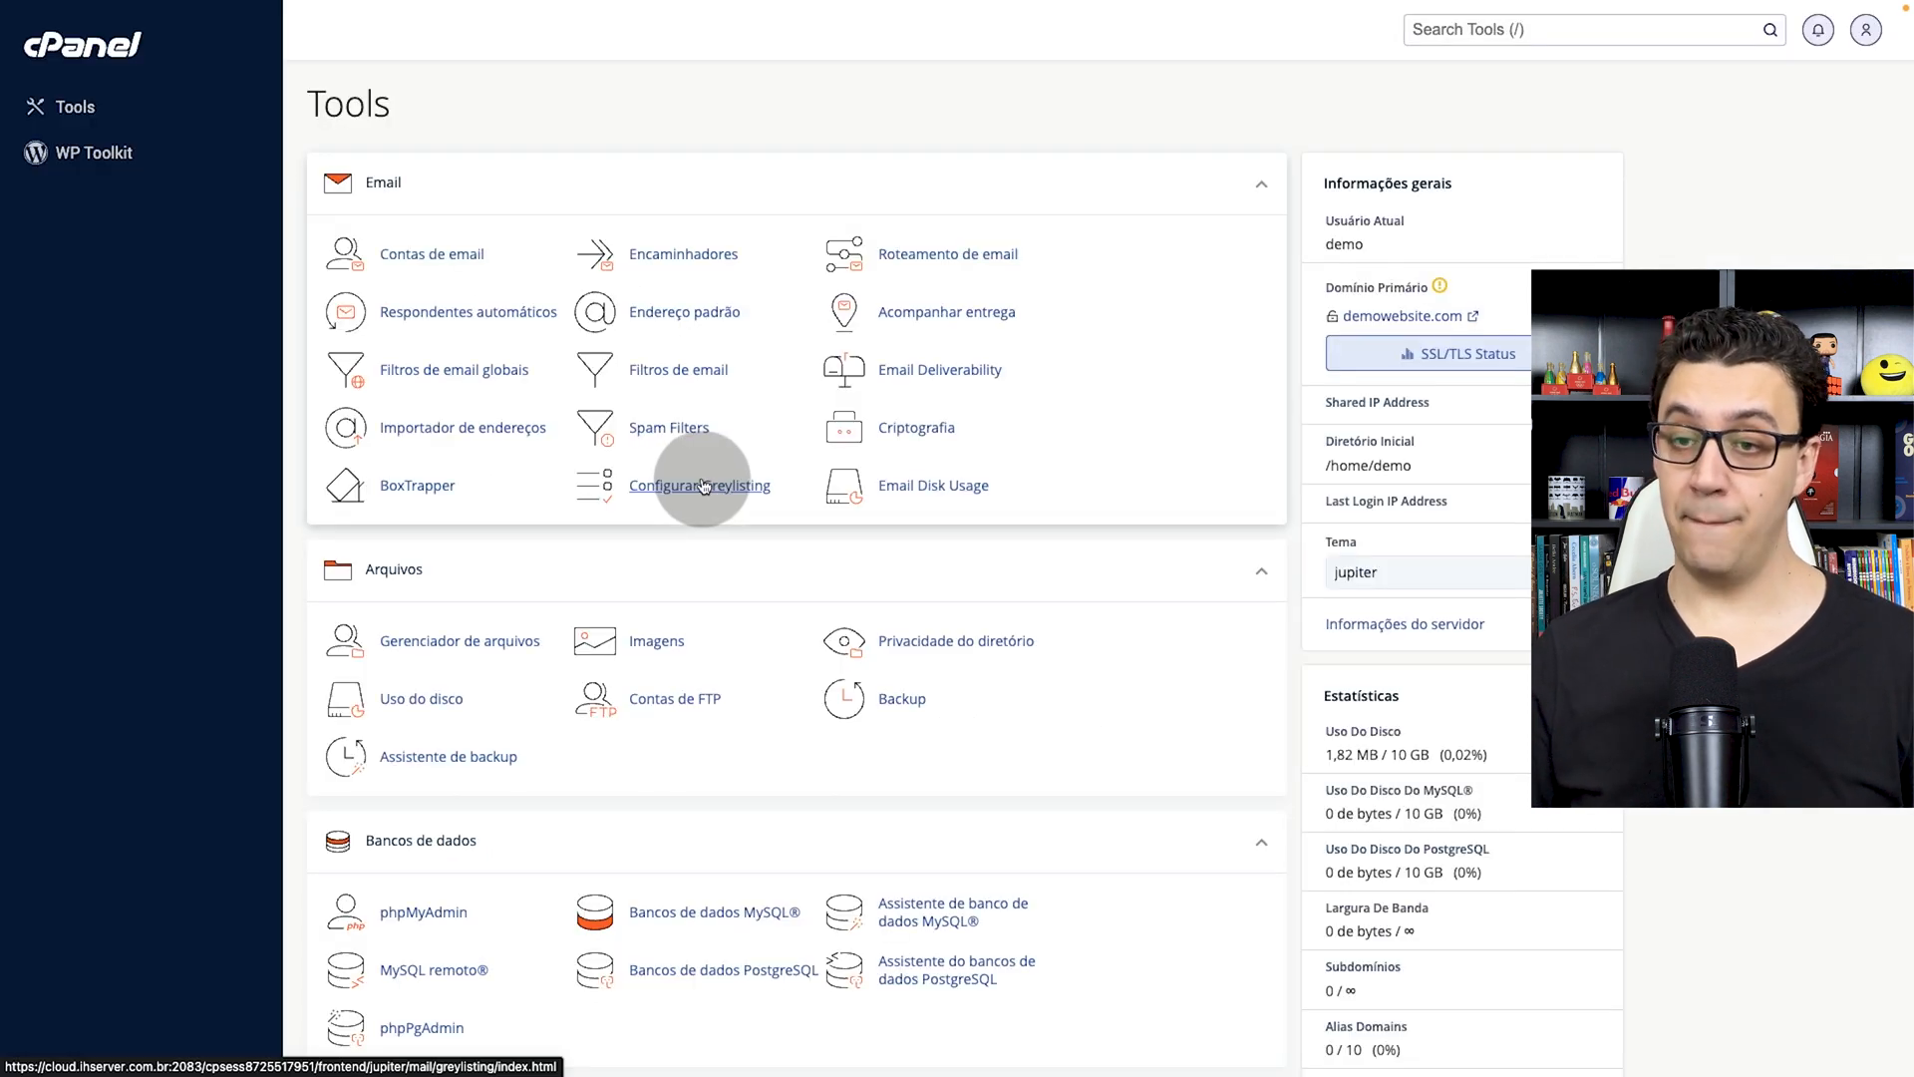
Step: Switch to cPanel, open the DNS zone records of demowebsite.com in the Zone Editor and filter them to type A
scroll(705, 486, down, 6)
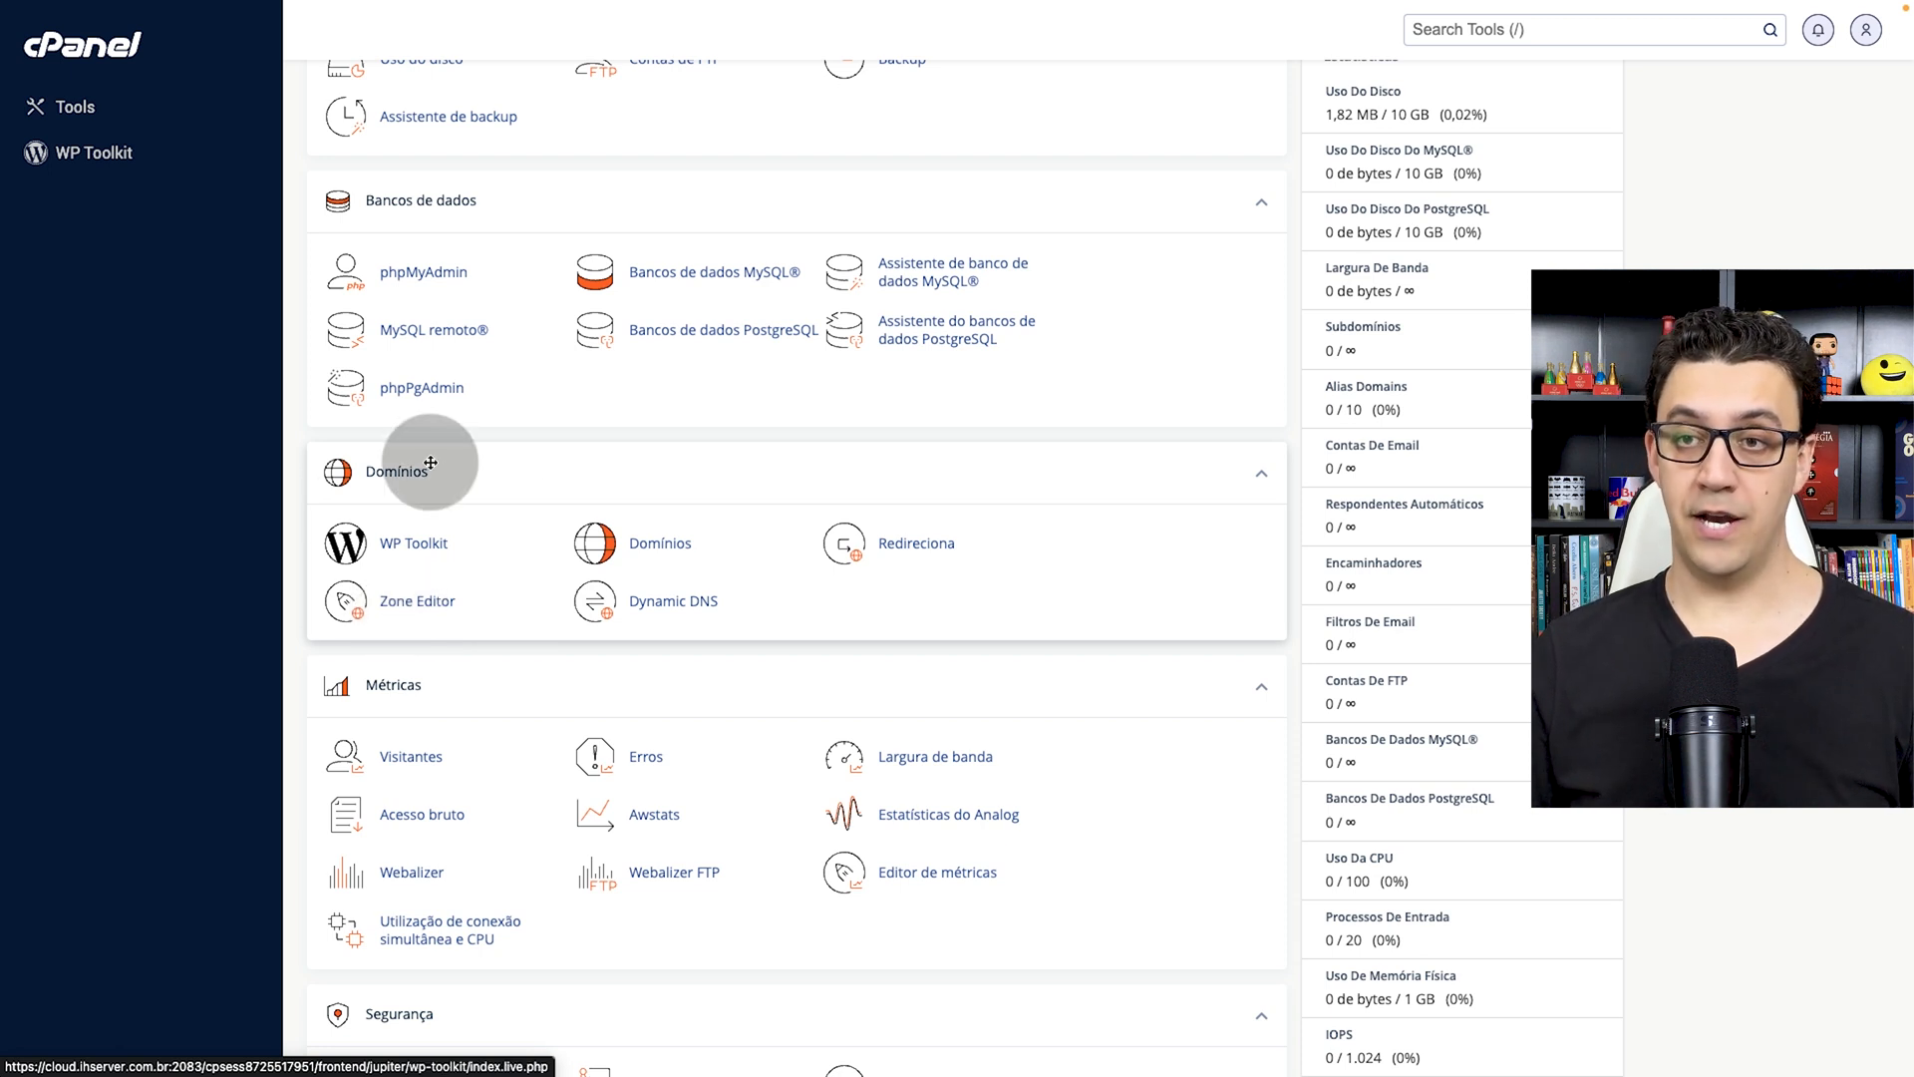
click(486, 588)
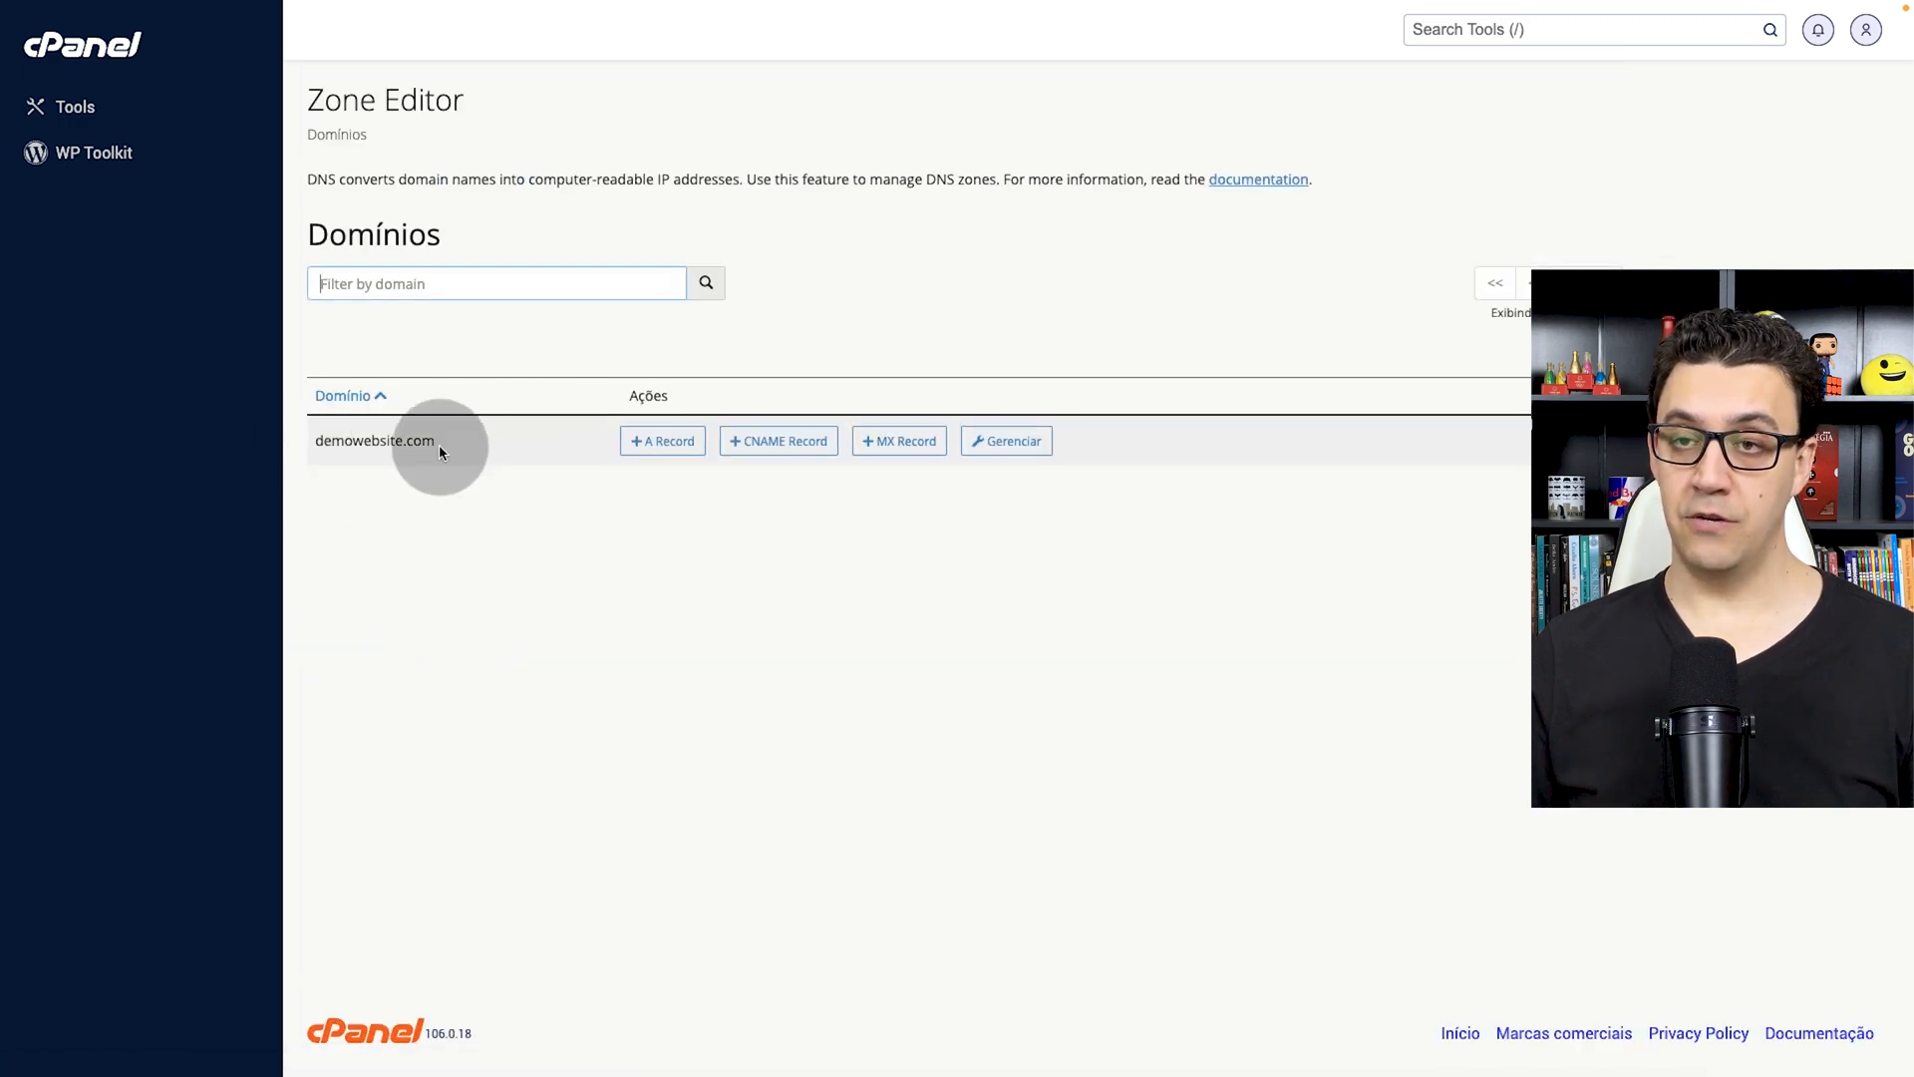
click(1001, 441)
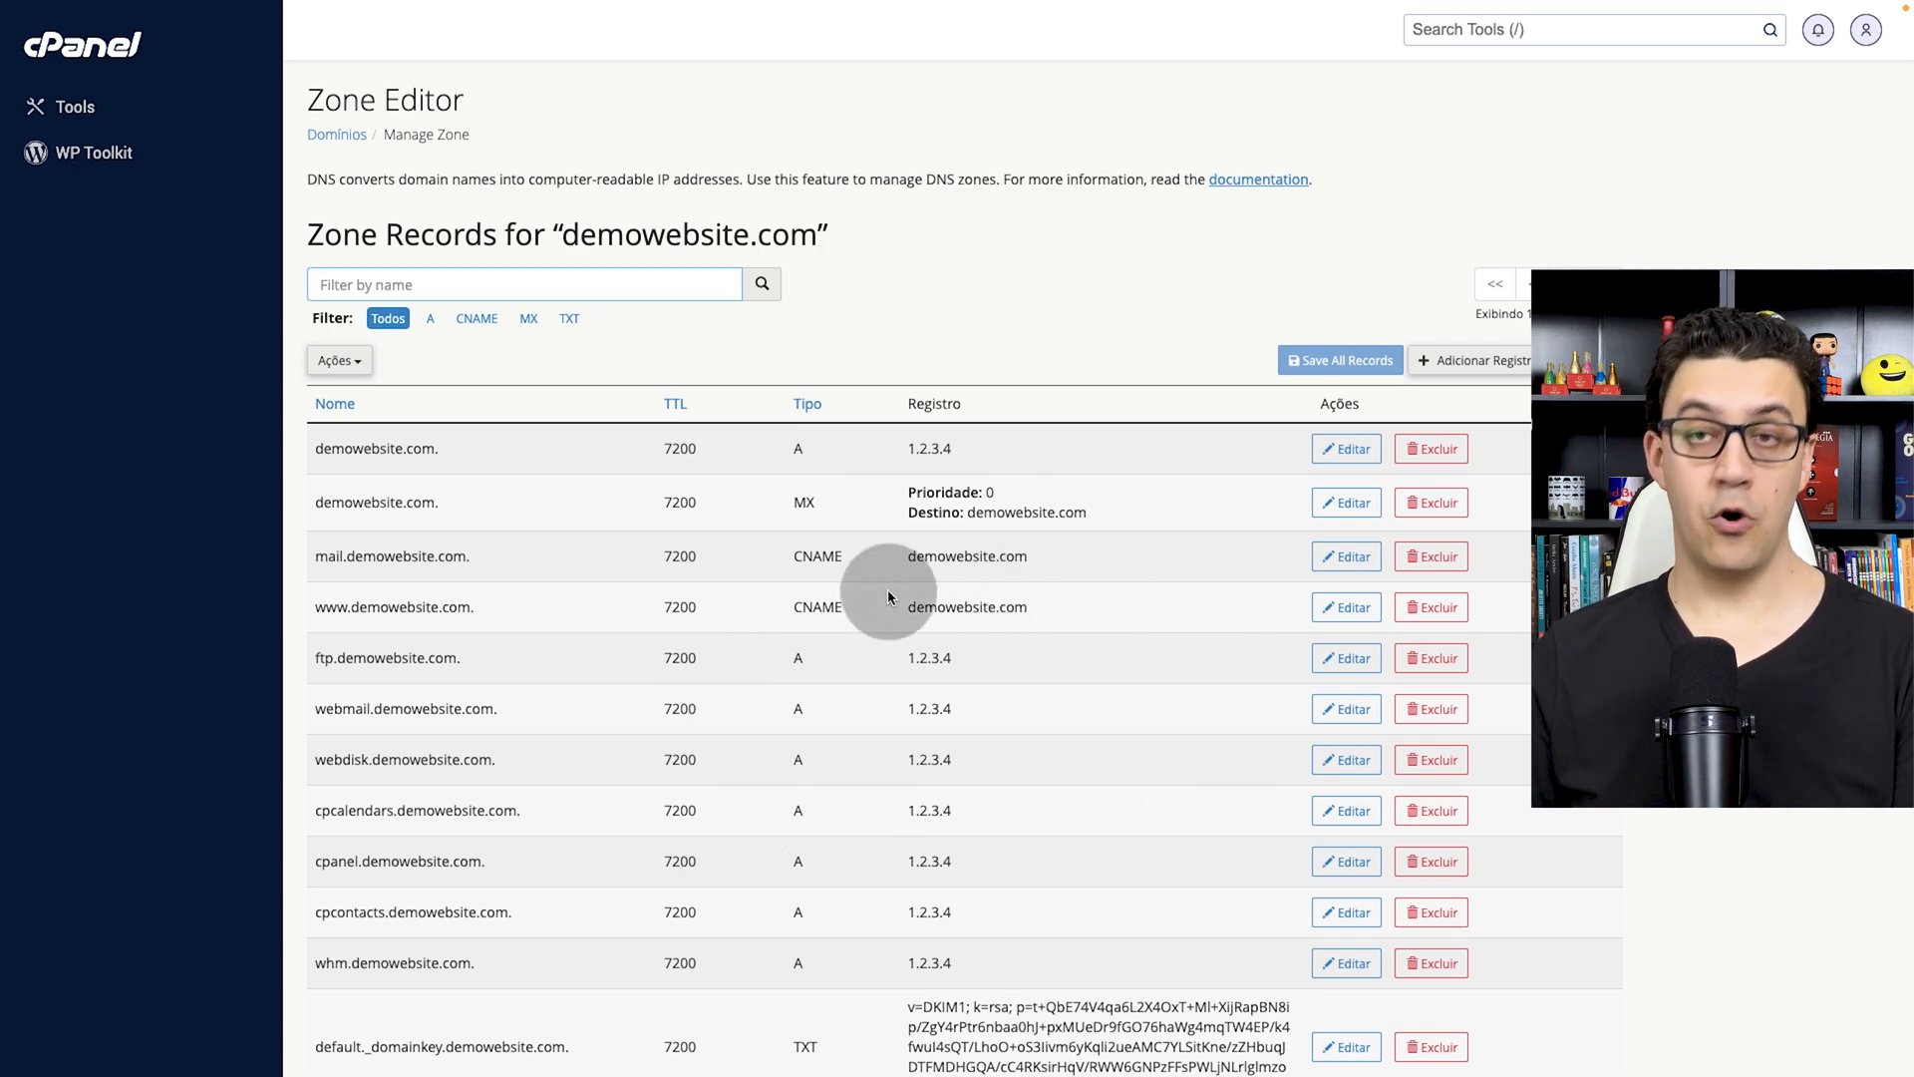
click(429, 318)
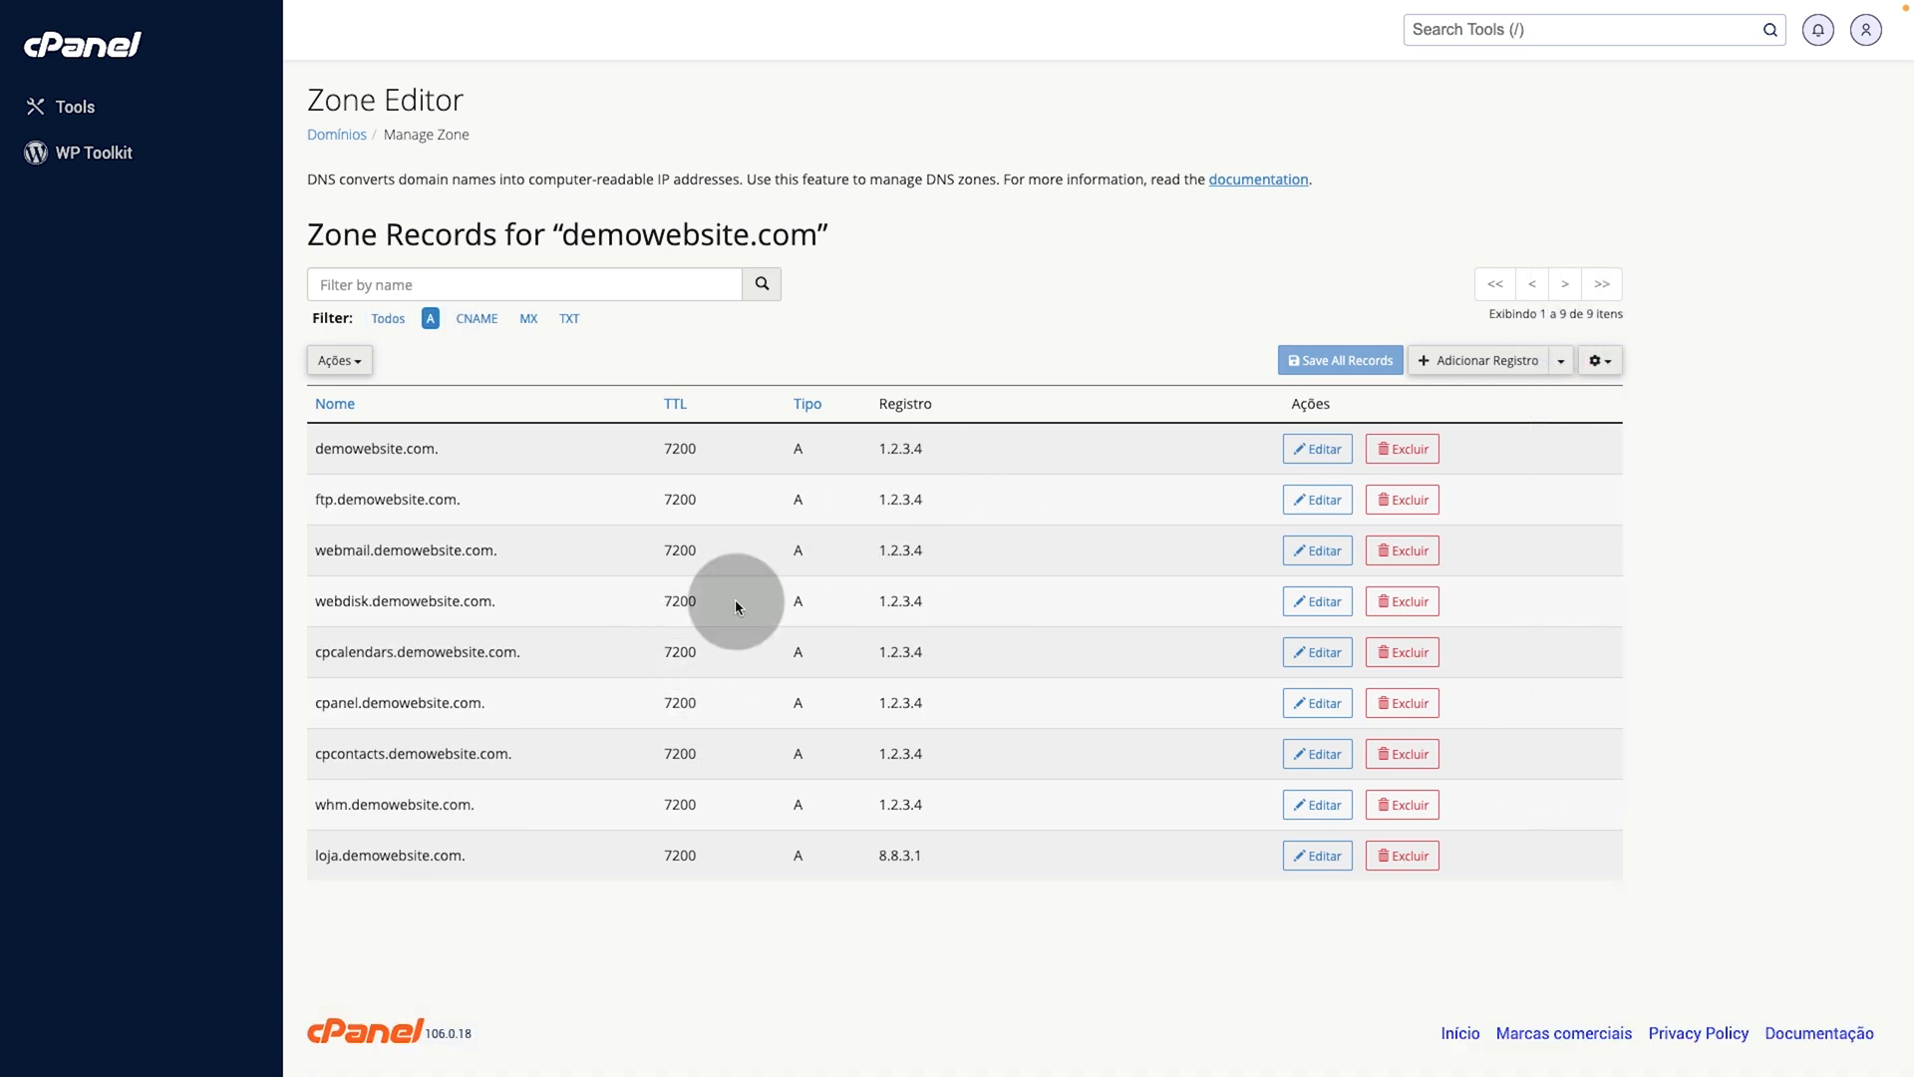
Step: Add an A record named demowebsite.com. pointing to 54.232.92.235 and save it
click(1563, 363)
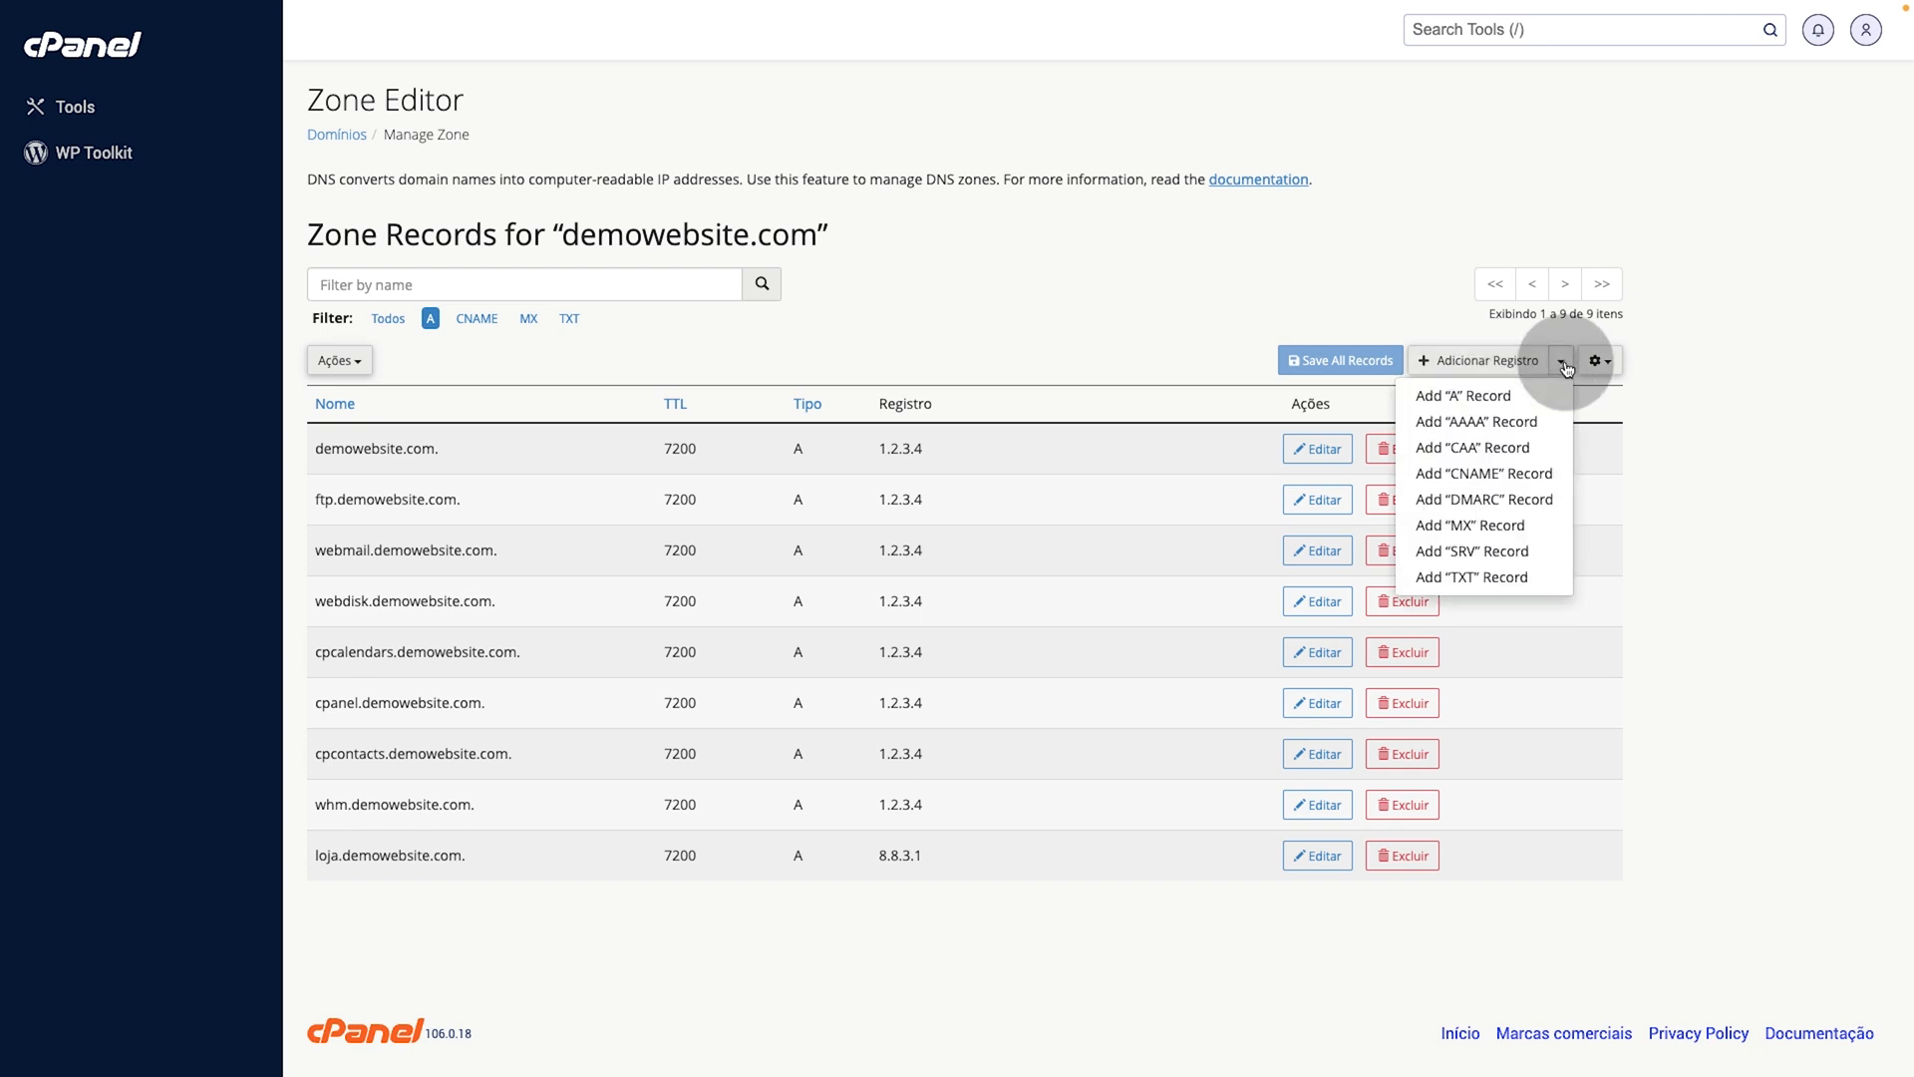
click(1495, 399)
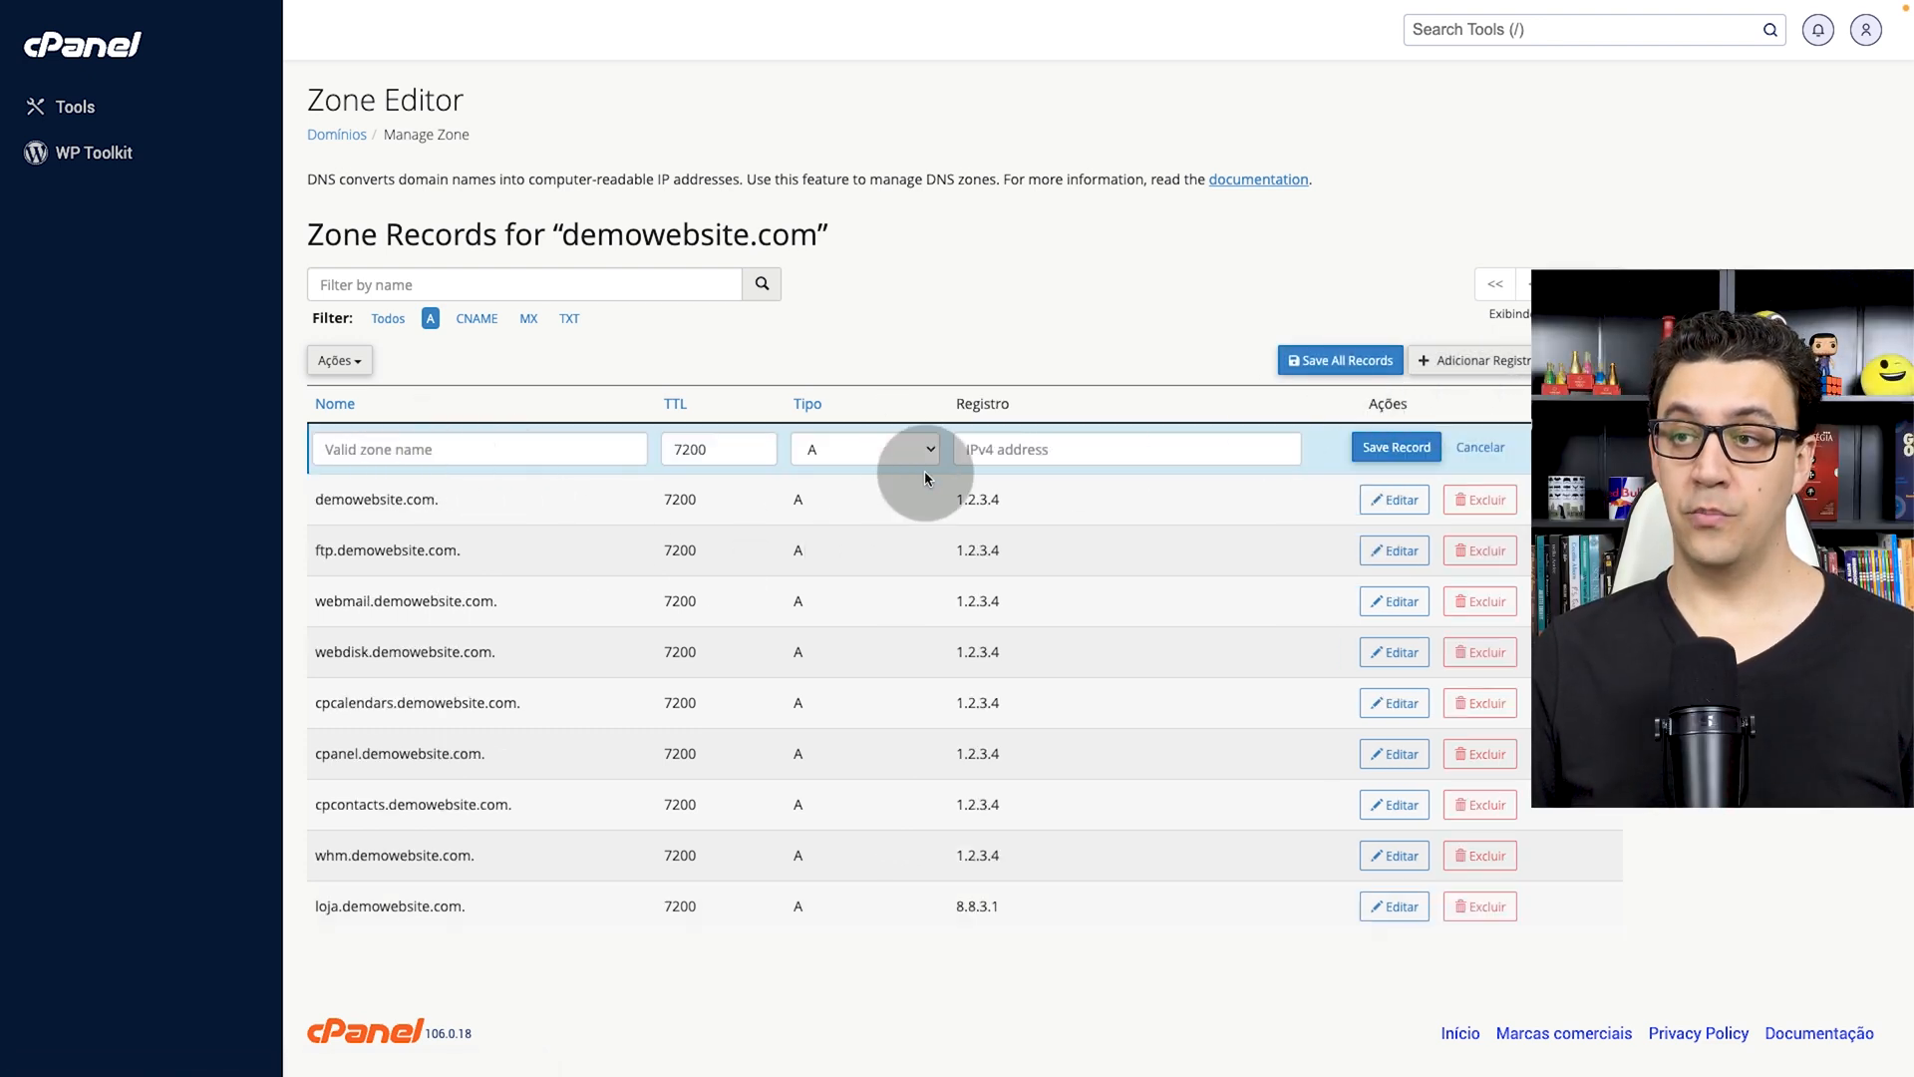
click(1072, 441)
key(super+v)
key(super+v)
key(super+z)
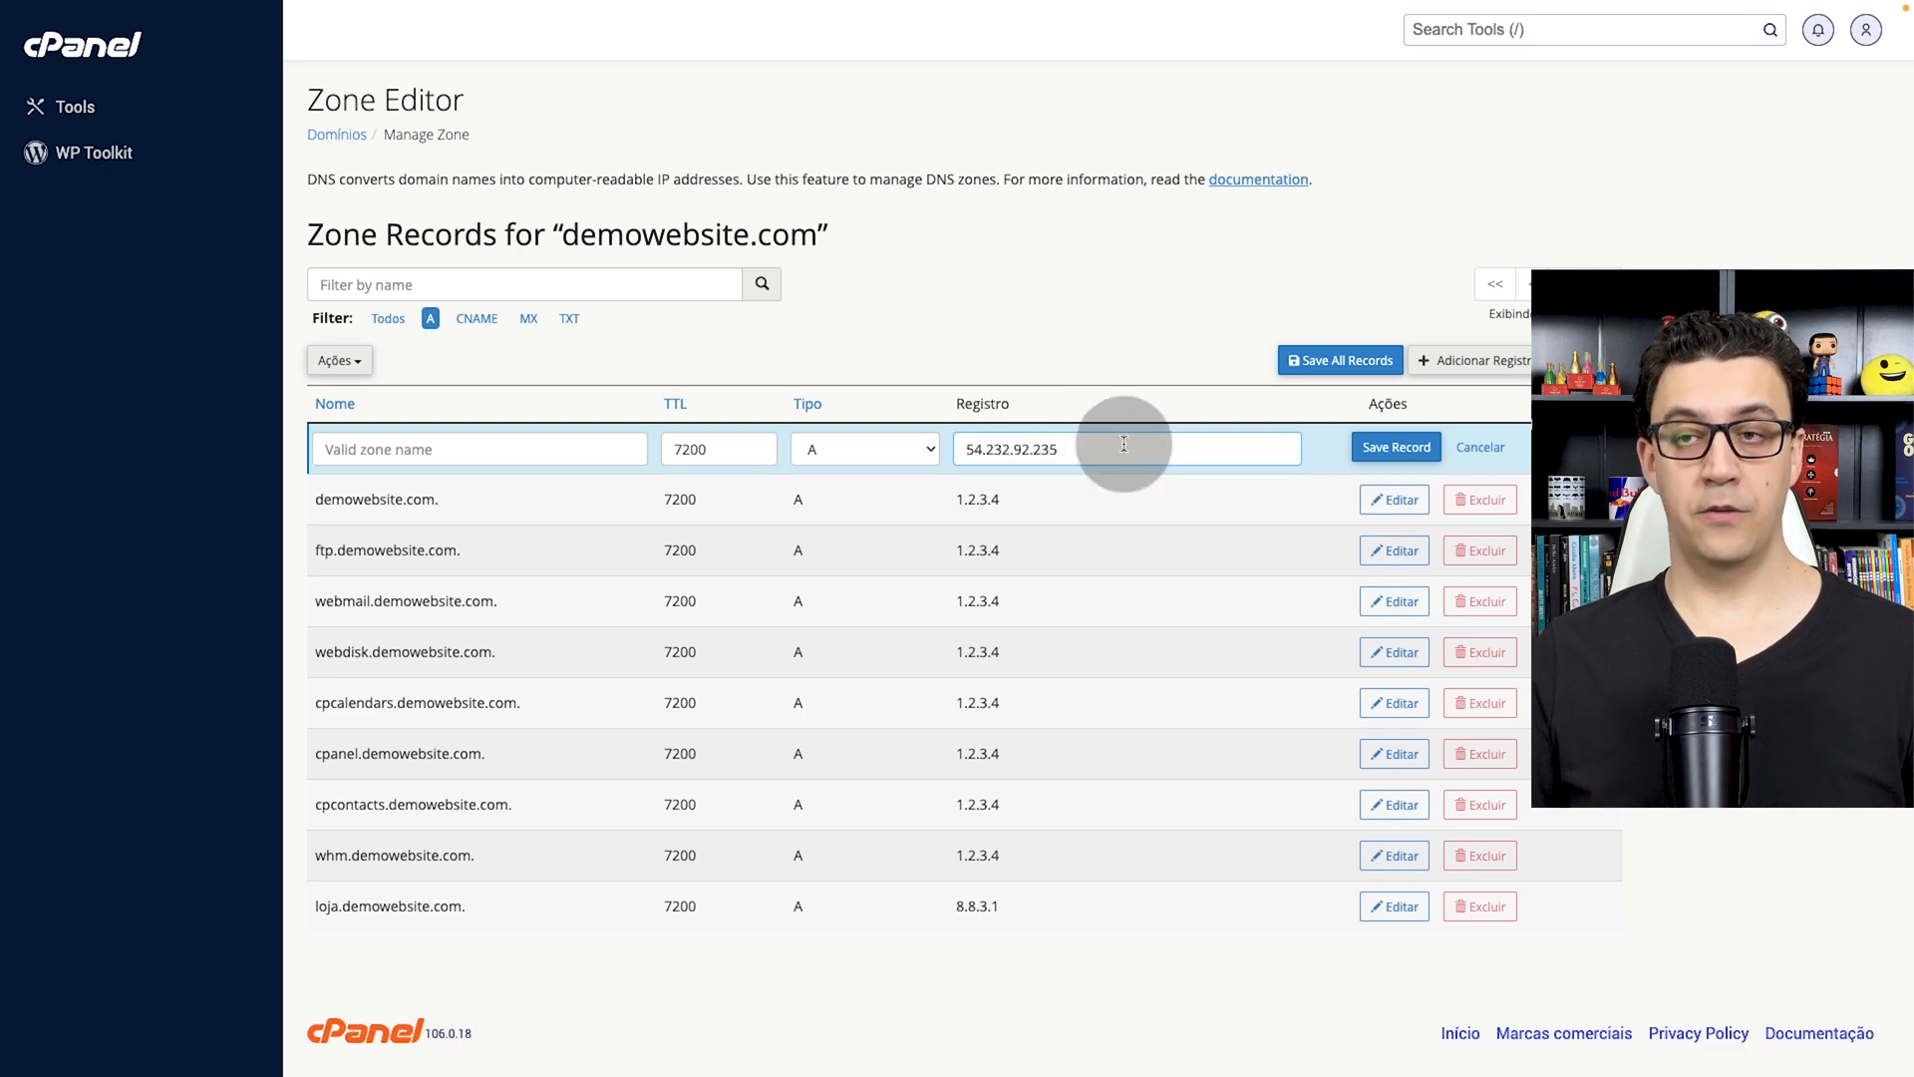
click(1416, 453)
click(436, 457)
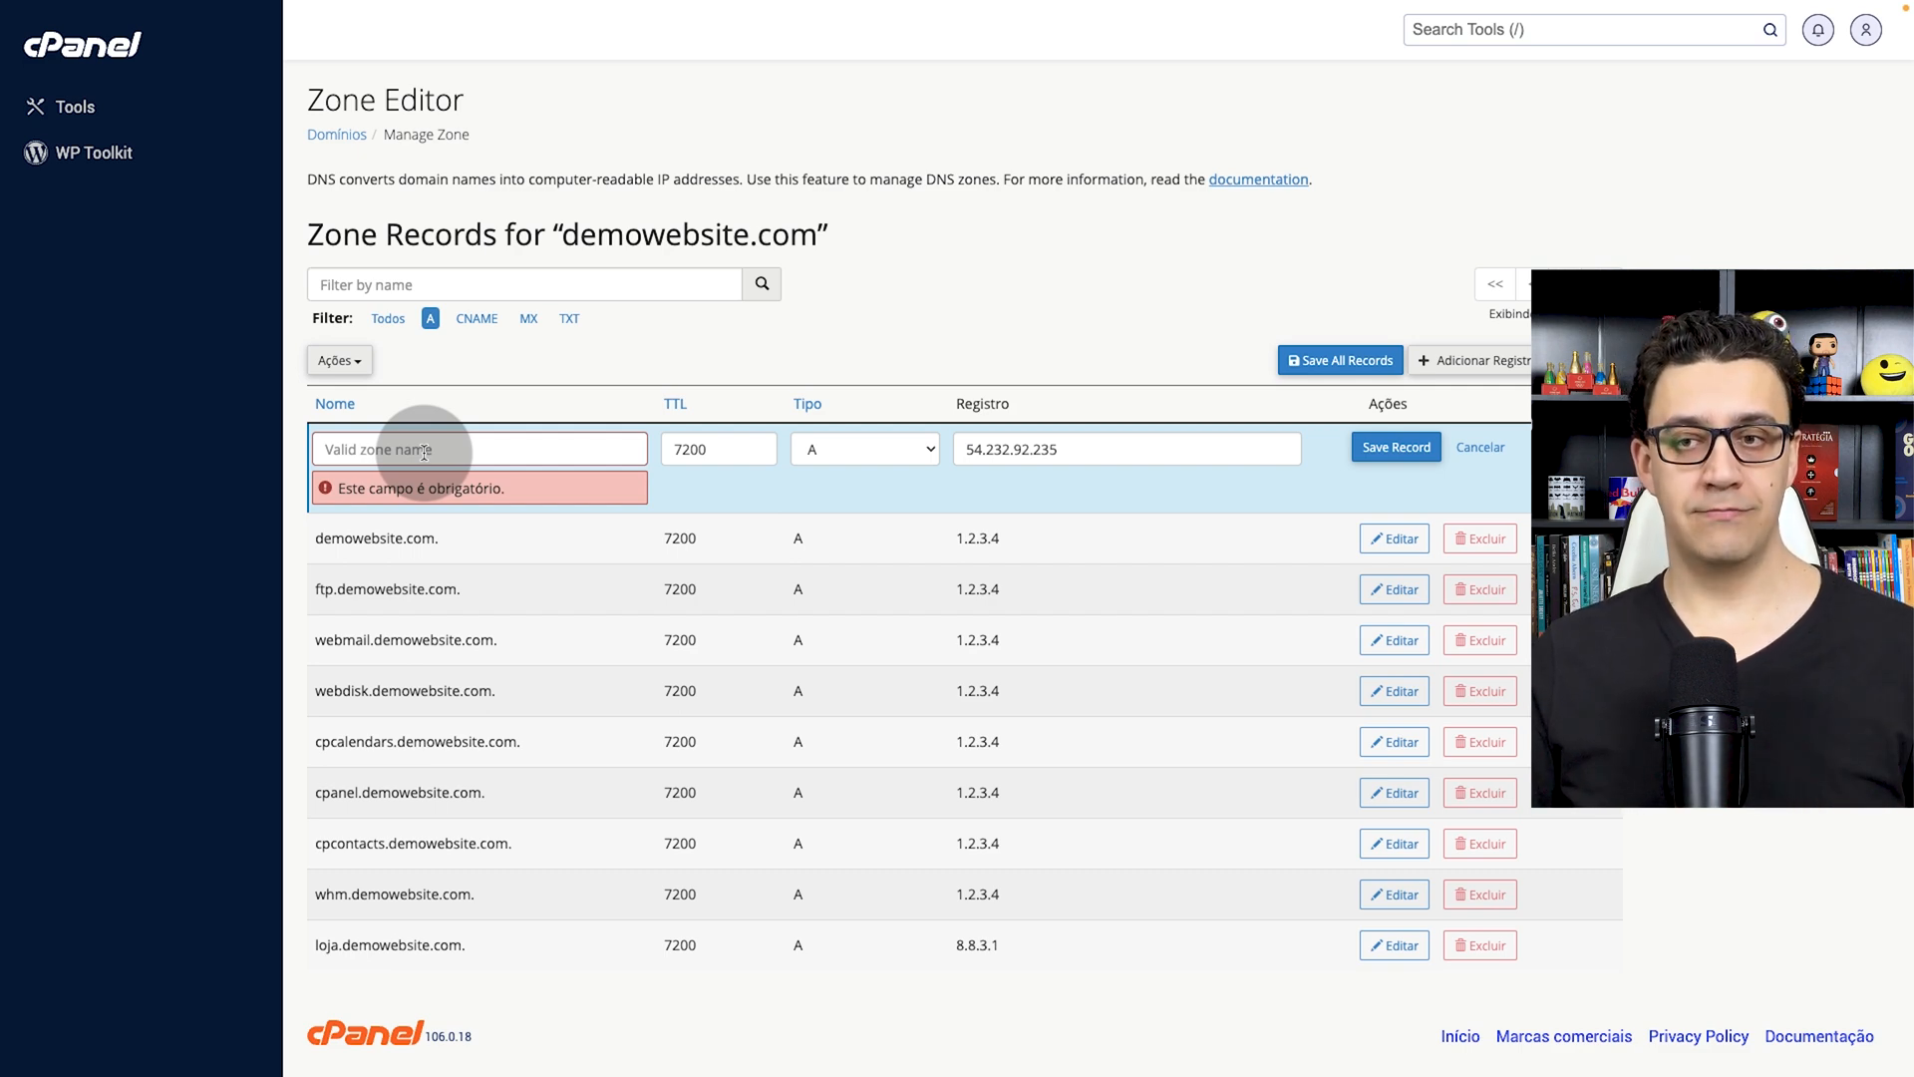
drag(315, 539, 449, 547)
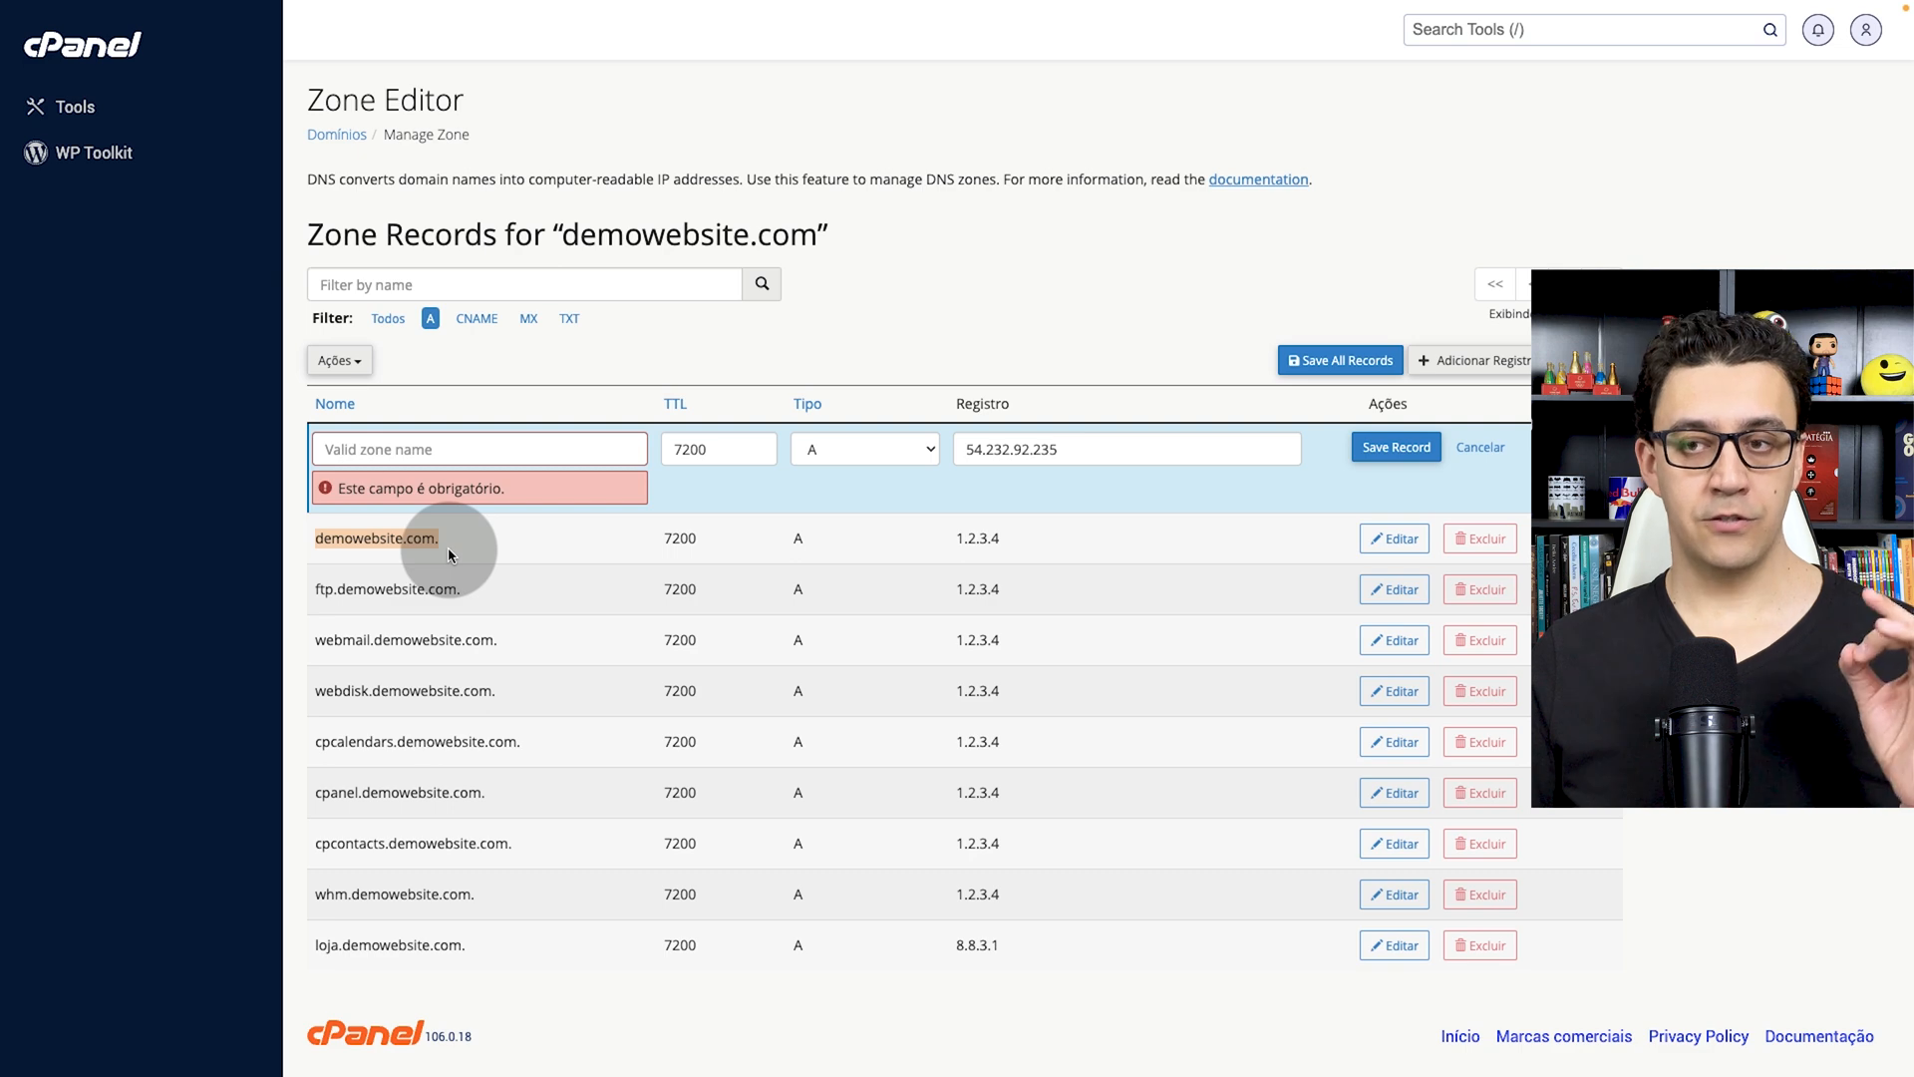
drag(447, 547, 439, 454)
click(1362, 449)
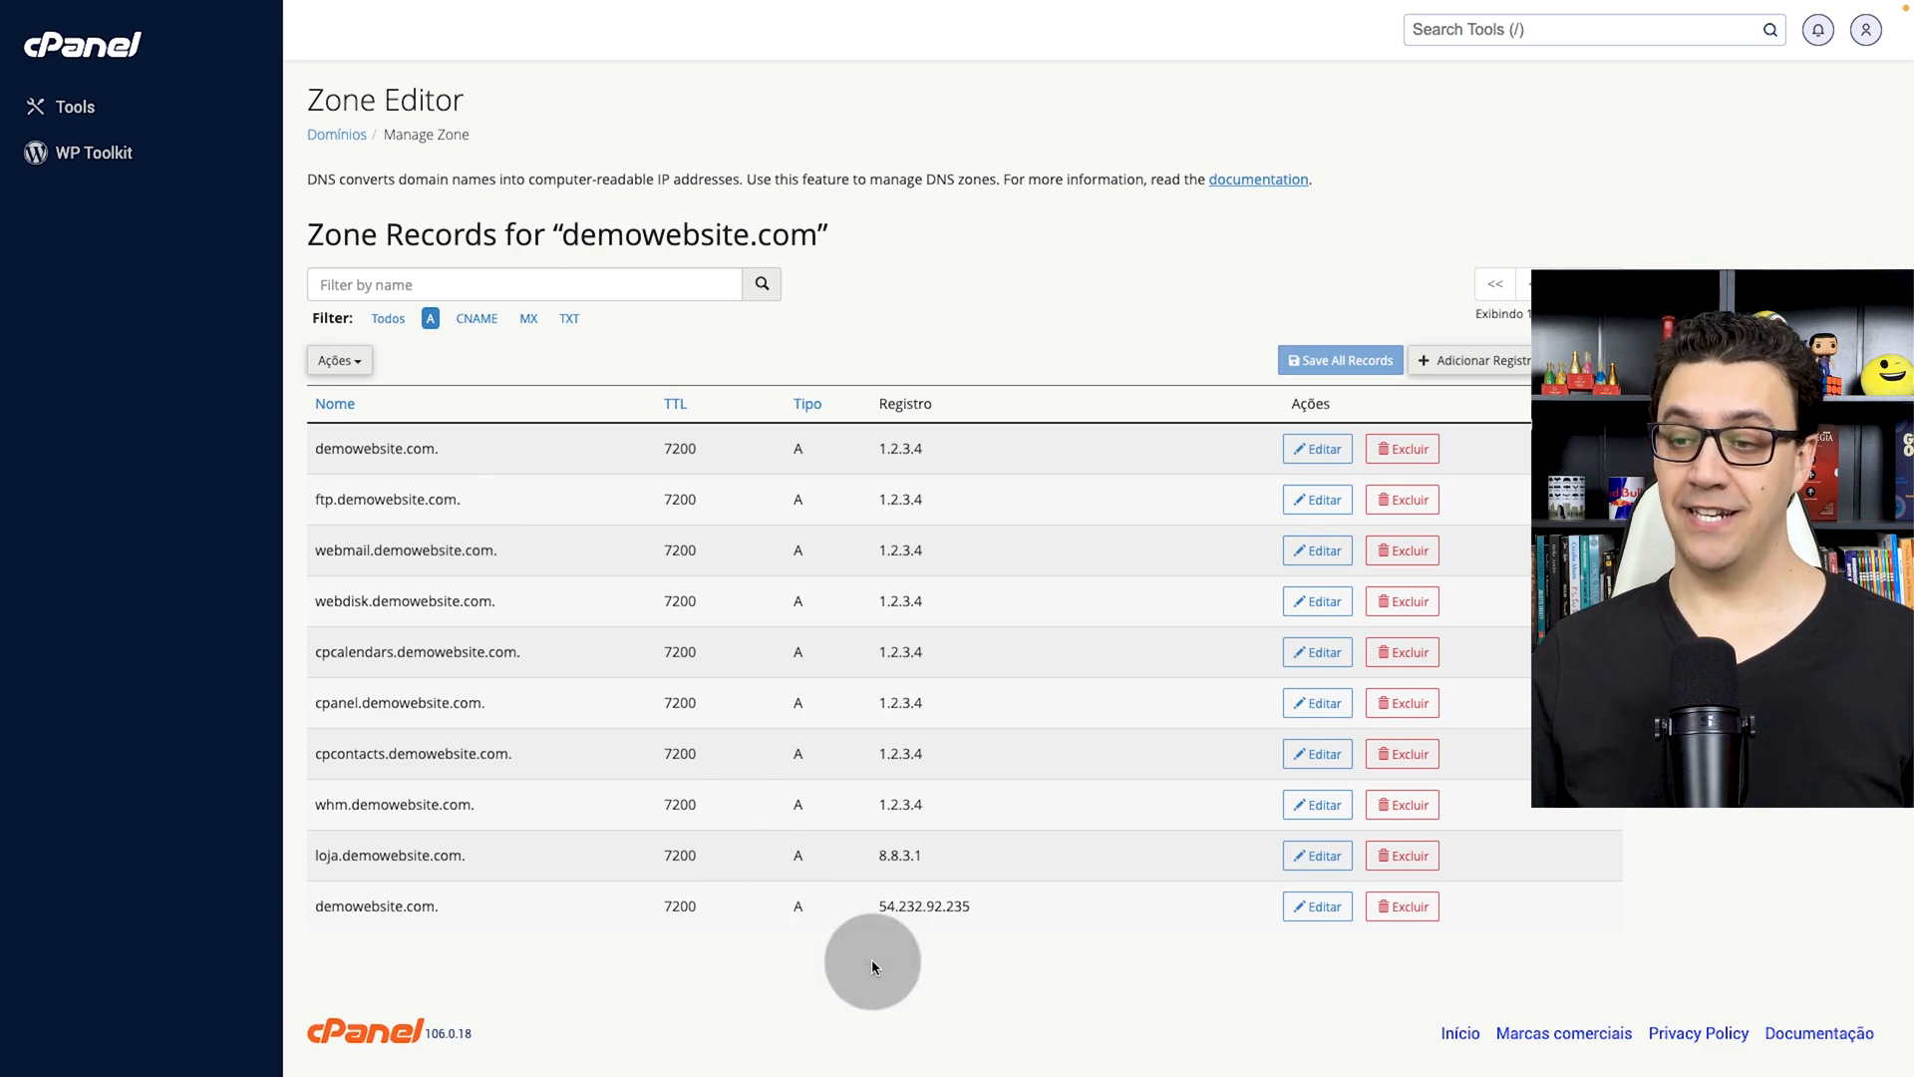
Step: Copy the address 54.232.92.235 from the newly added demowebsite.com. A record and delete that record
drag(1005, 914, 875, 913)
key(ctrl+c)
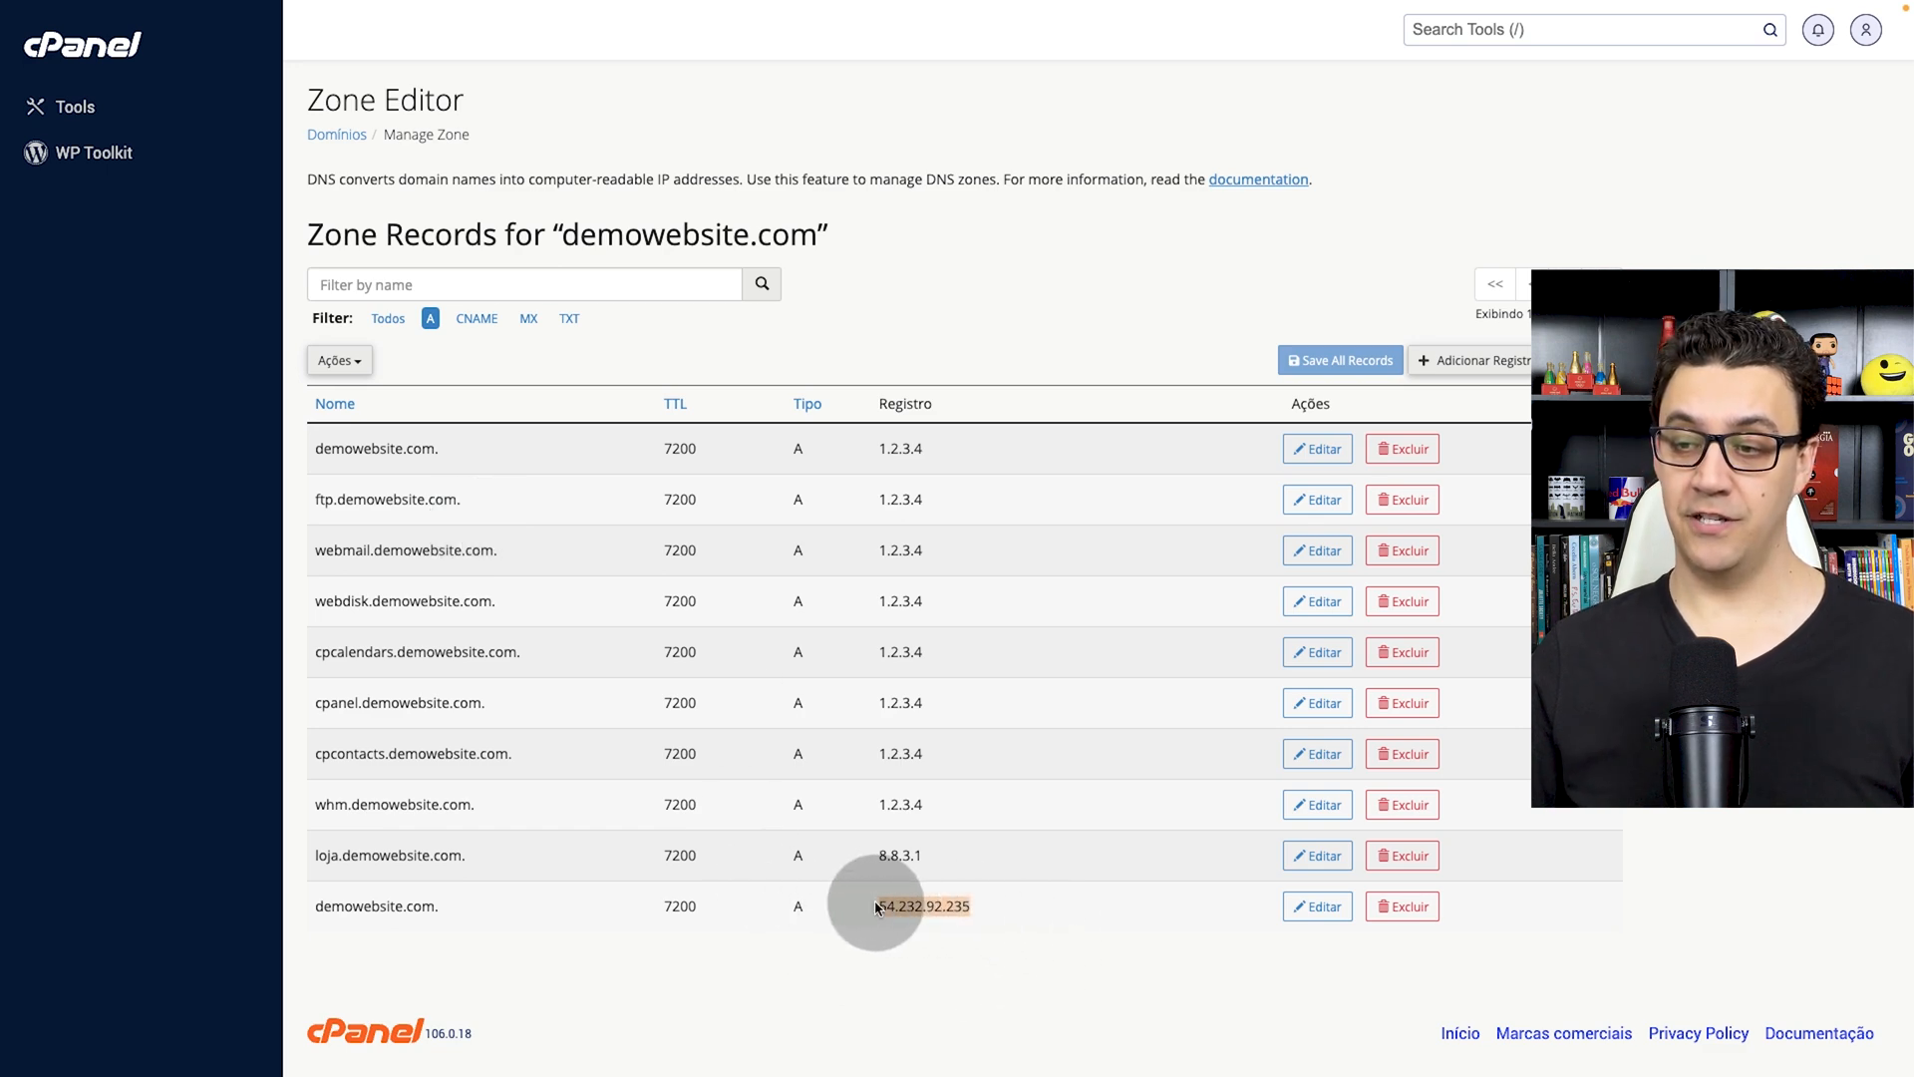
click(1406, 907)
click(1103, 188)
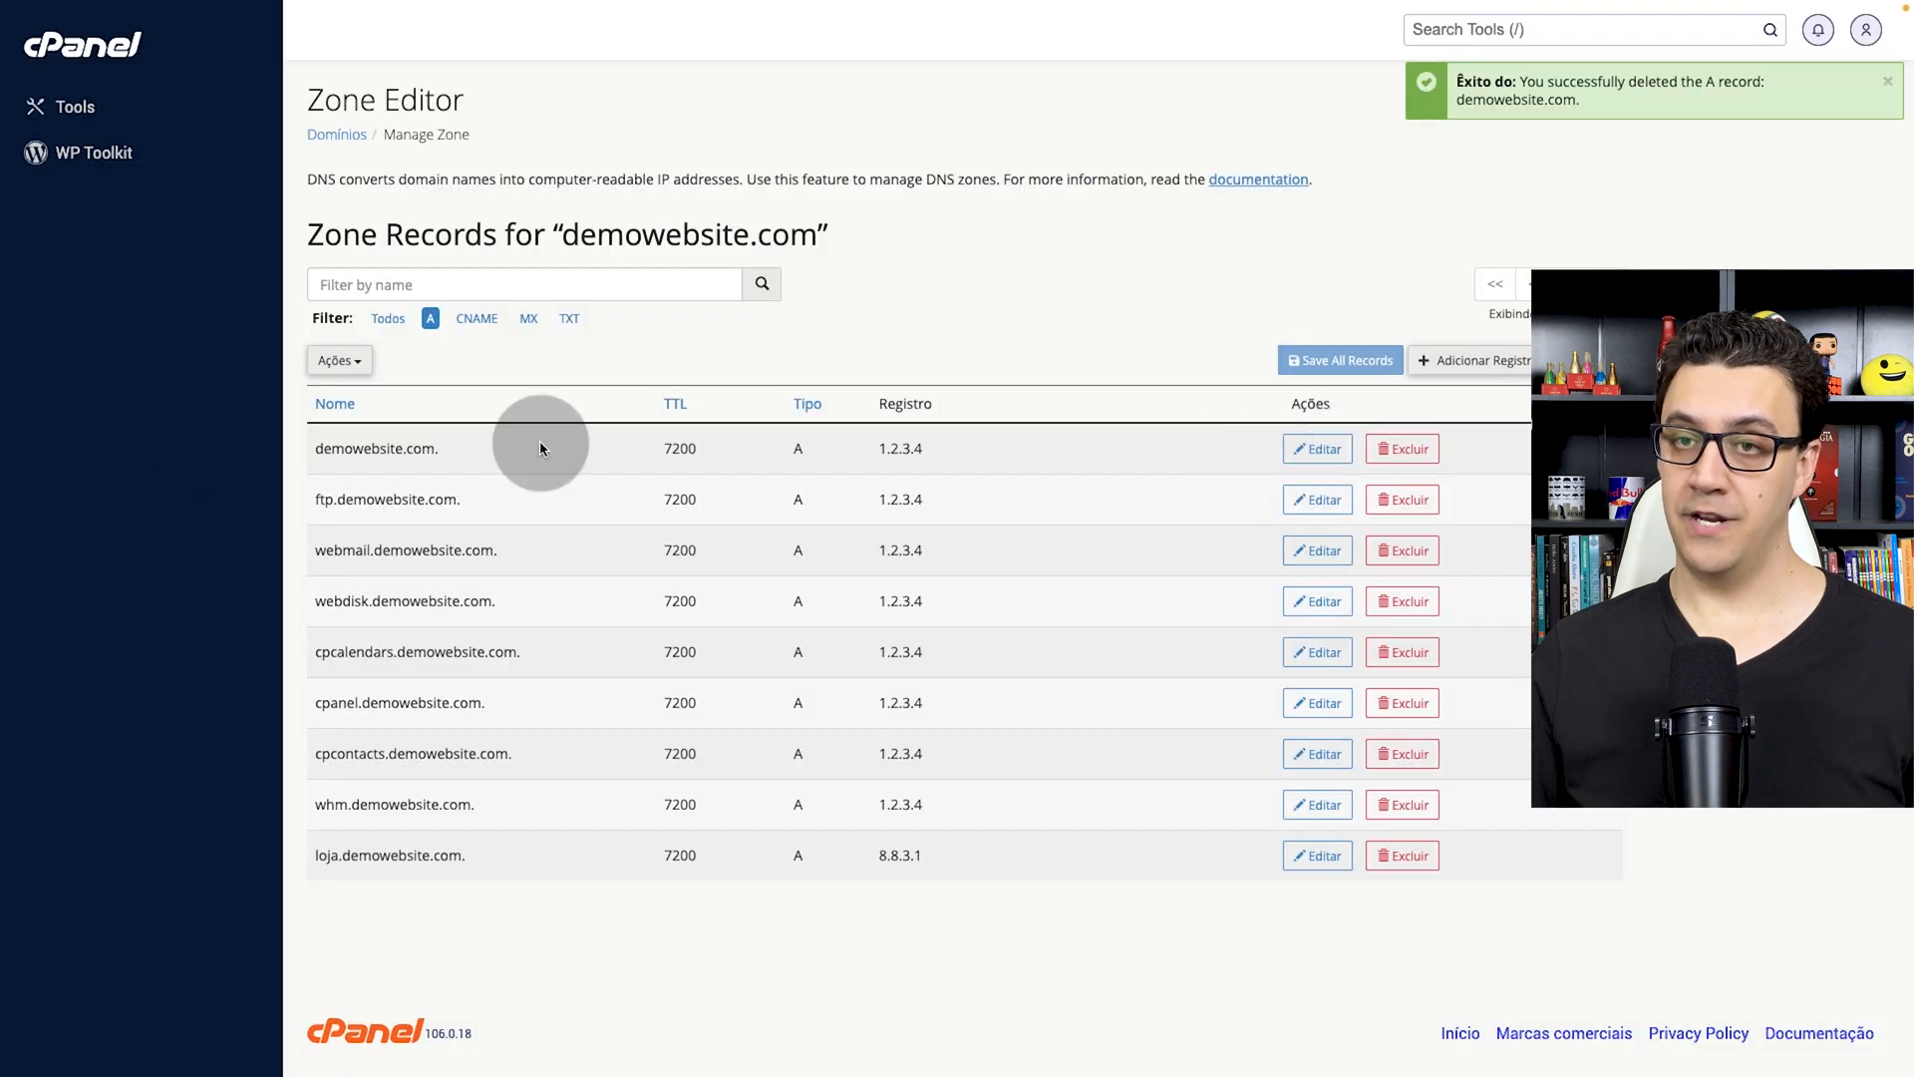
Step: Change the existing demowebsite.com. A record's address to 54.232.92.235 and save the record
drag(317, 441, 489, 440)
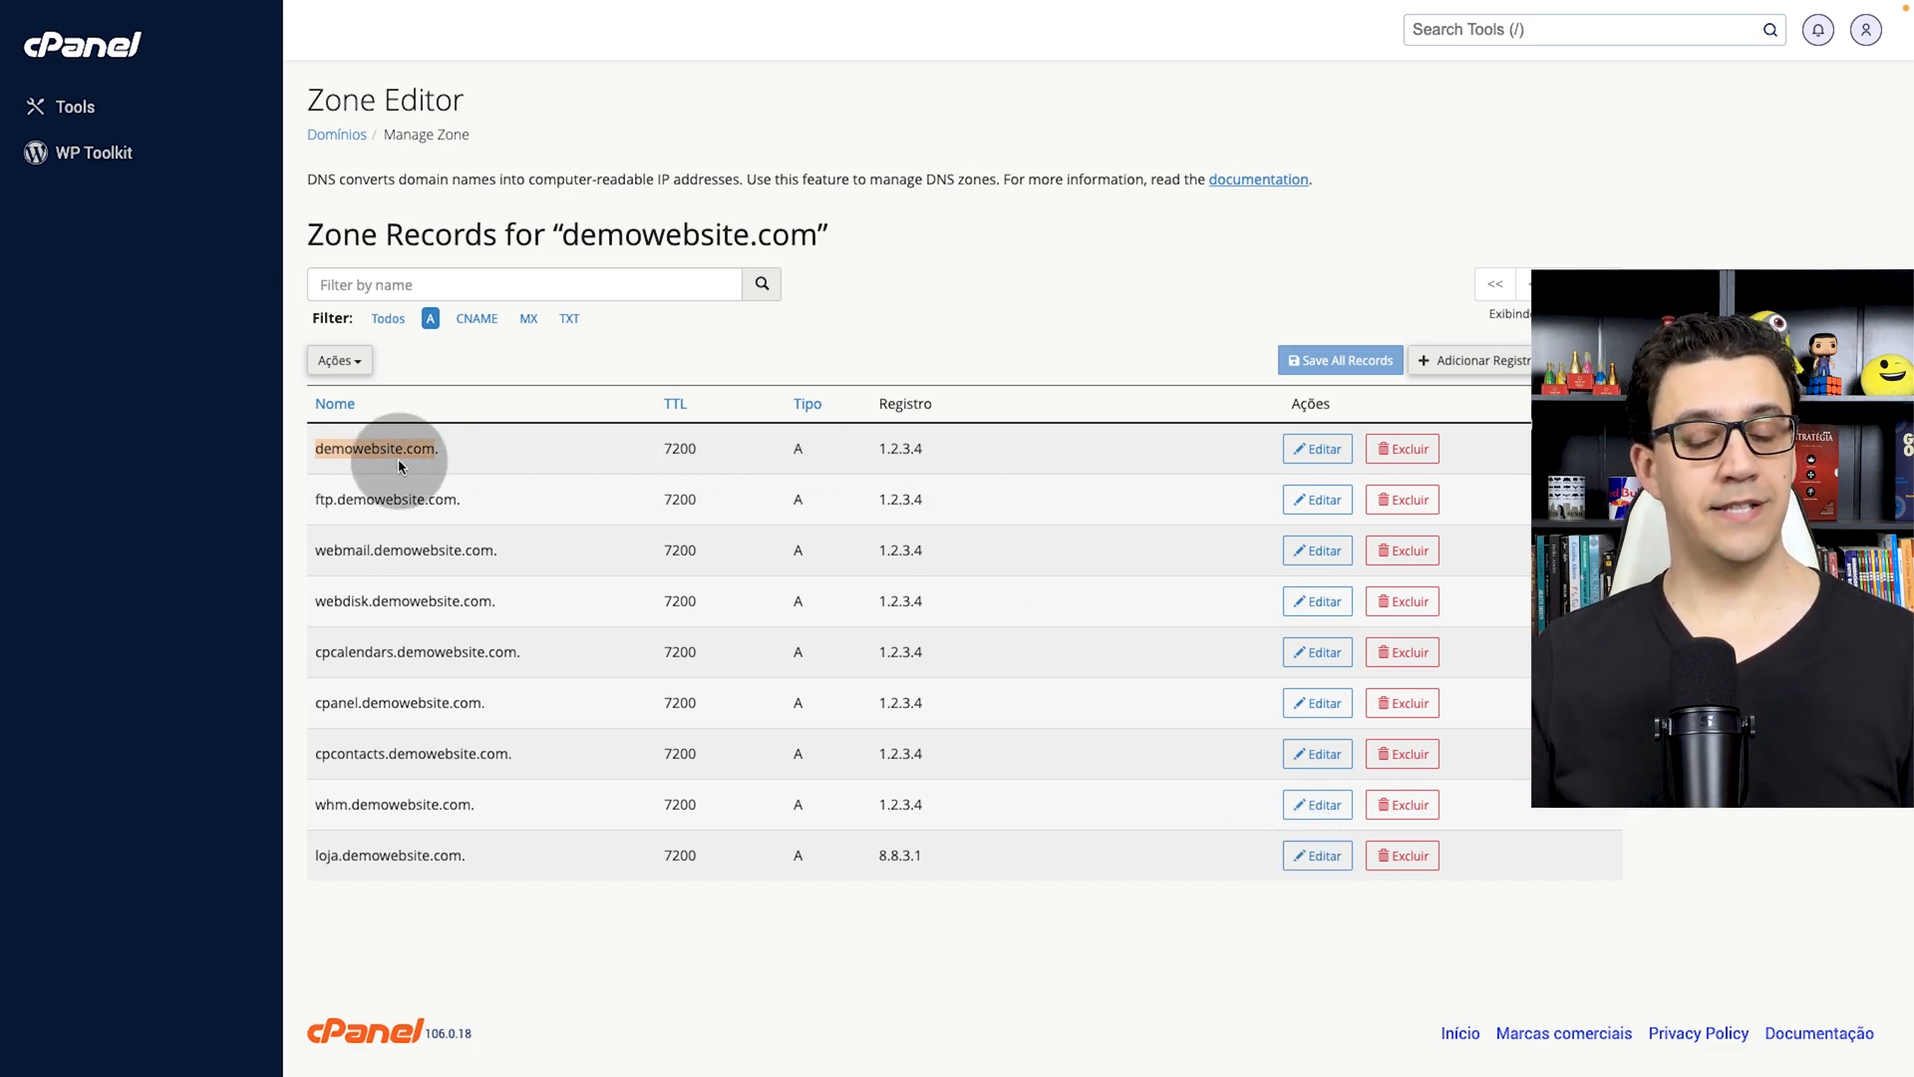
click(1317, 448)
drag(1292, 447, 928, 453)
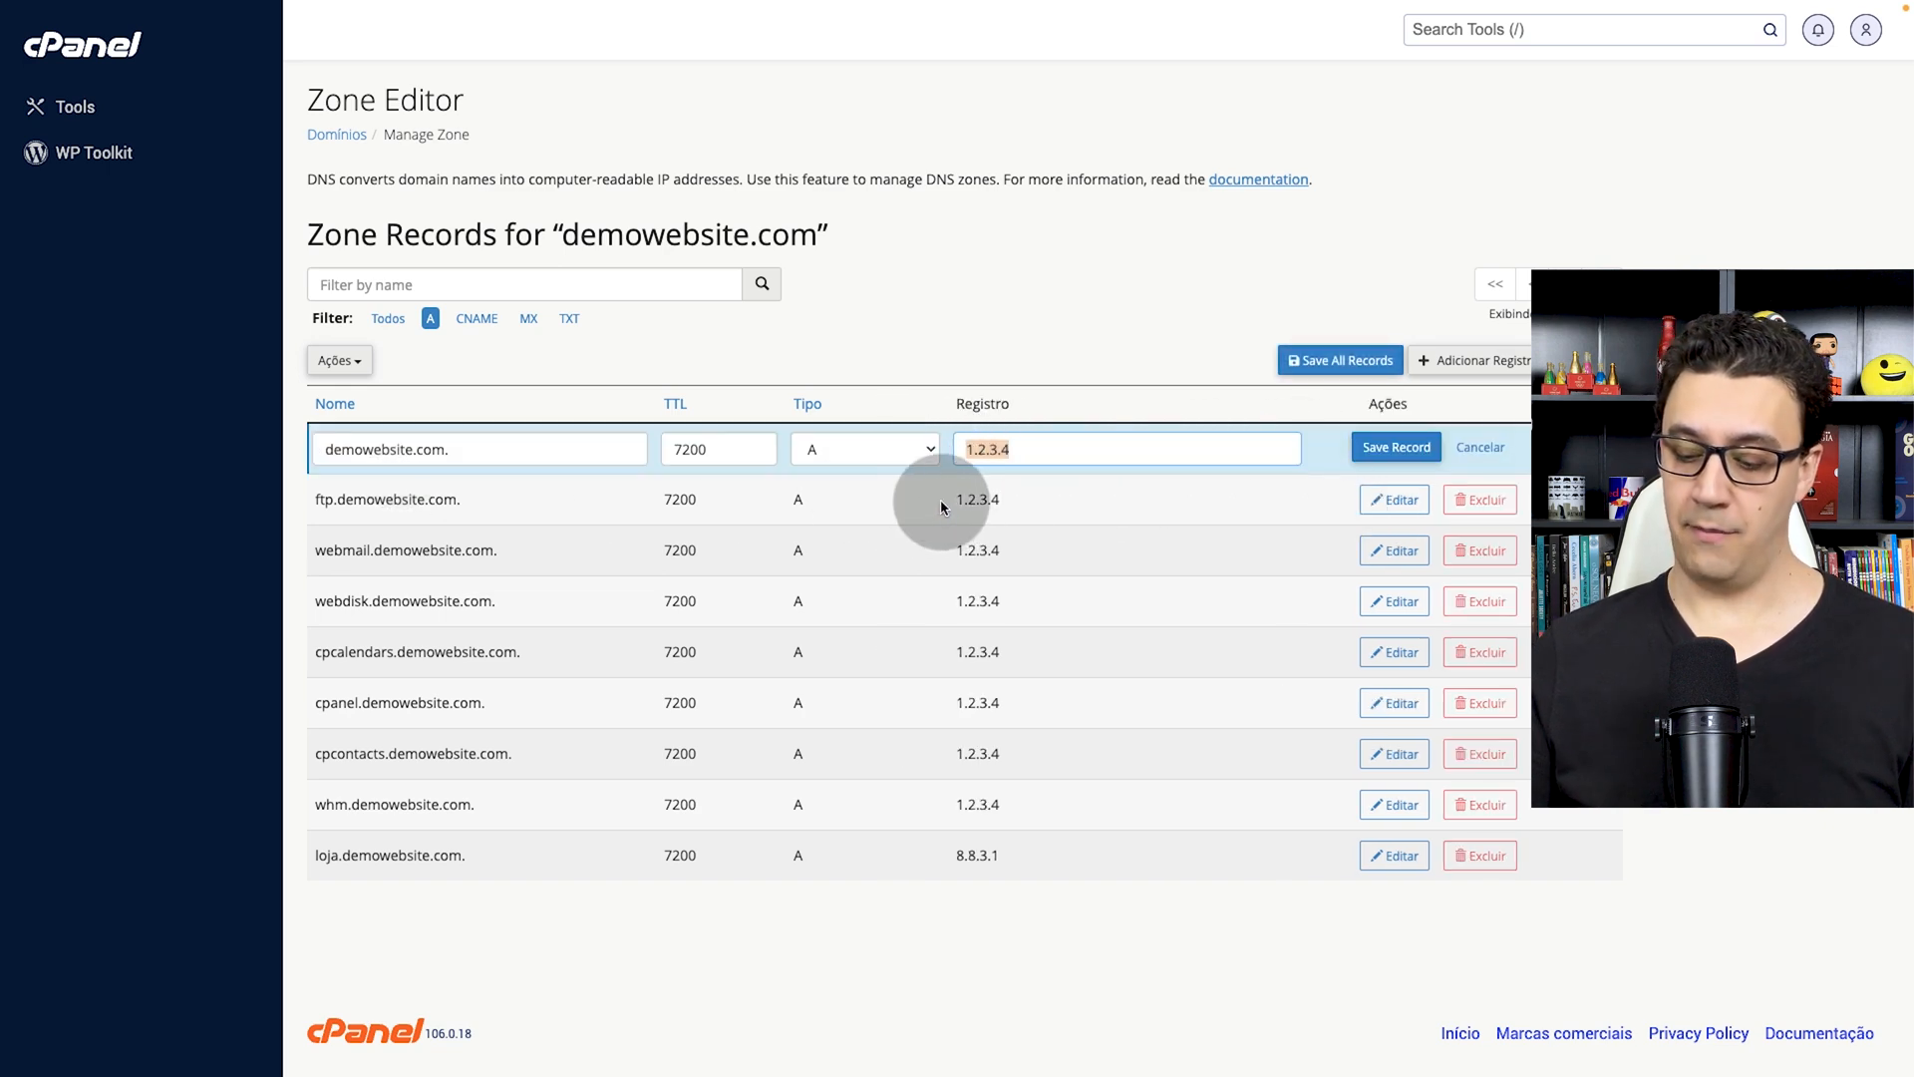
key(ctrl+v)
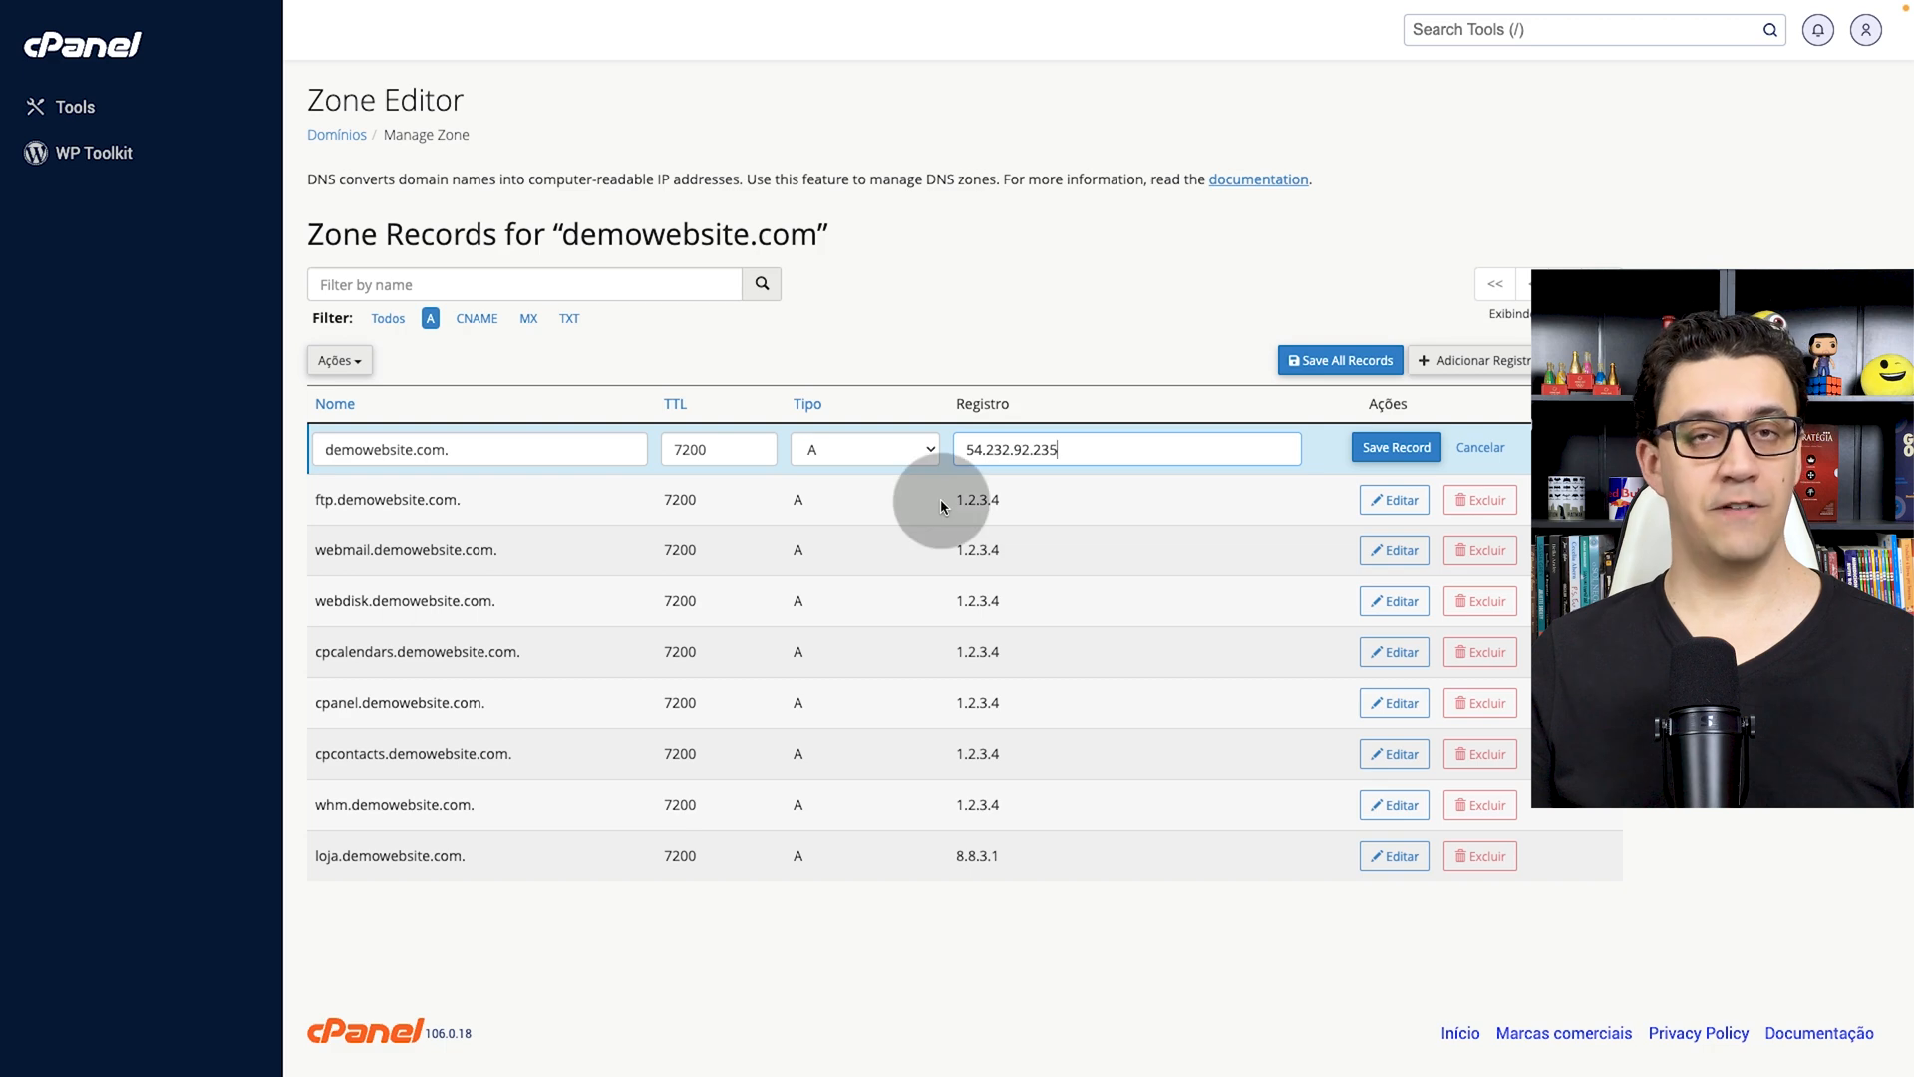
click(1396, 447)
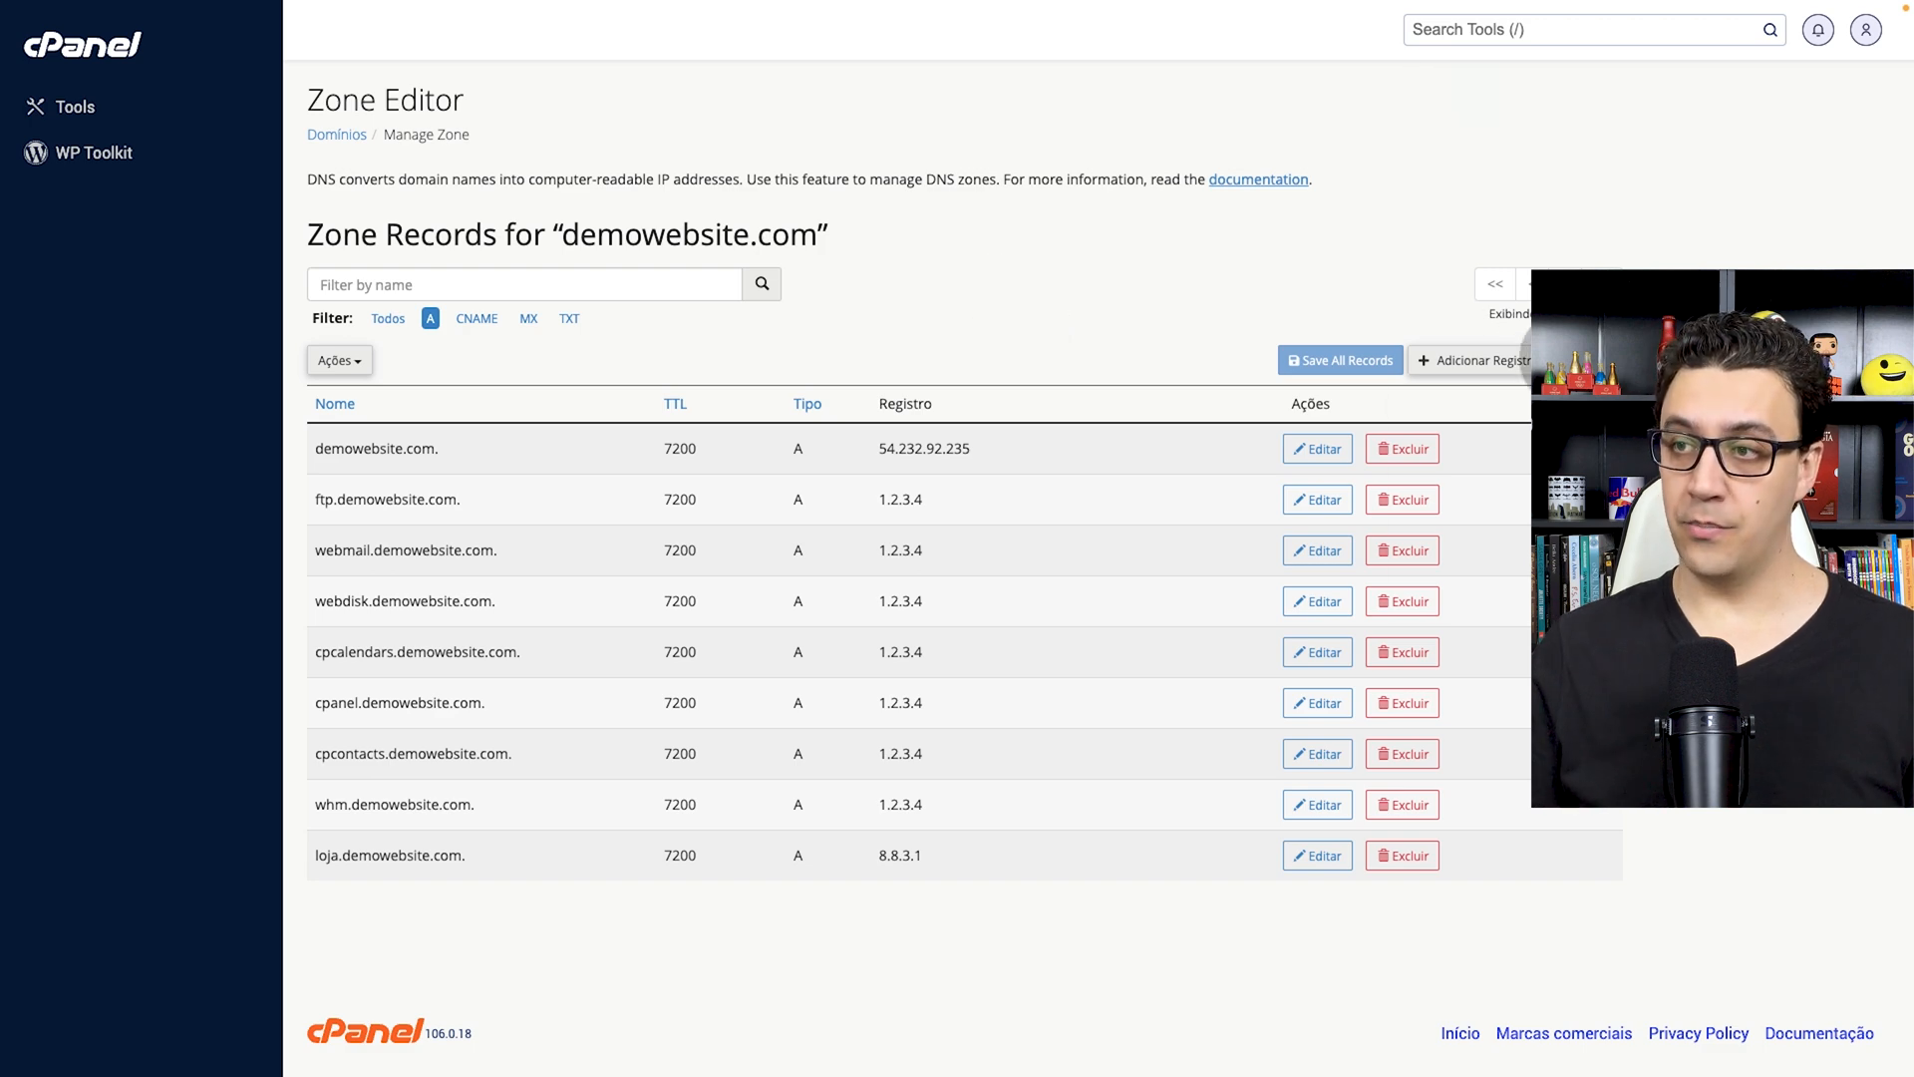
click(1474, 360)
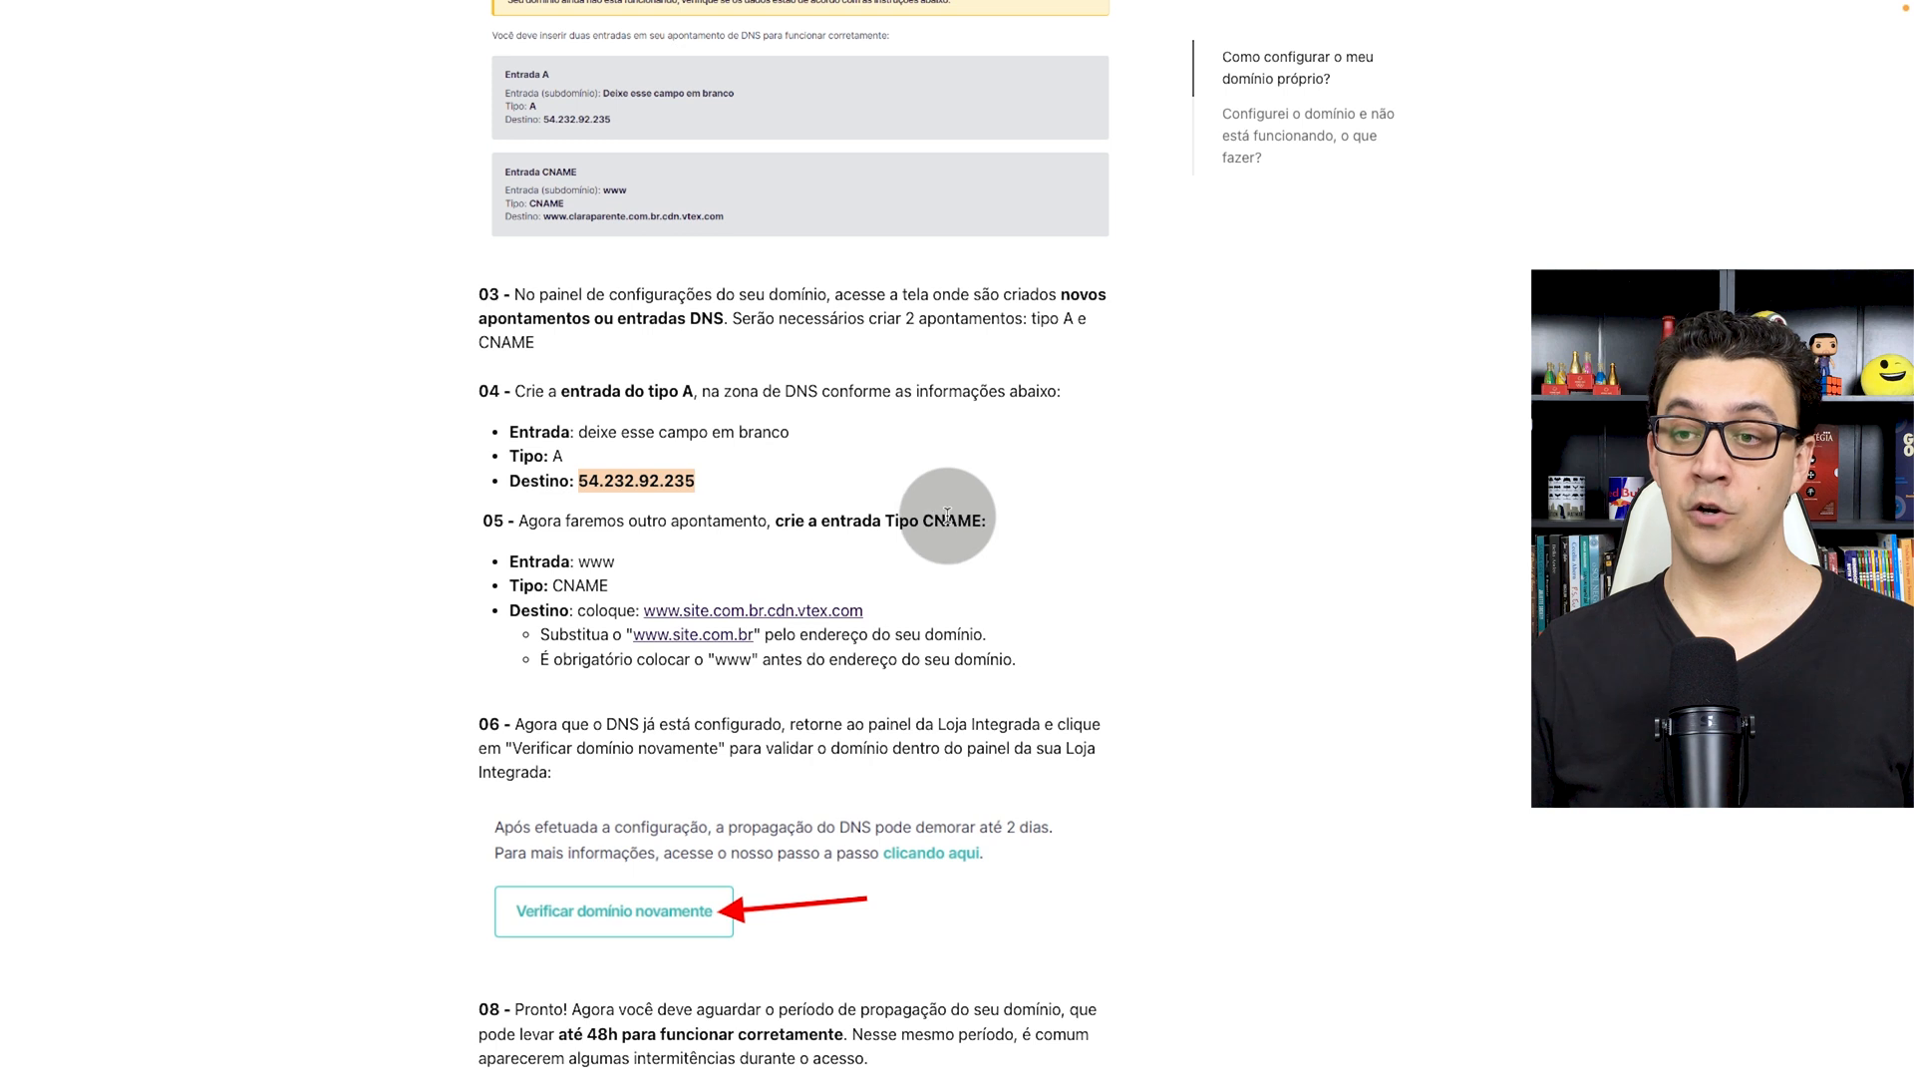
scroll(948, 514, down, 1)
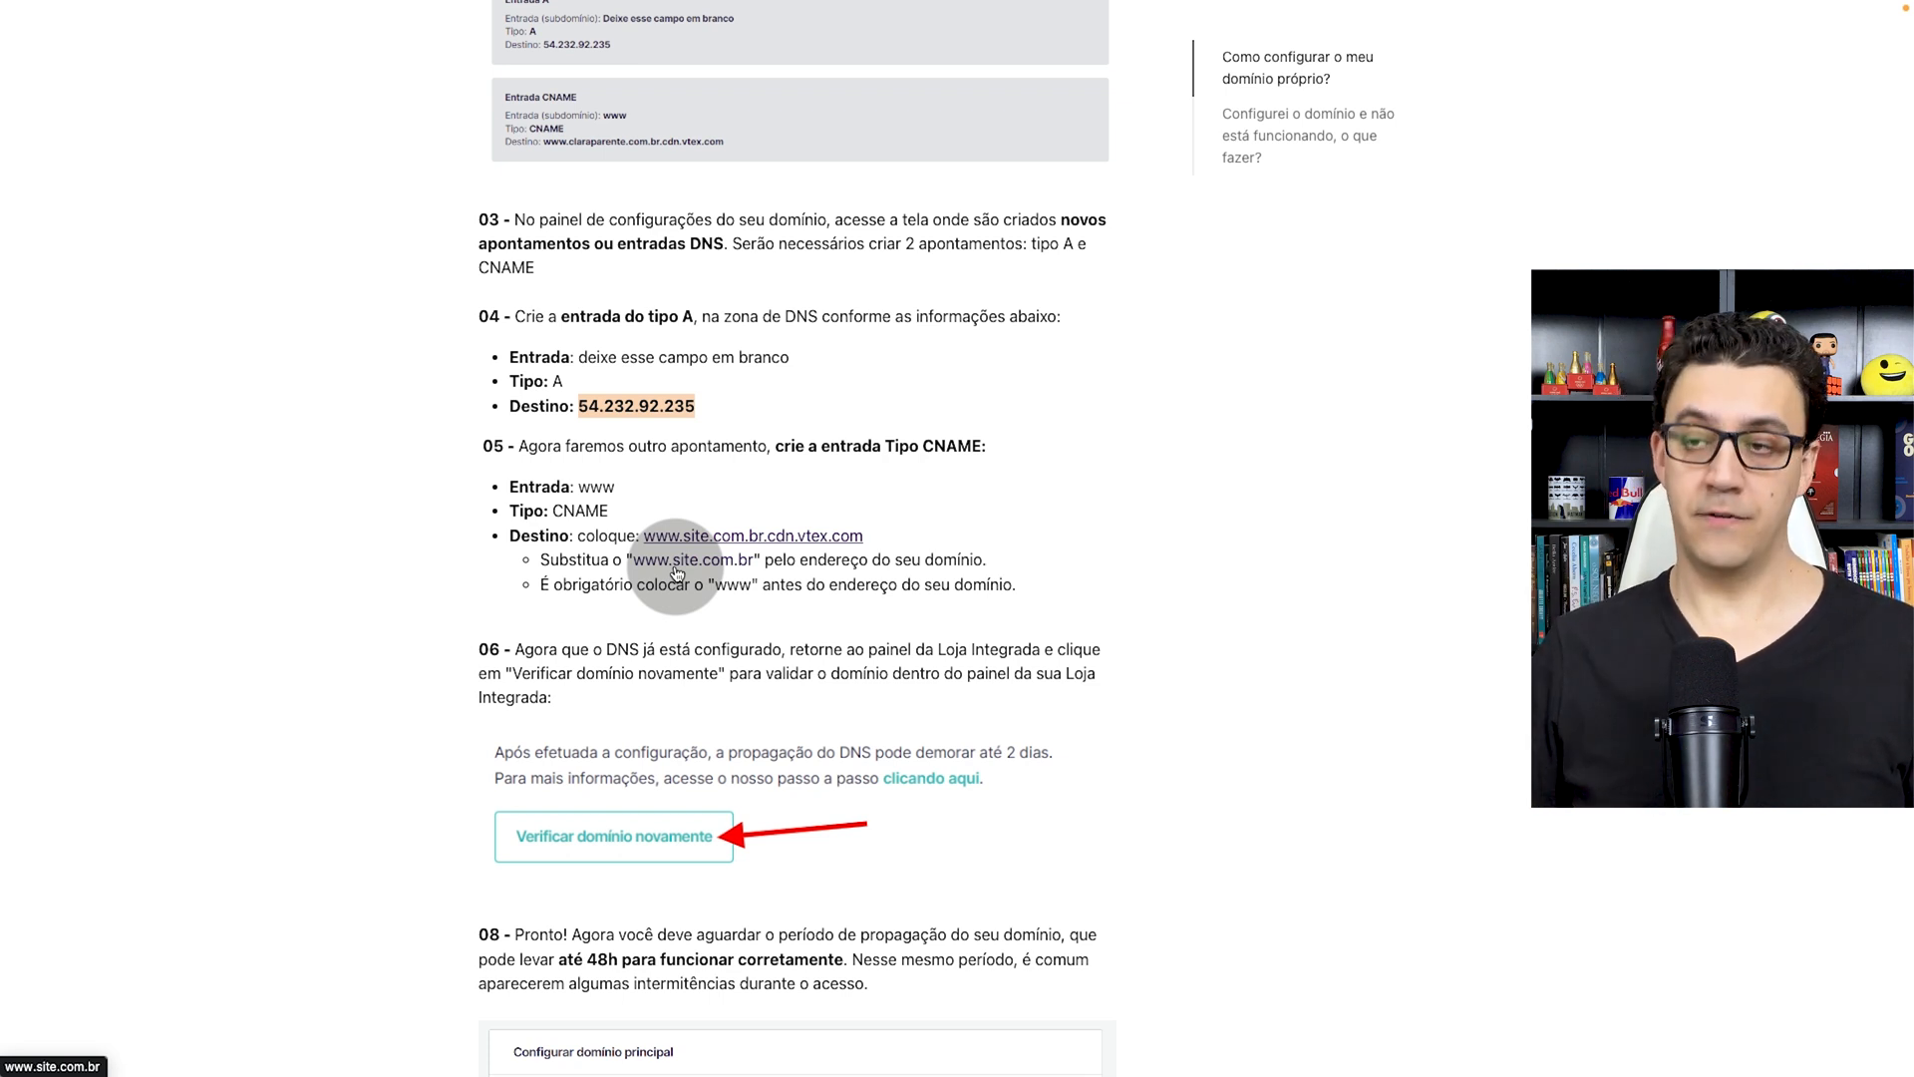
drag(868, 537, 636, 534)
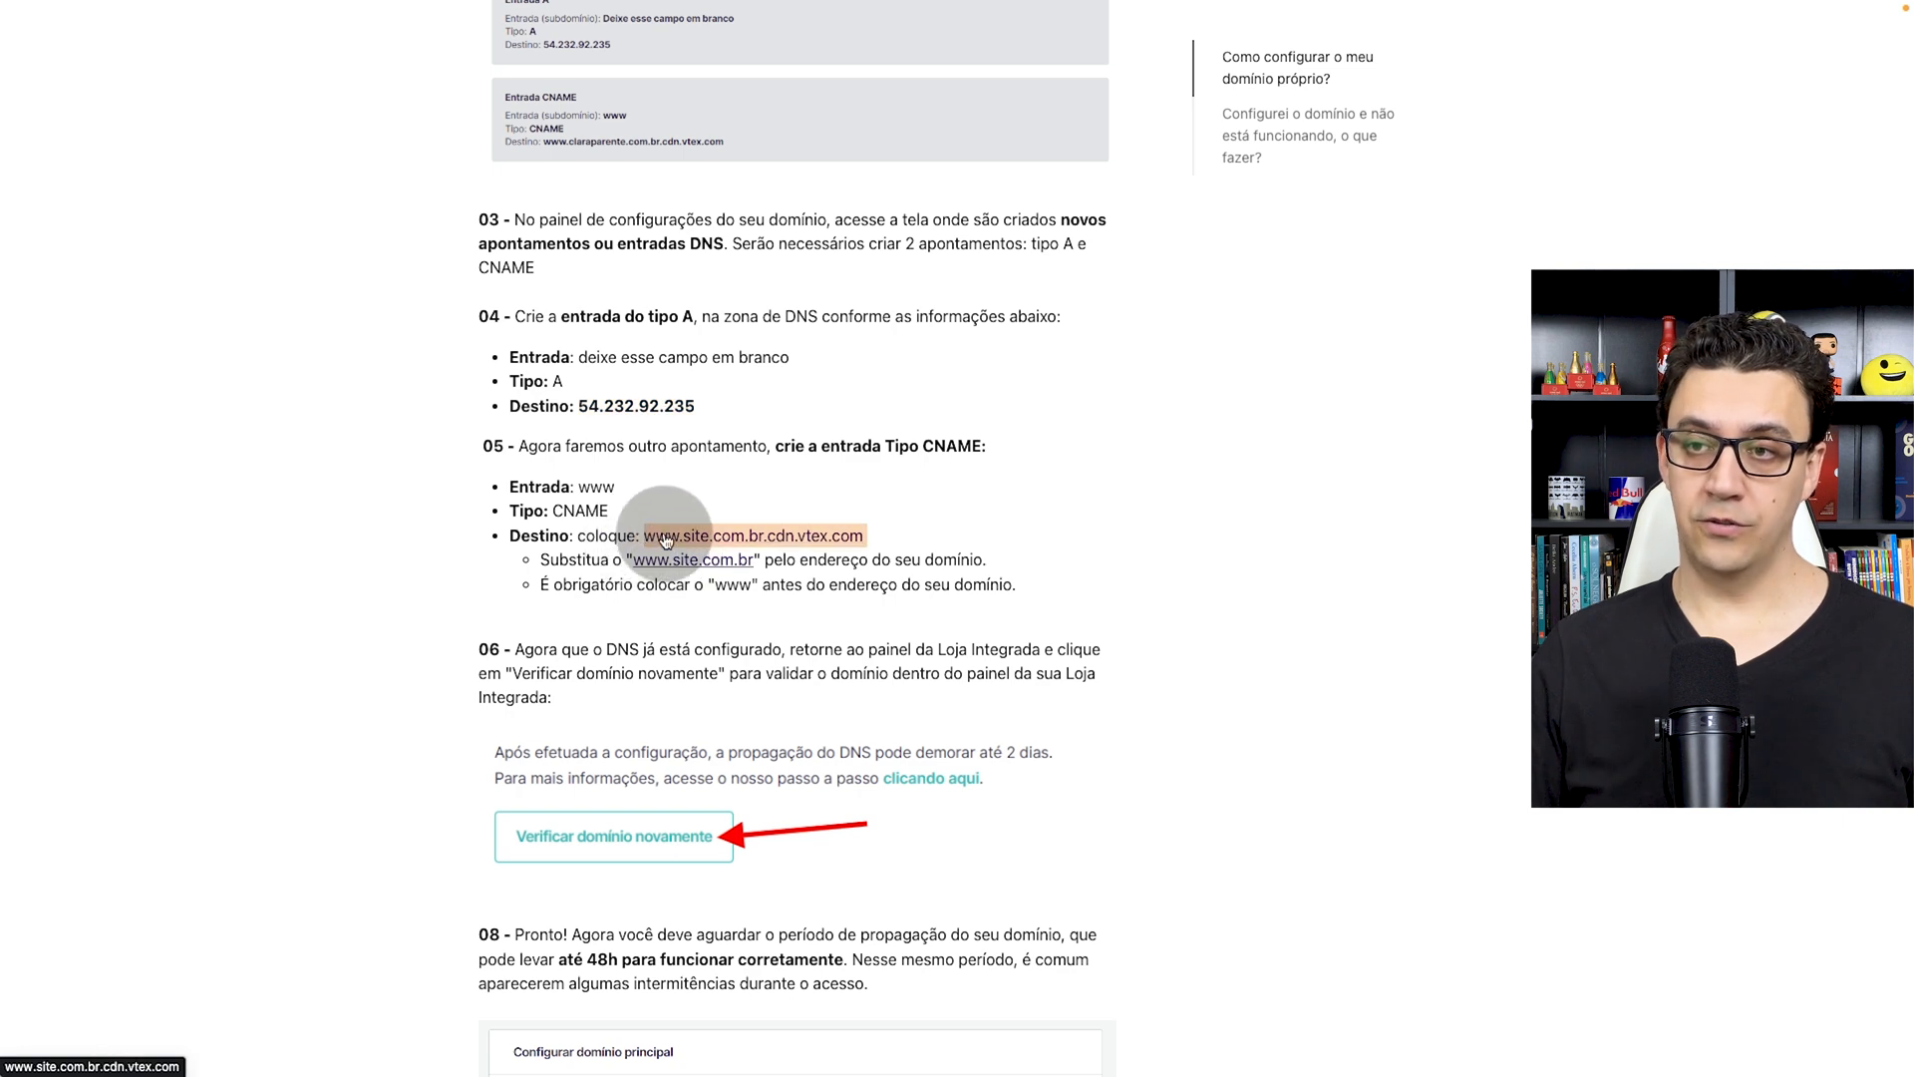
key(ctrl+Tab)
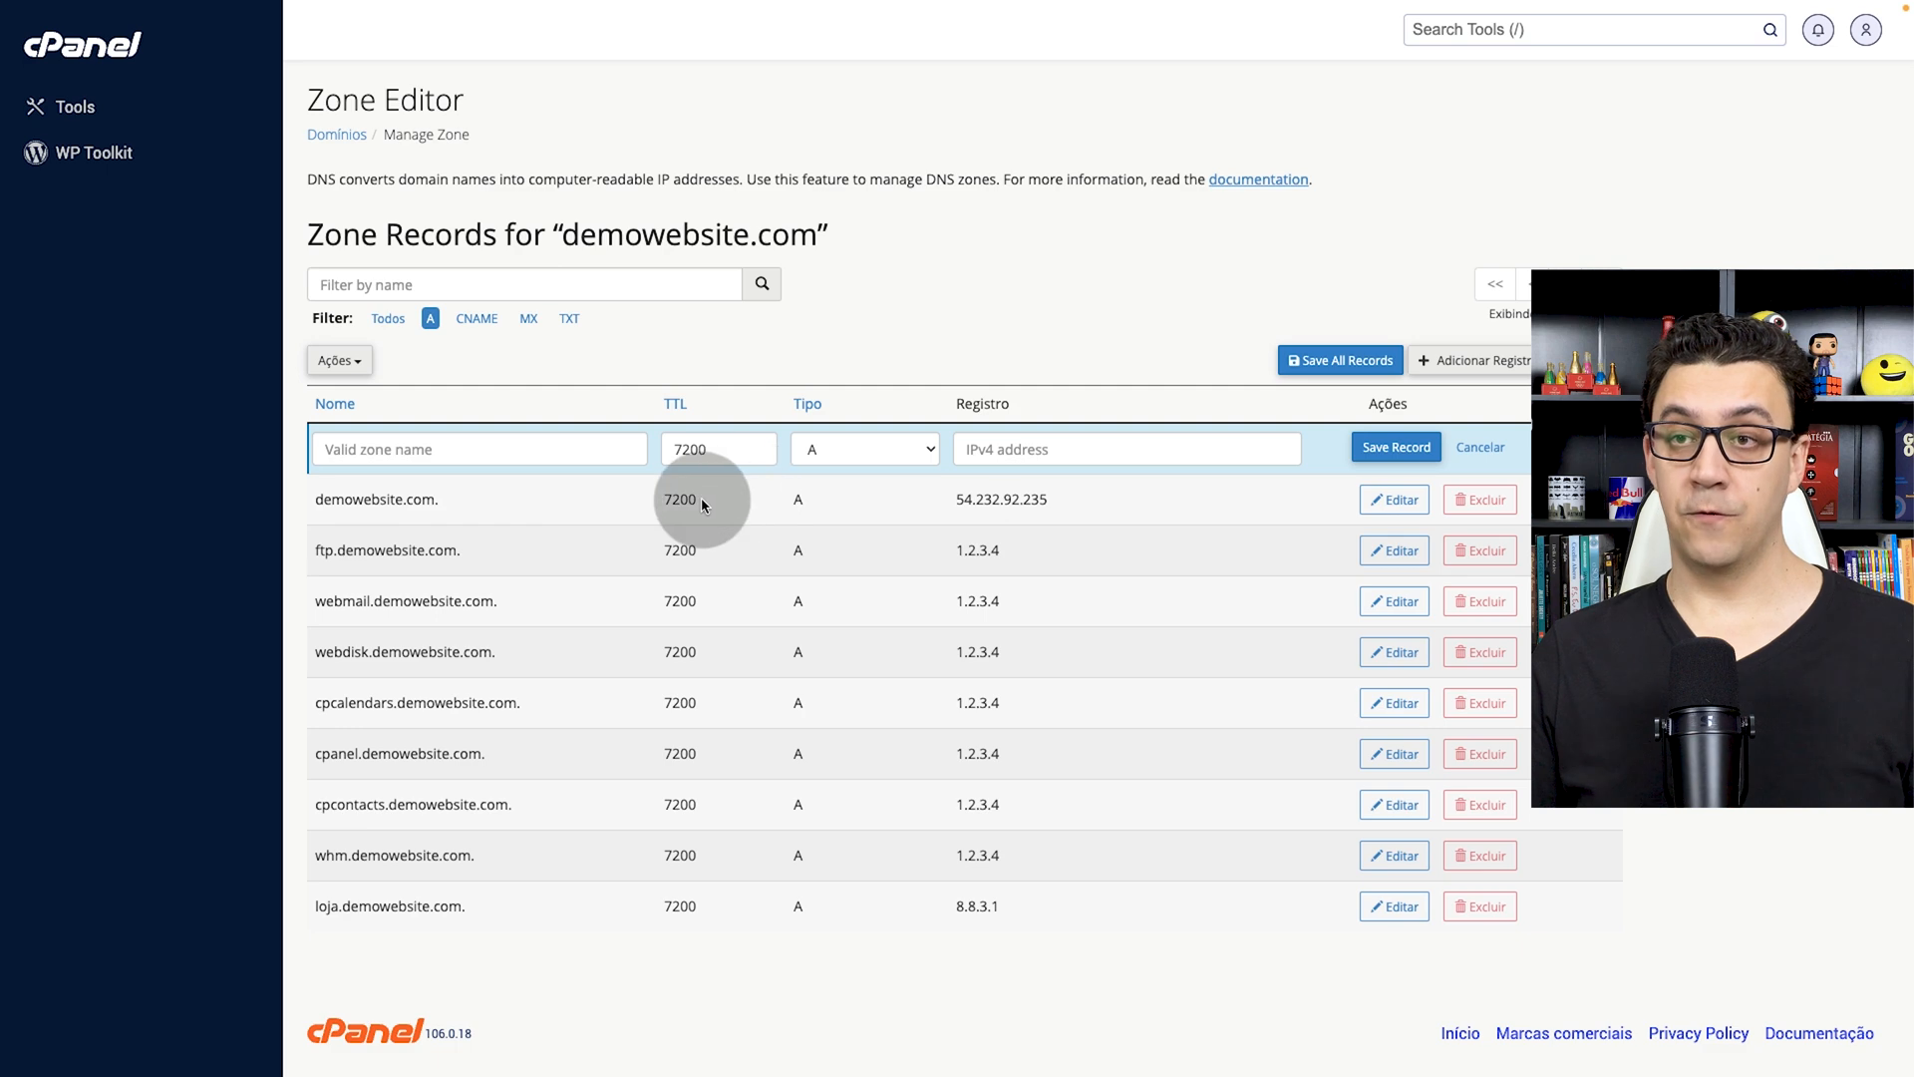
click(477, 319)
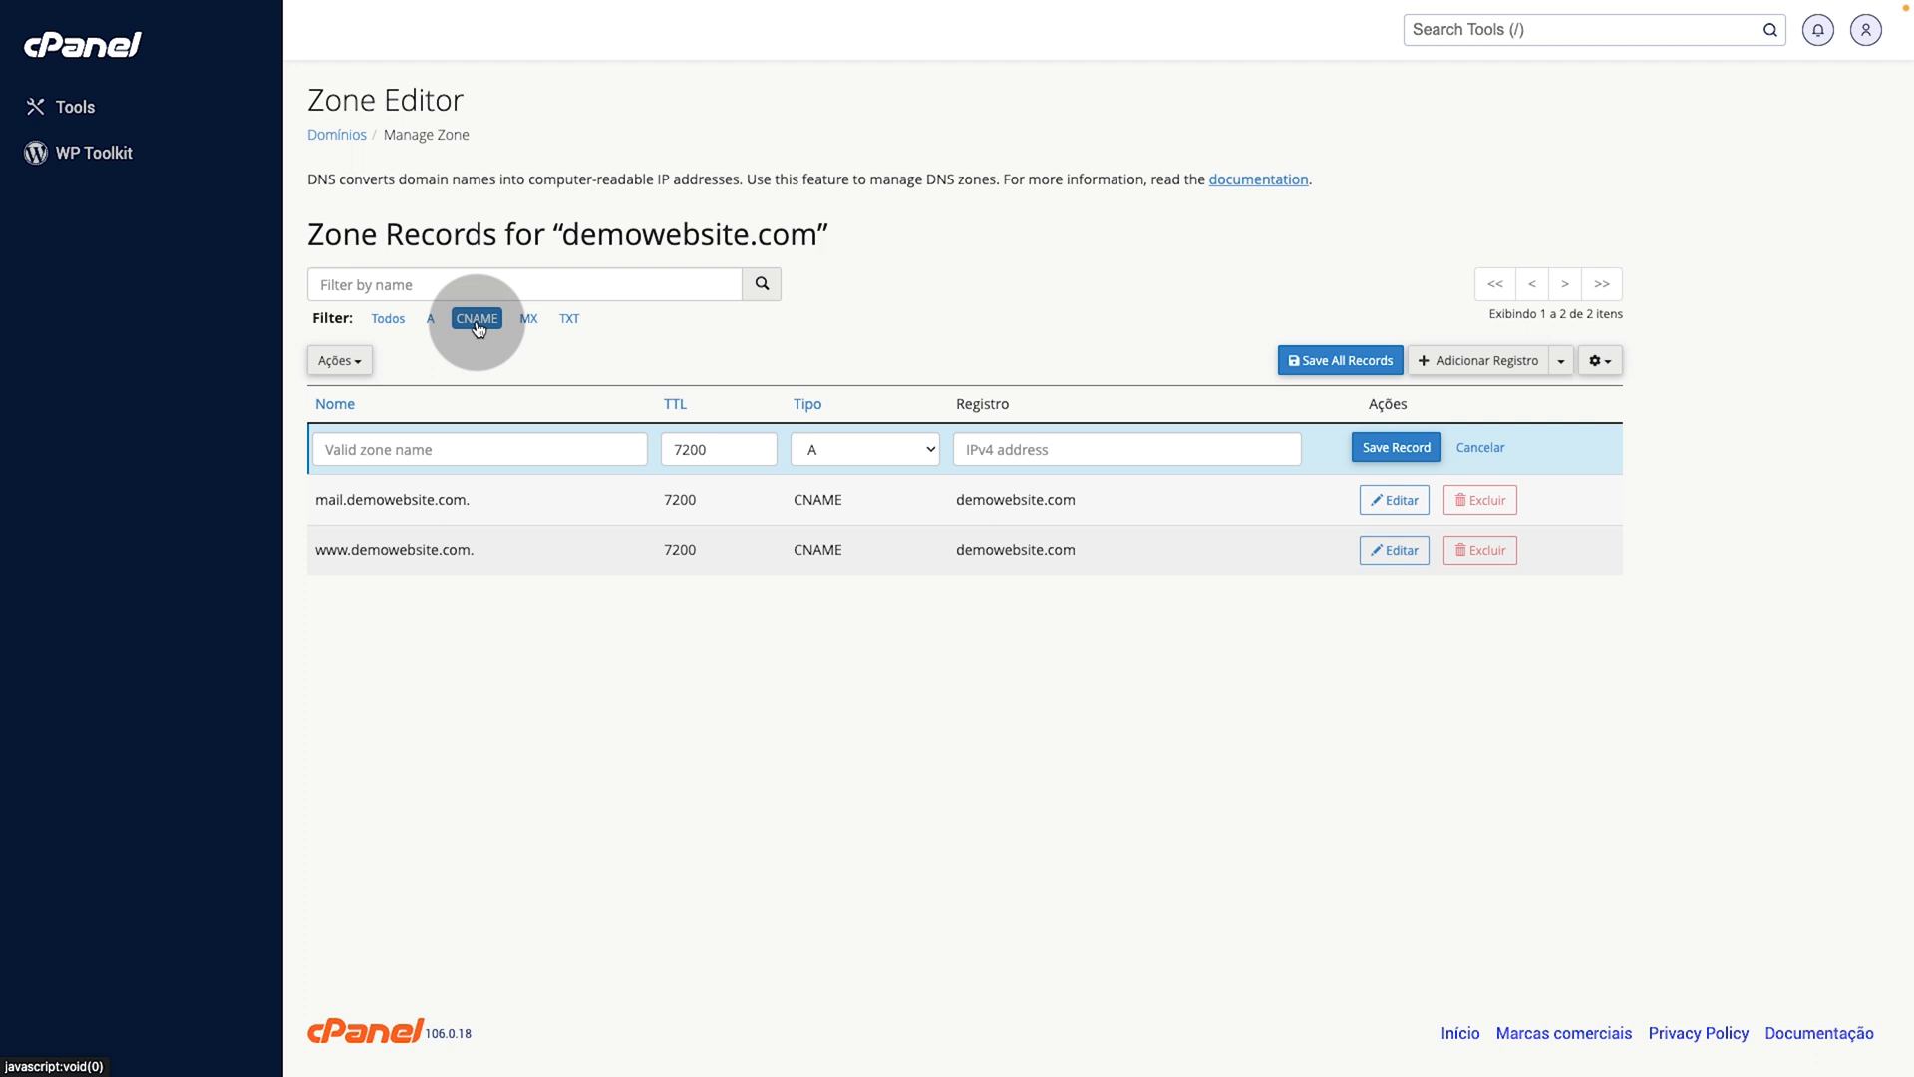
click(1561, 364)
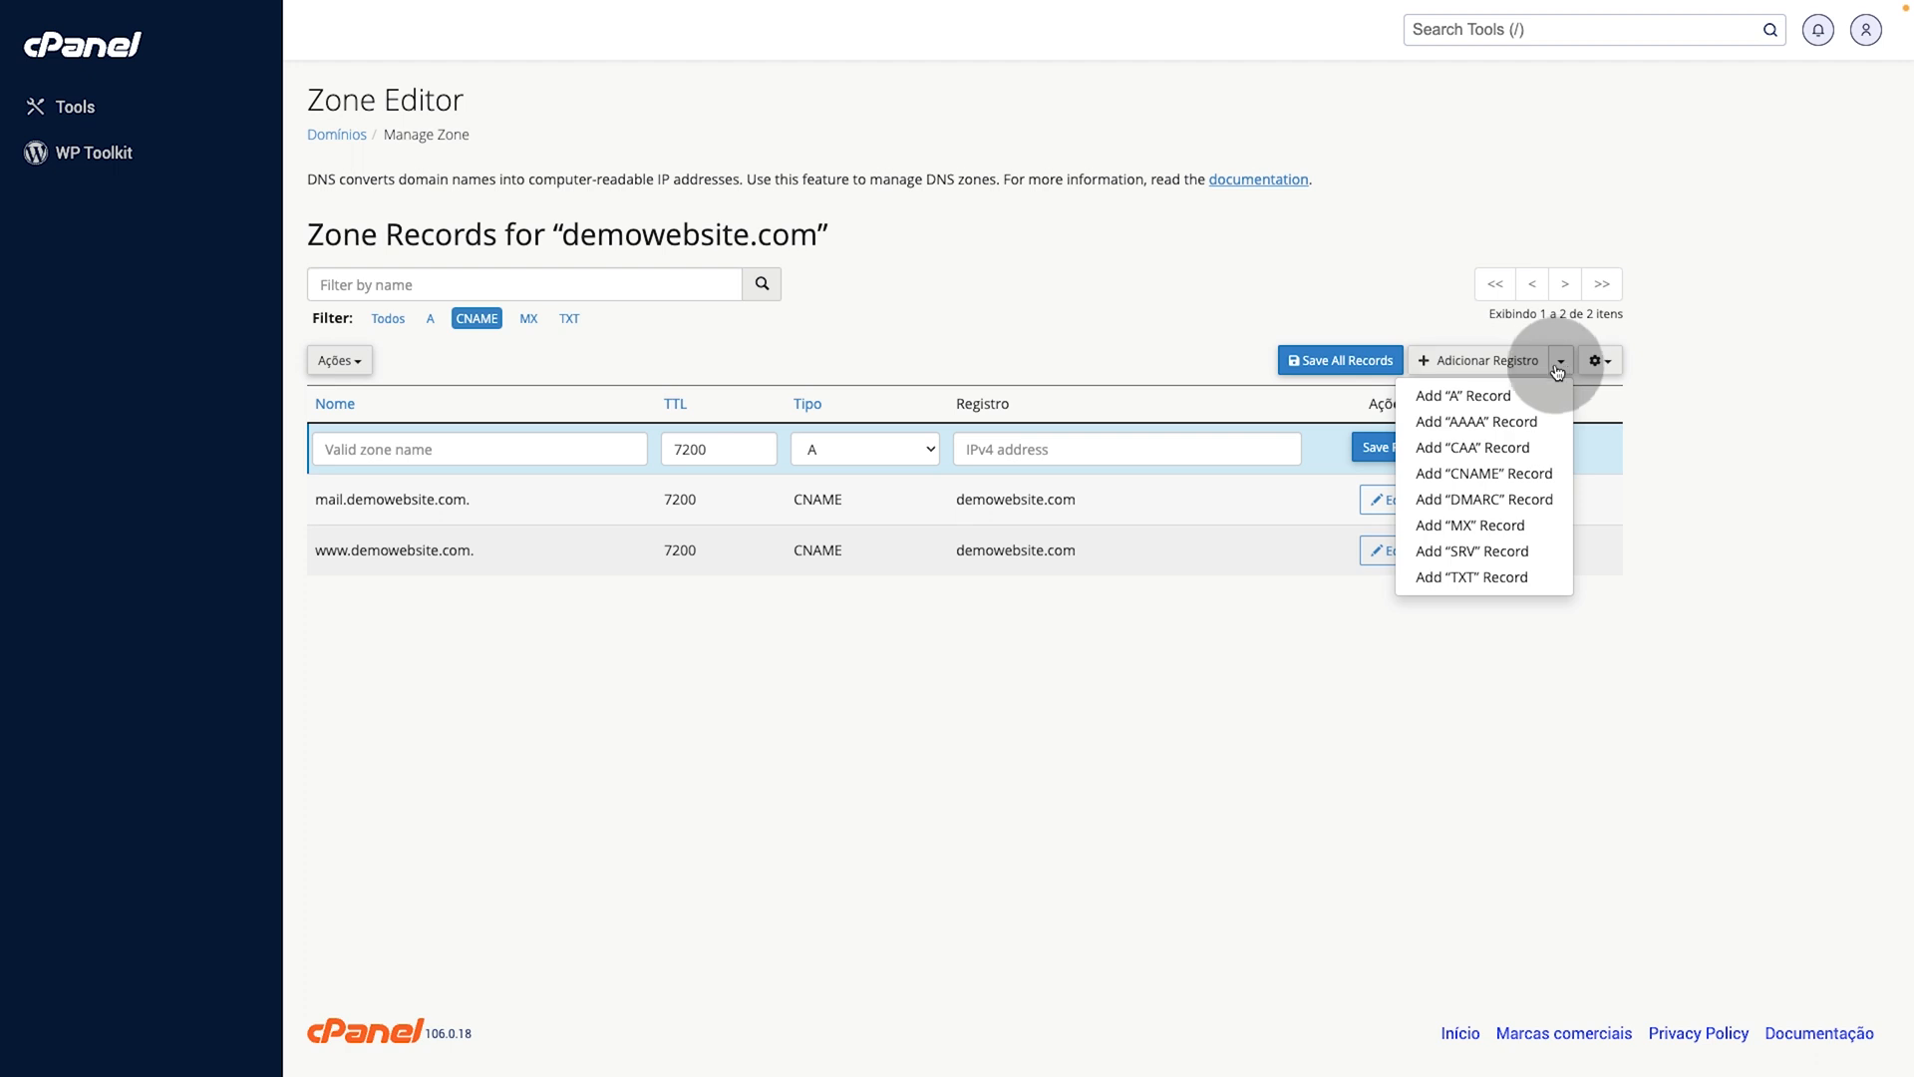
click(1492, 475)
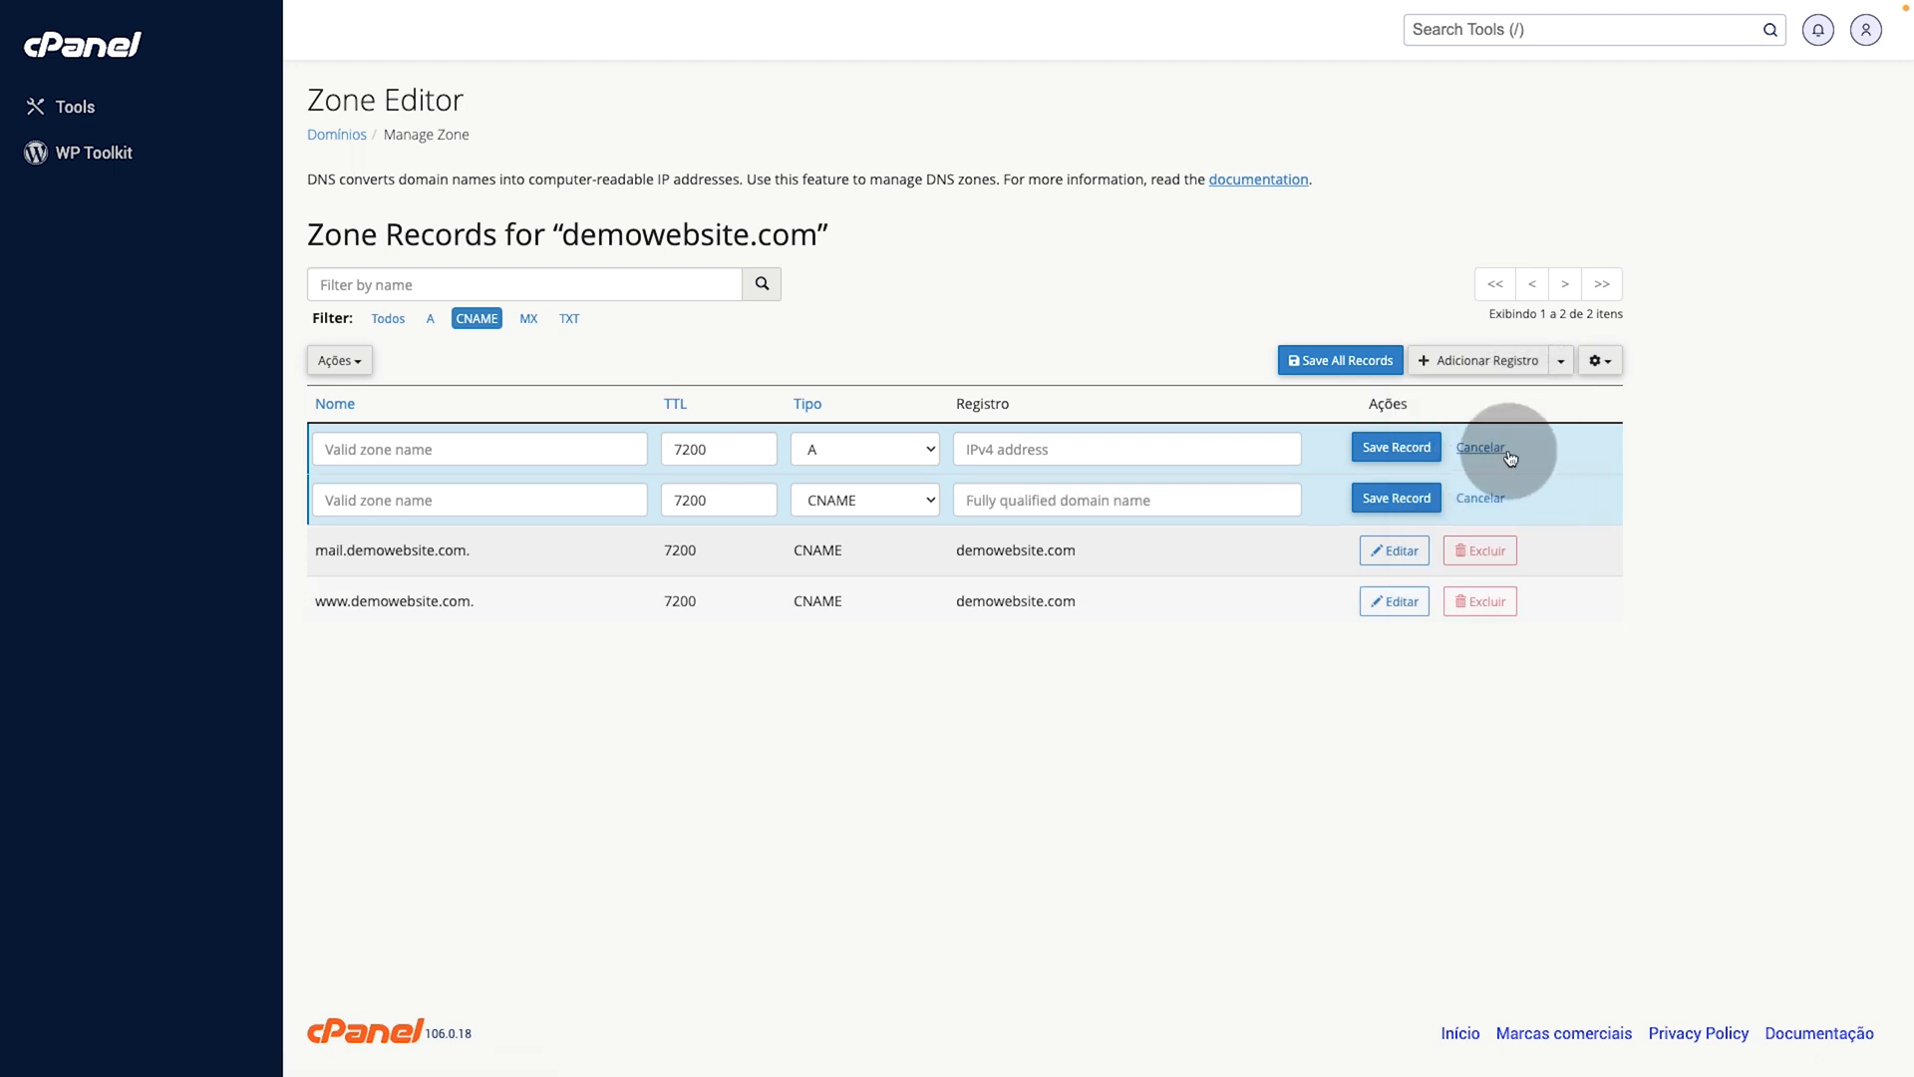
click(1482, 447)
click(824, 459)
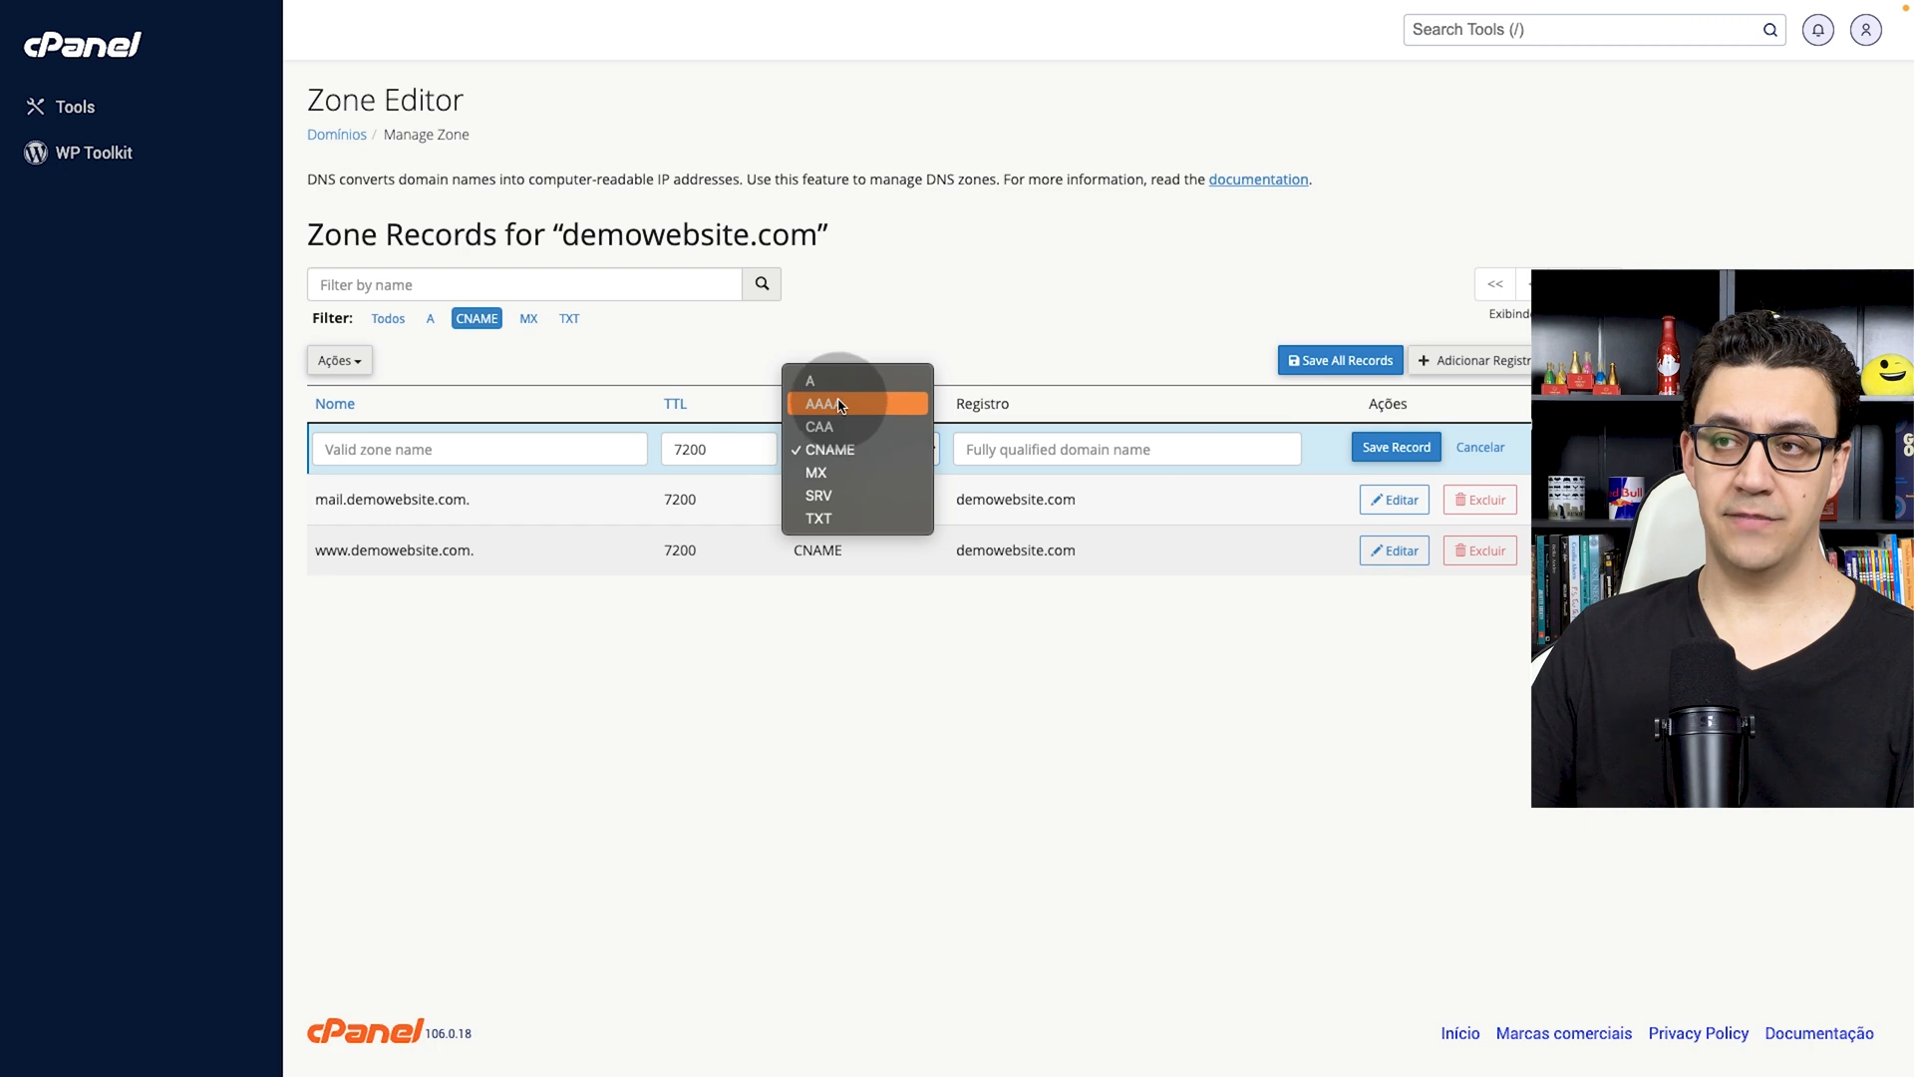
click(843, 377)
click(859, 438)
click(858, 515)
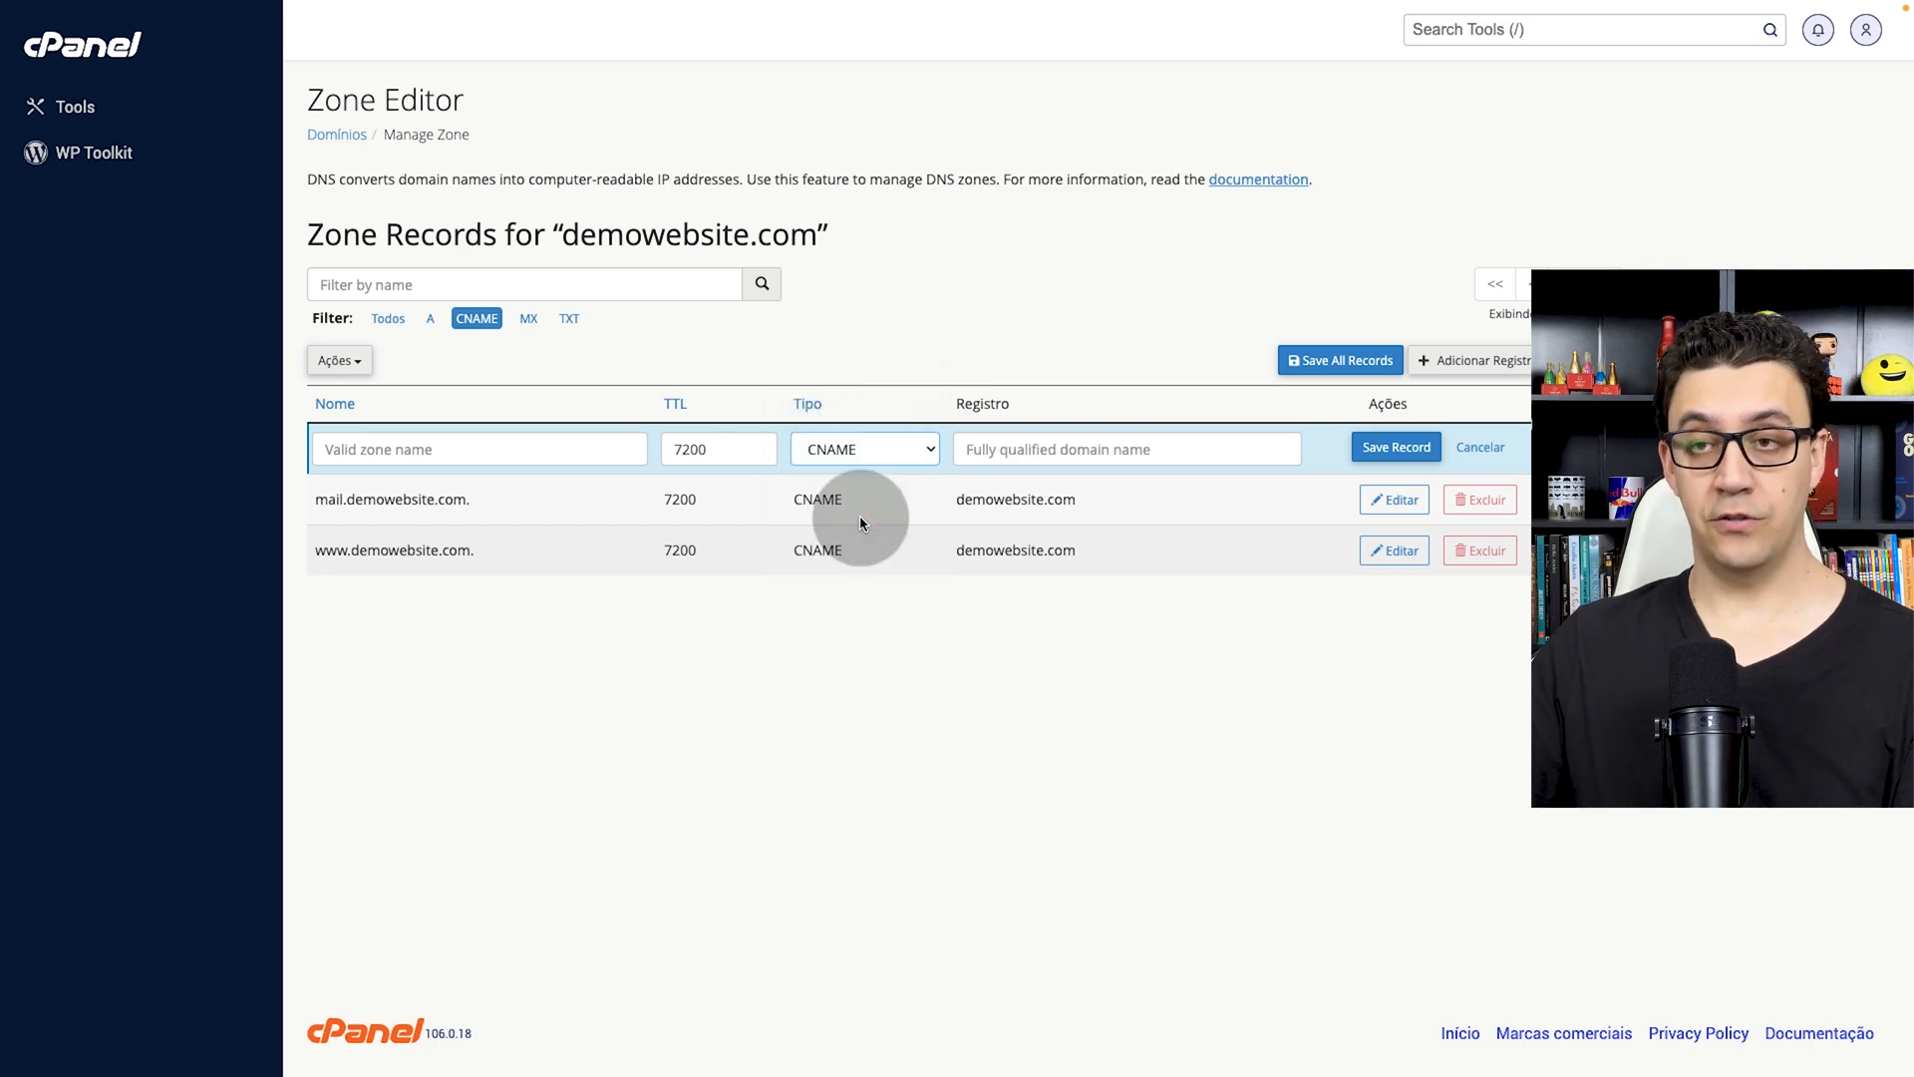
click(1484, 446)
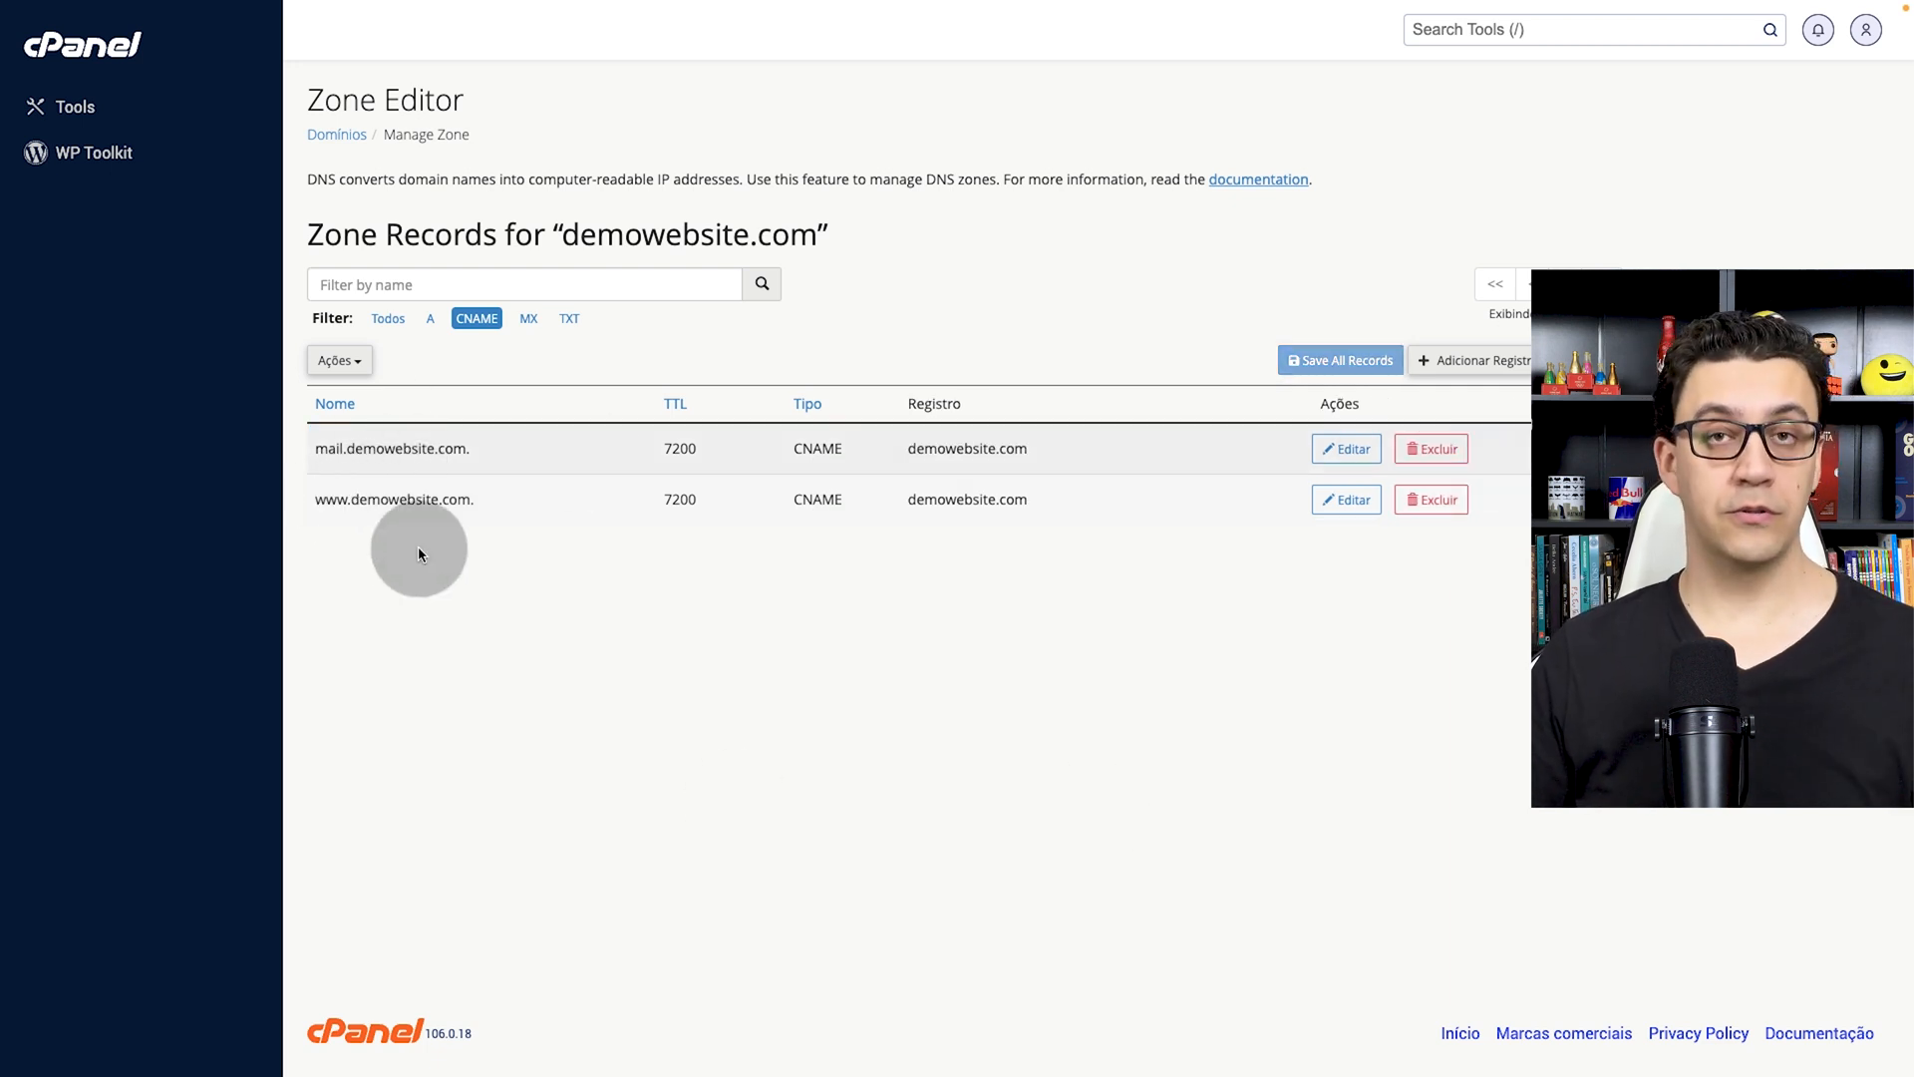
click(1347, 499)
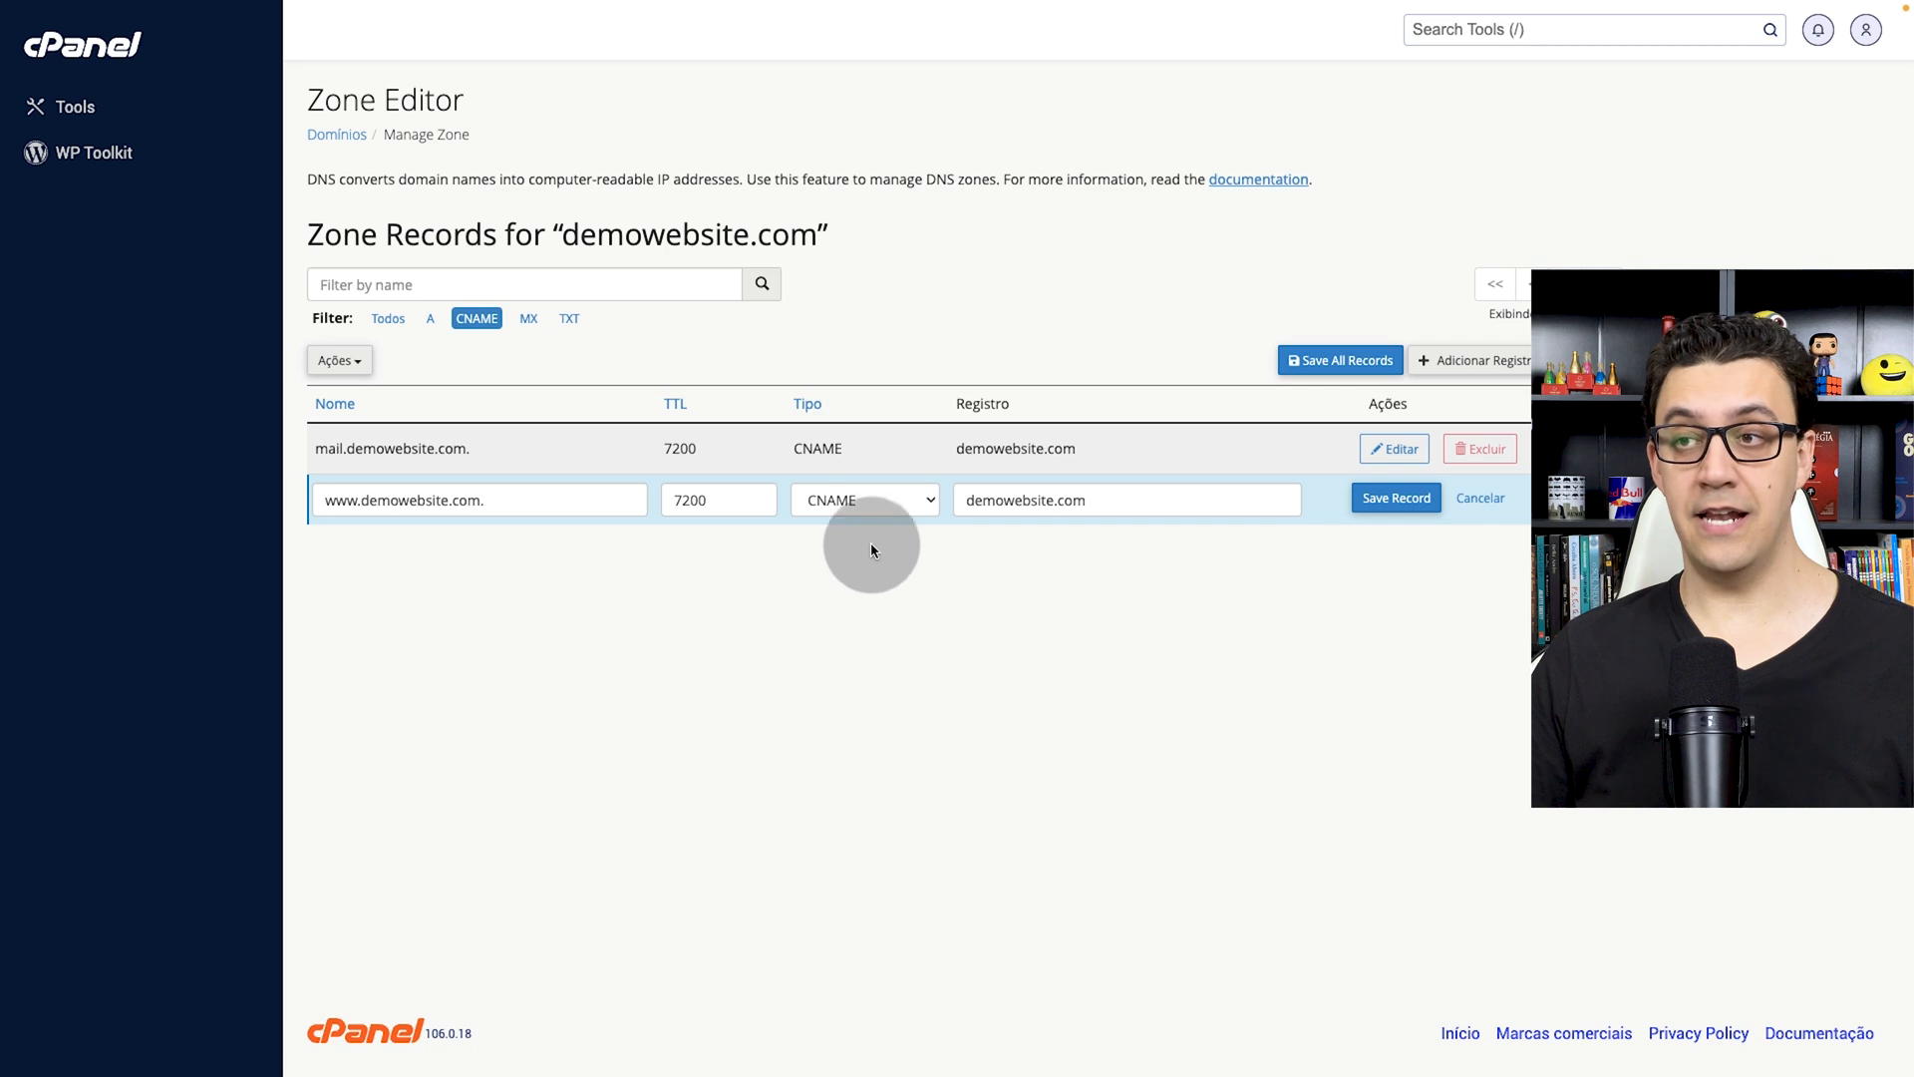
drag(1117, 501, 967, 501)
key(ctrl+c)
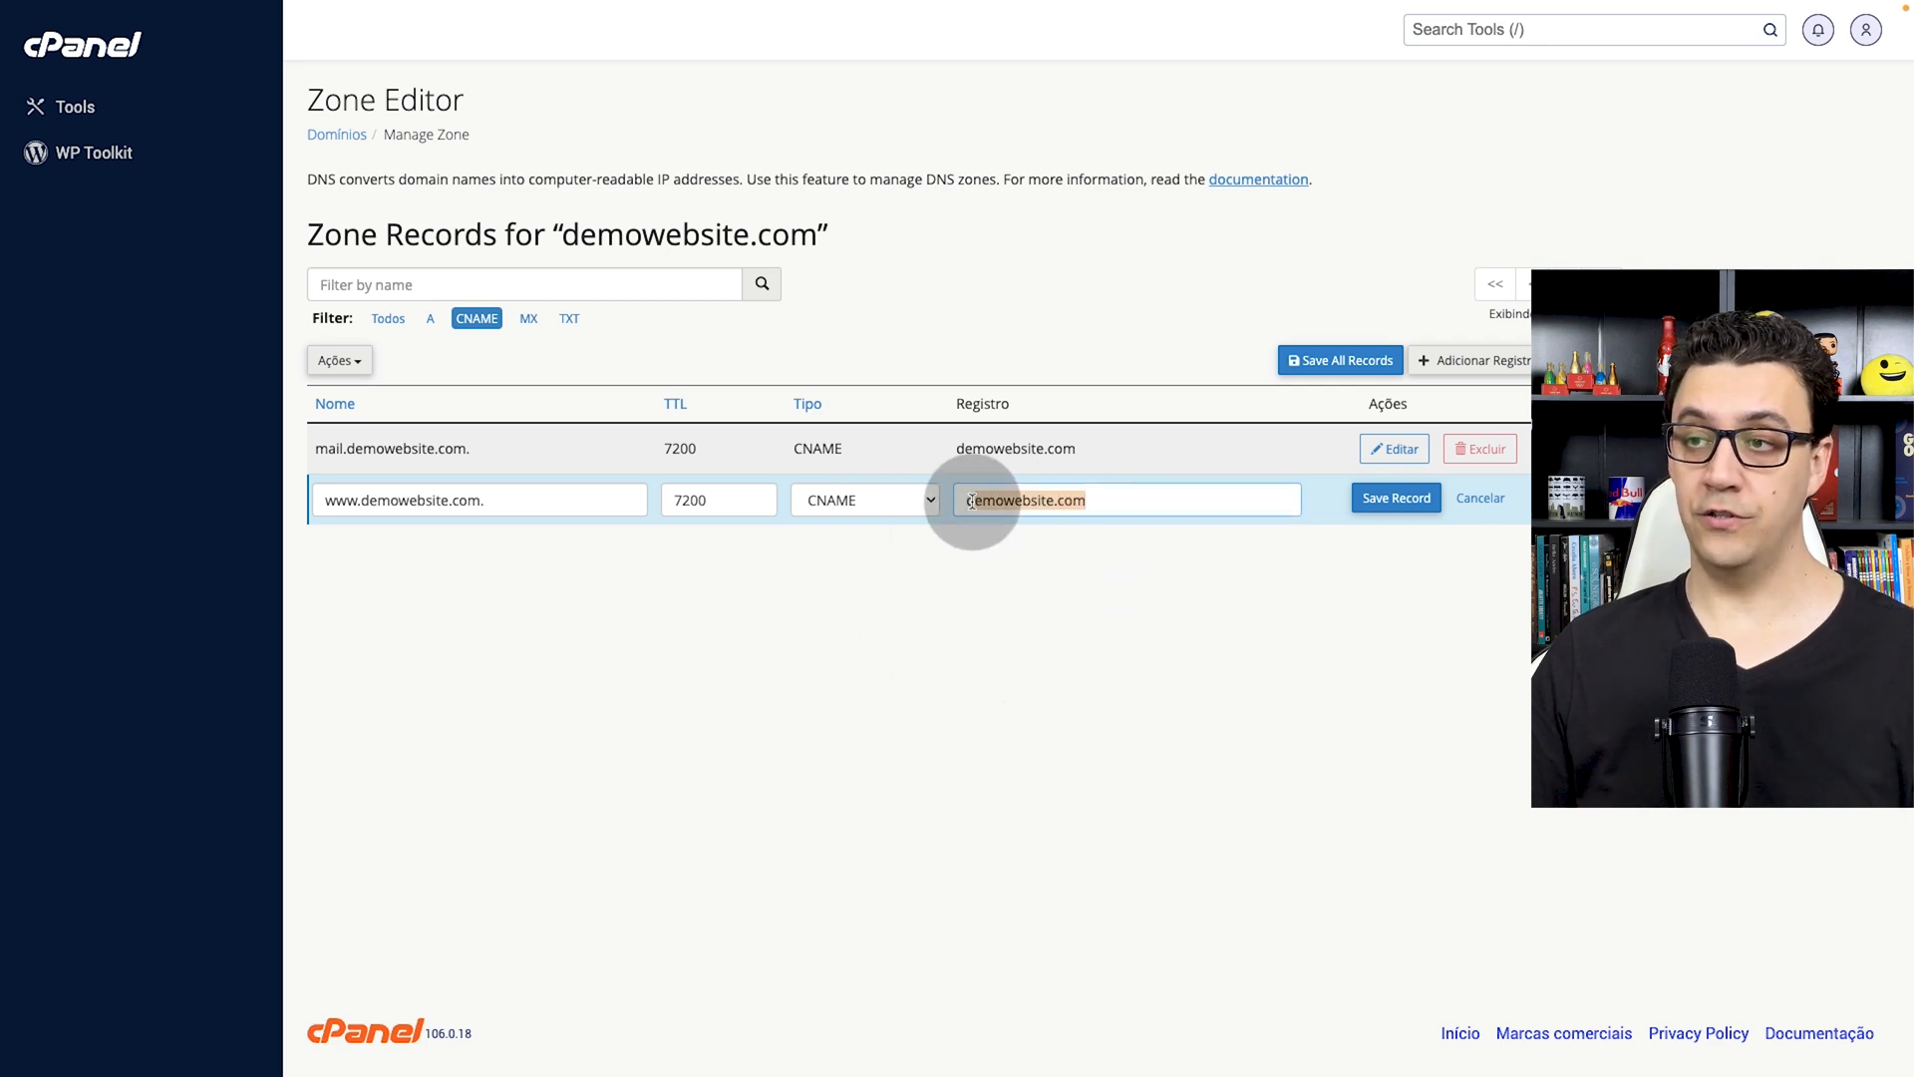
key(BackSpace)
text(www.site.com.br.cdn.vtex.com)
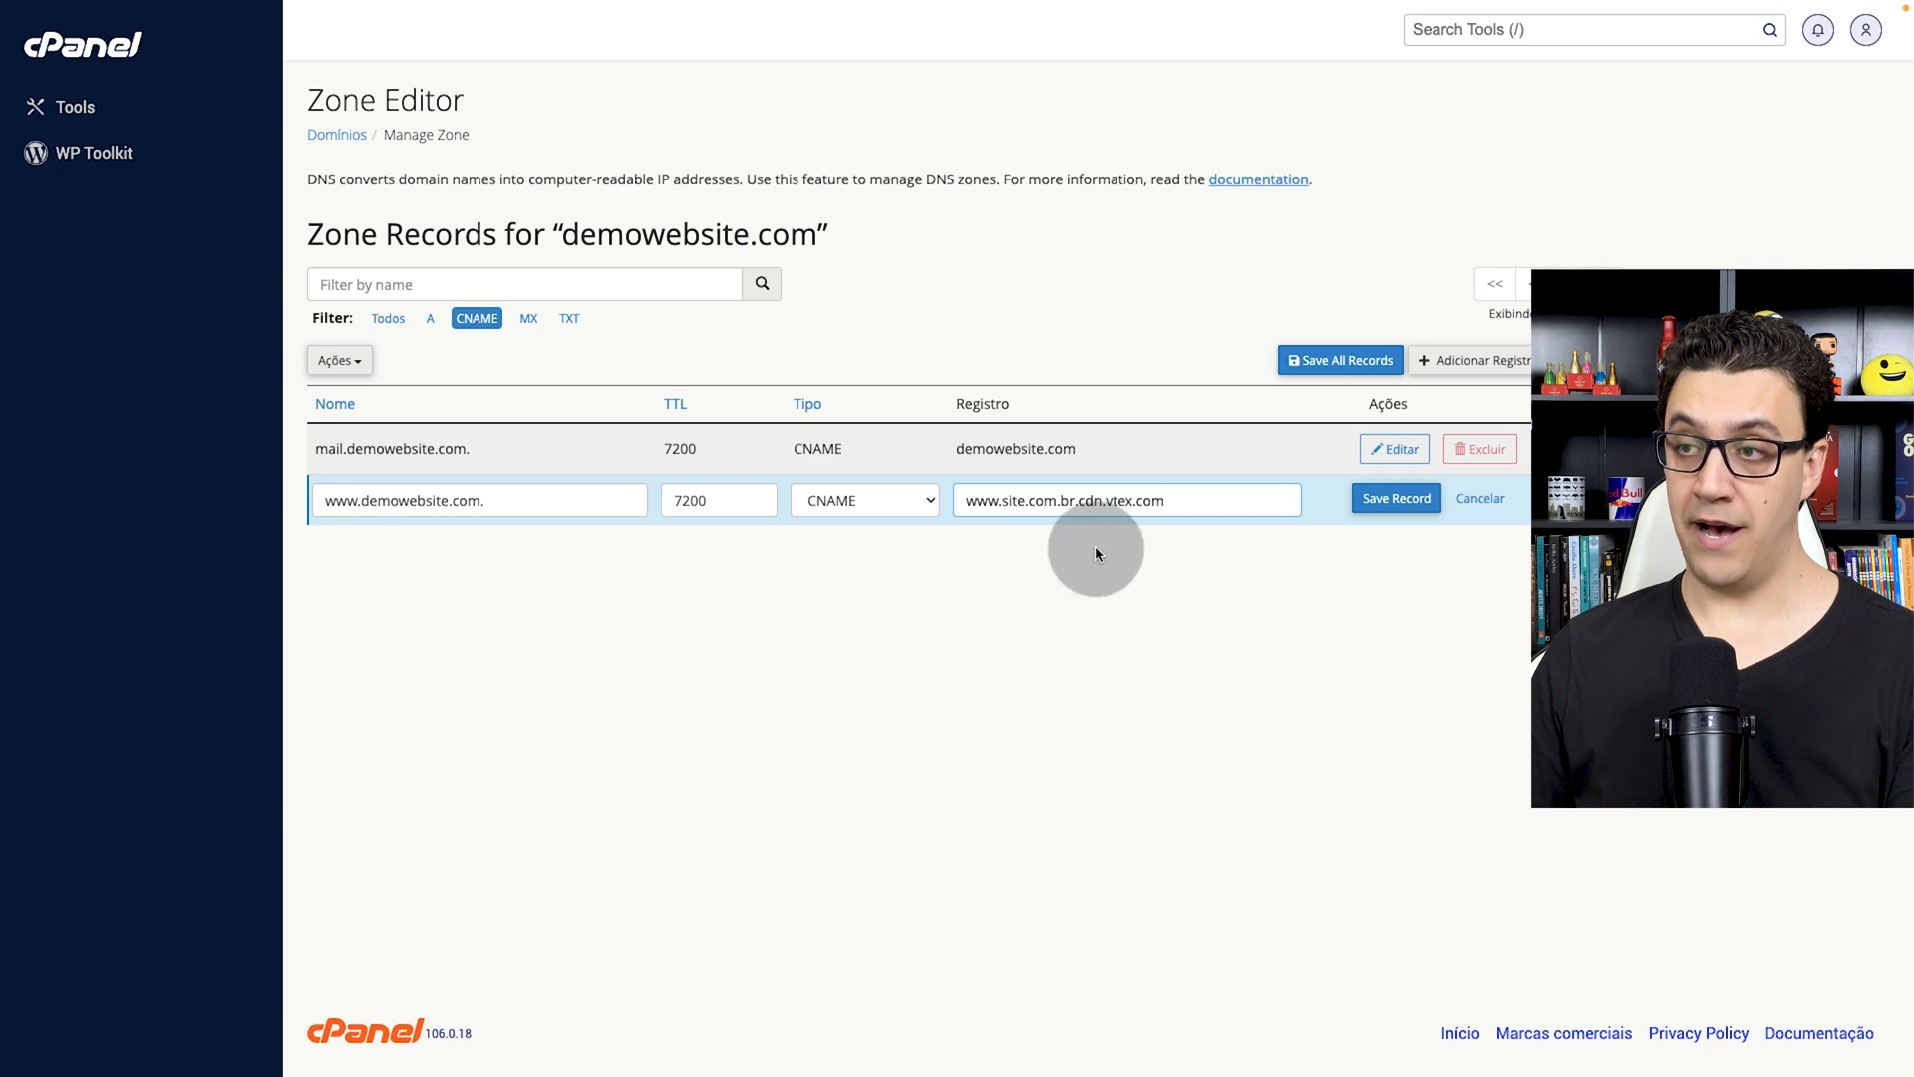
key(BackSpace)
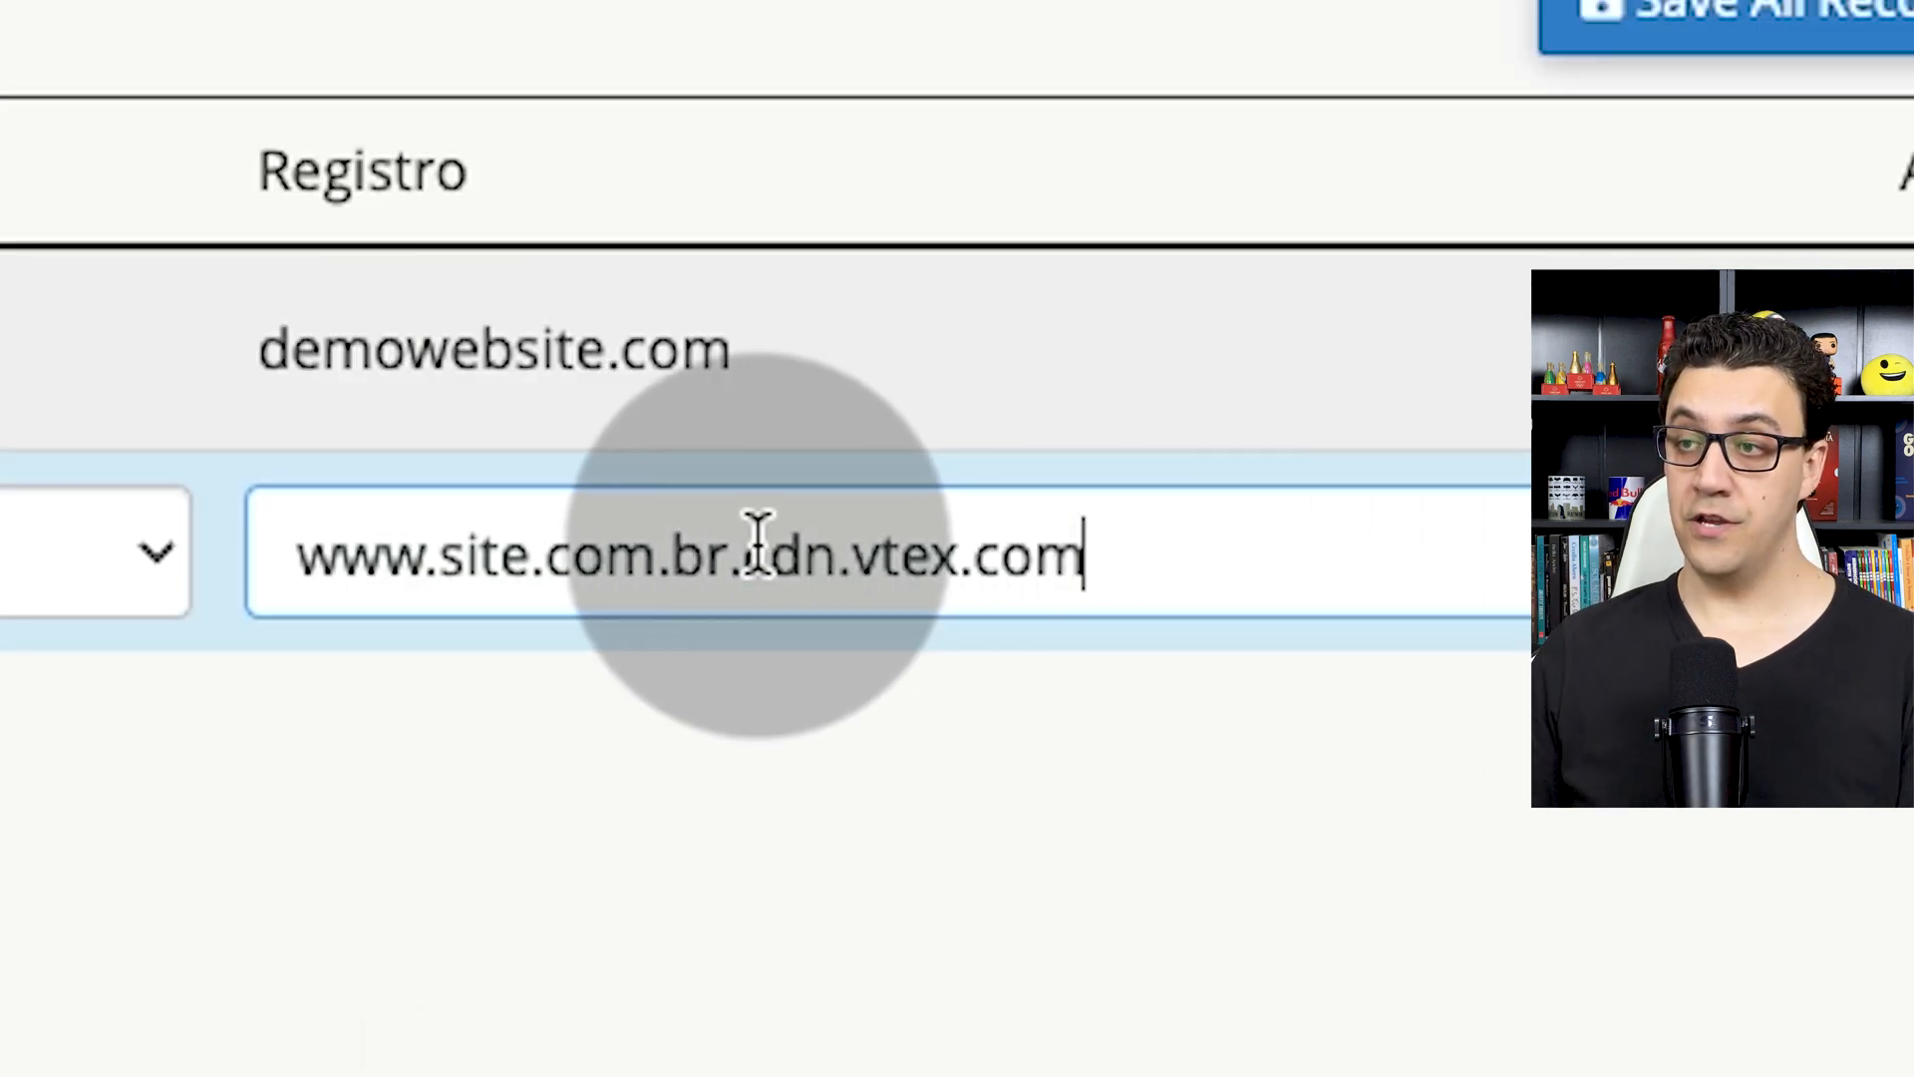
drag(728, 546, 194, 608)
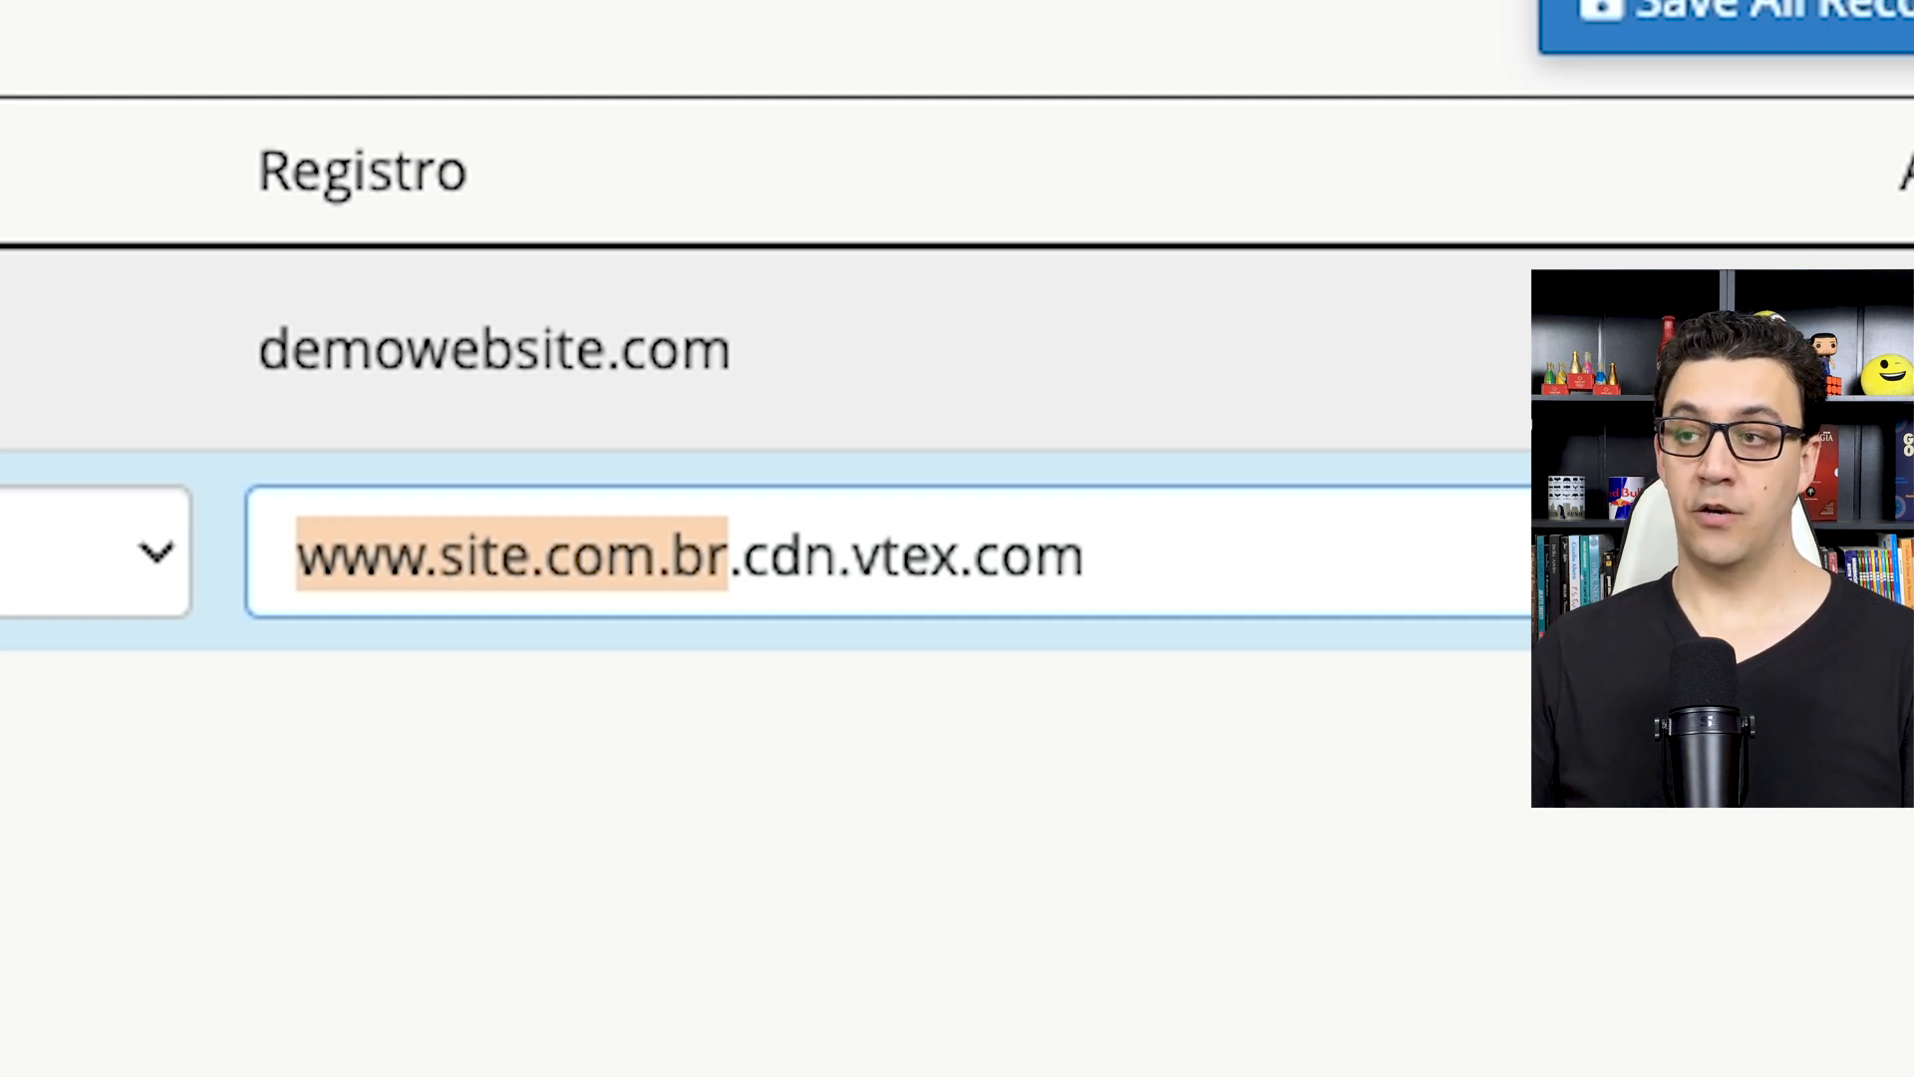
key(BackSpace)
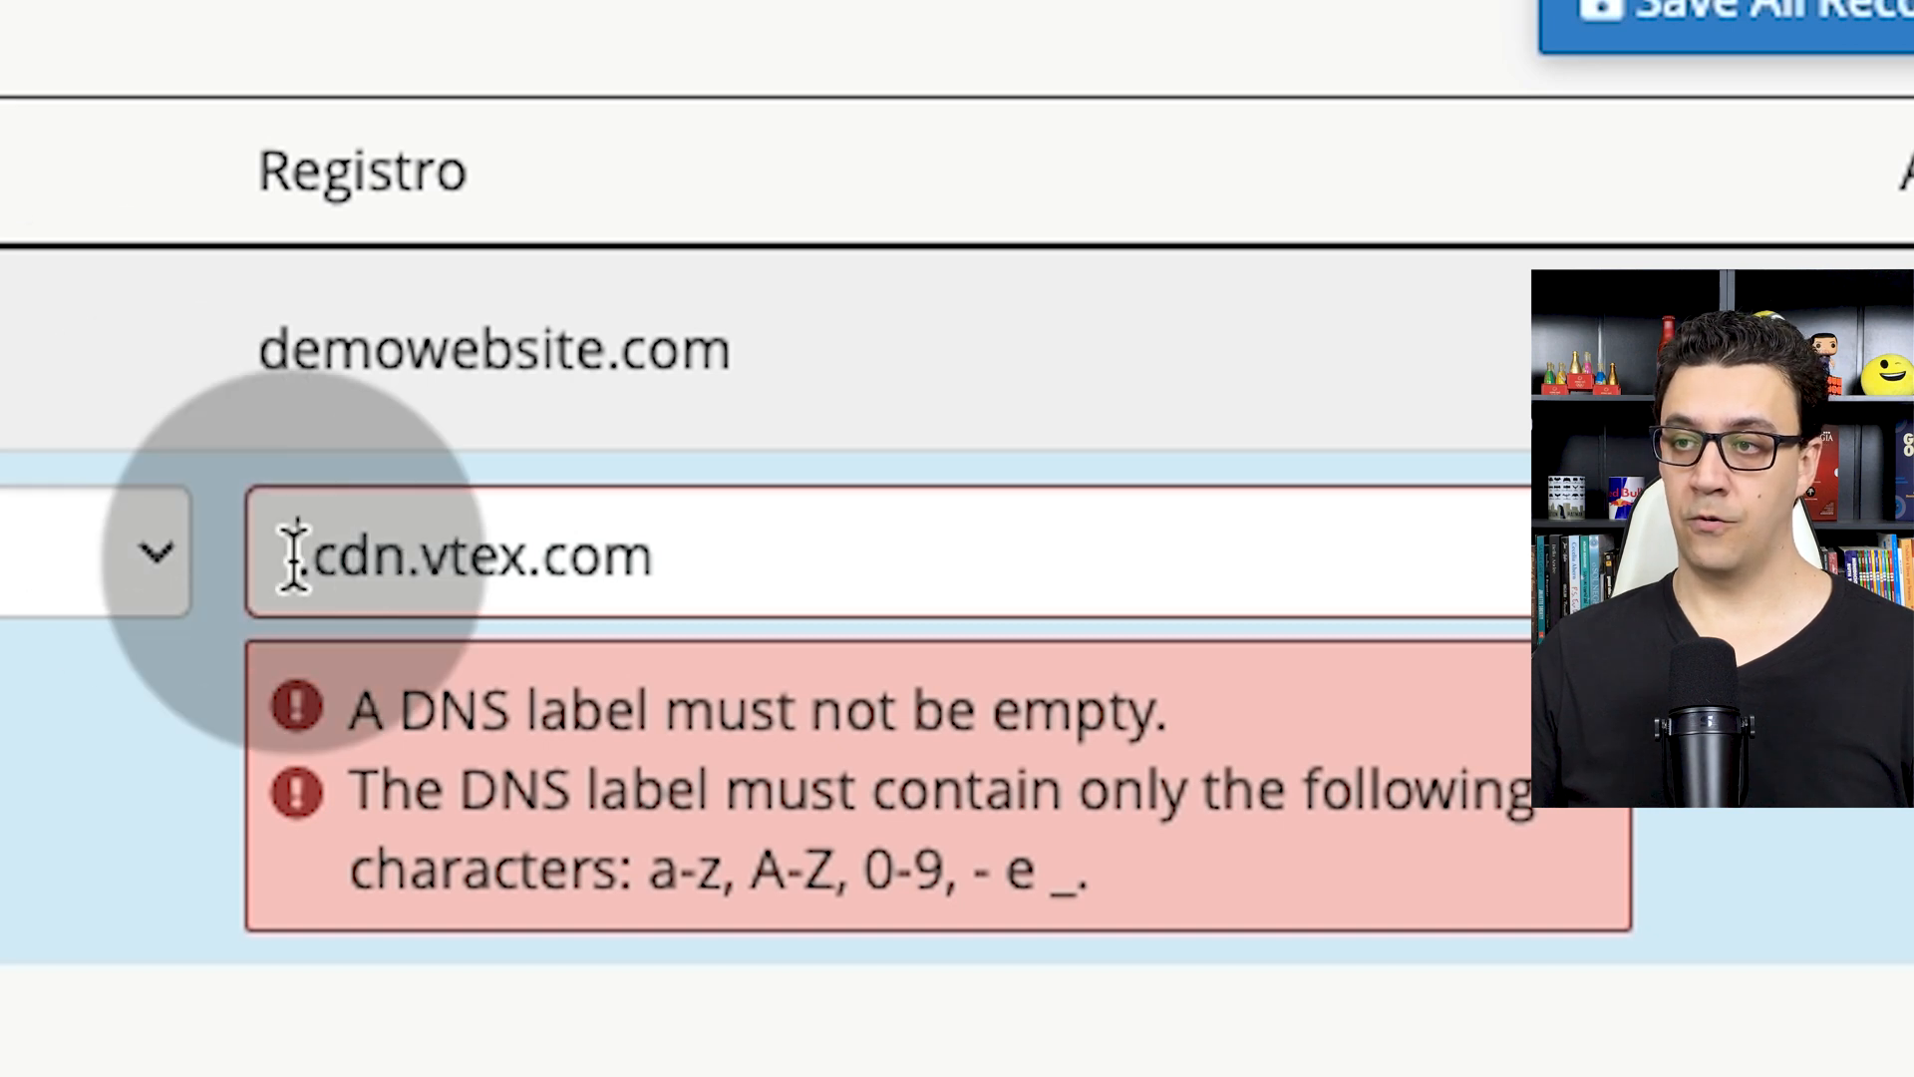
key(ctrl+v)
key(Home)
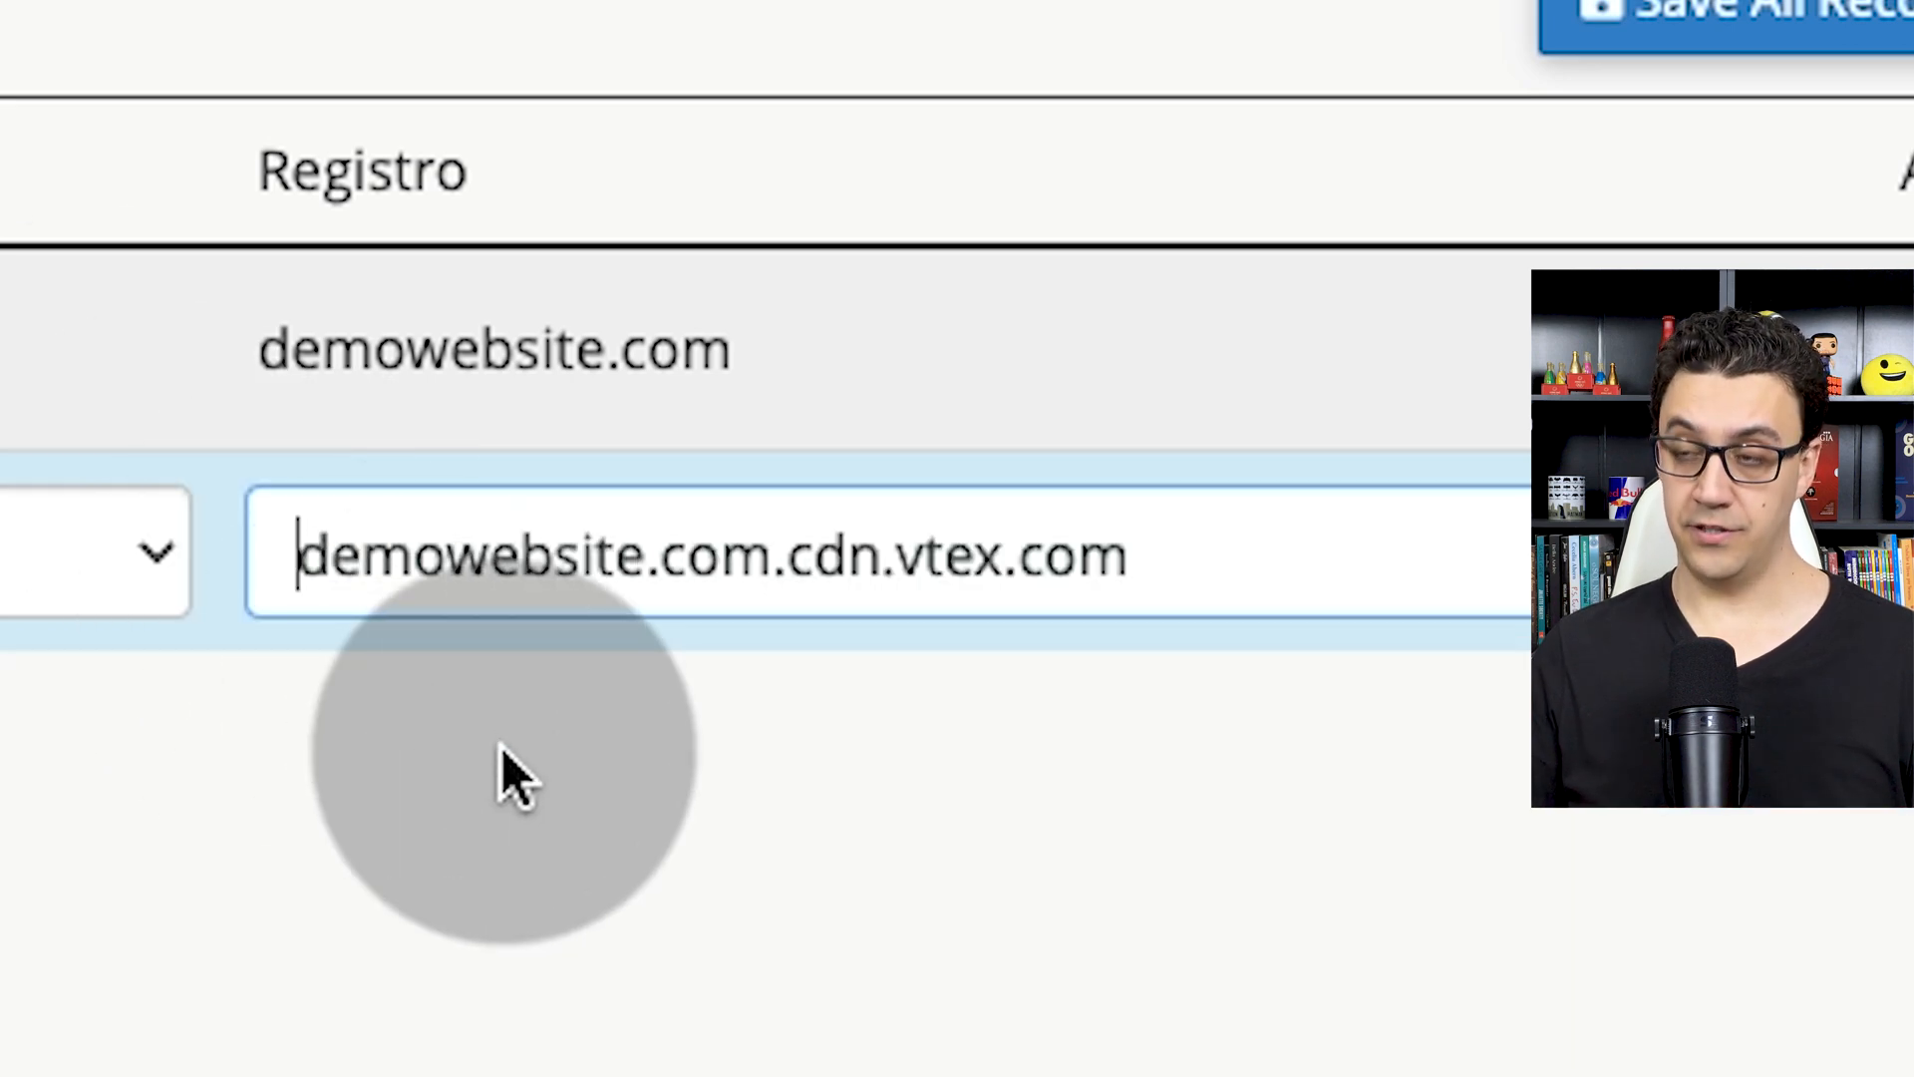
text(www.)
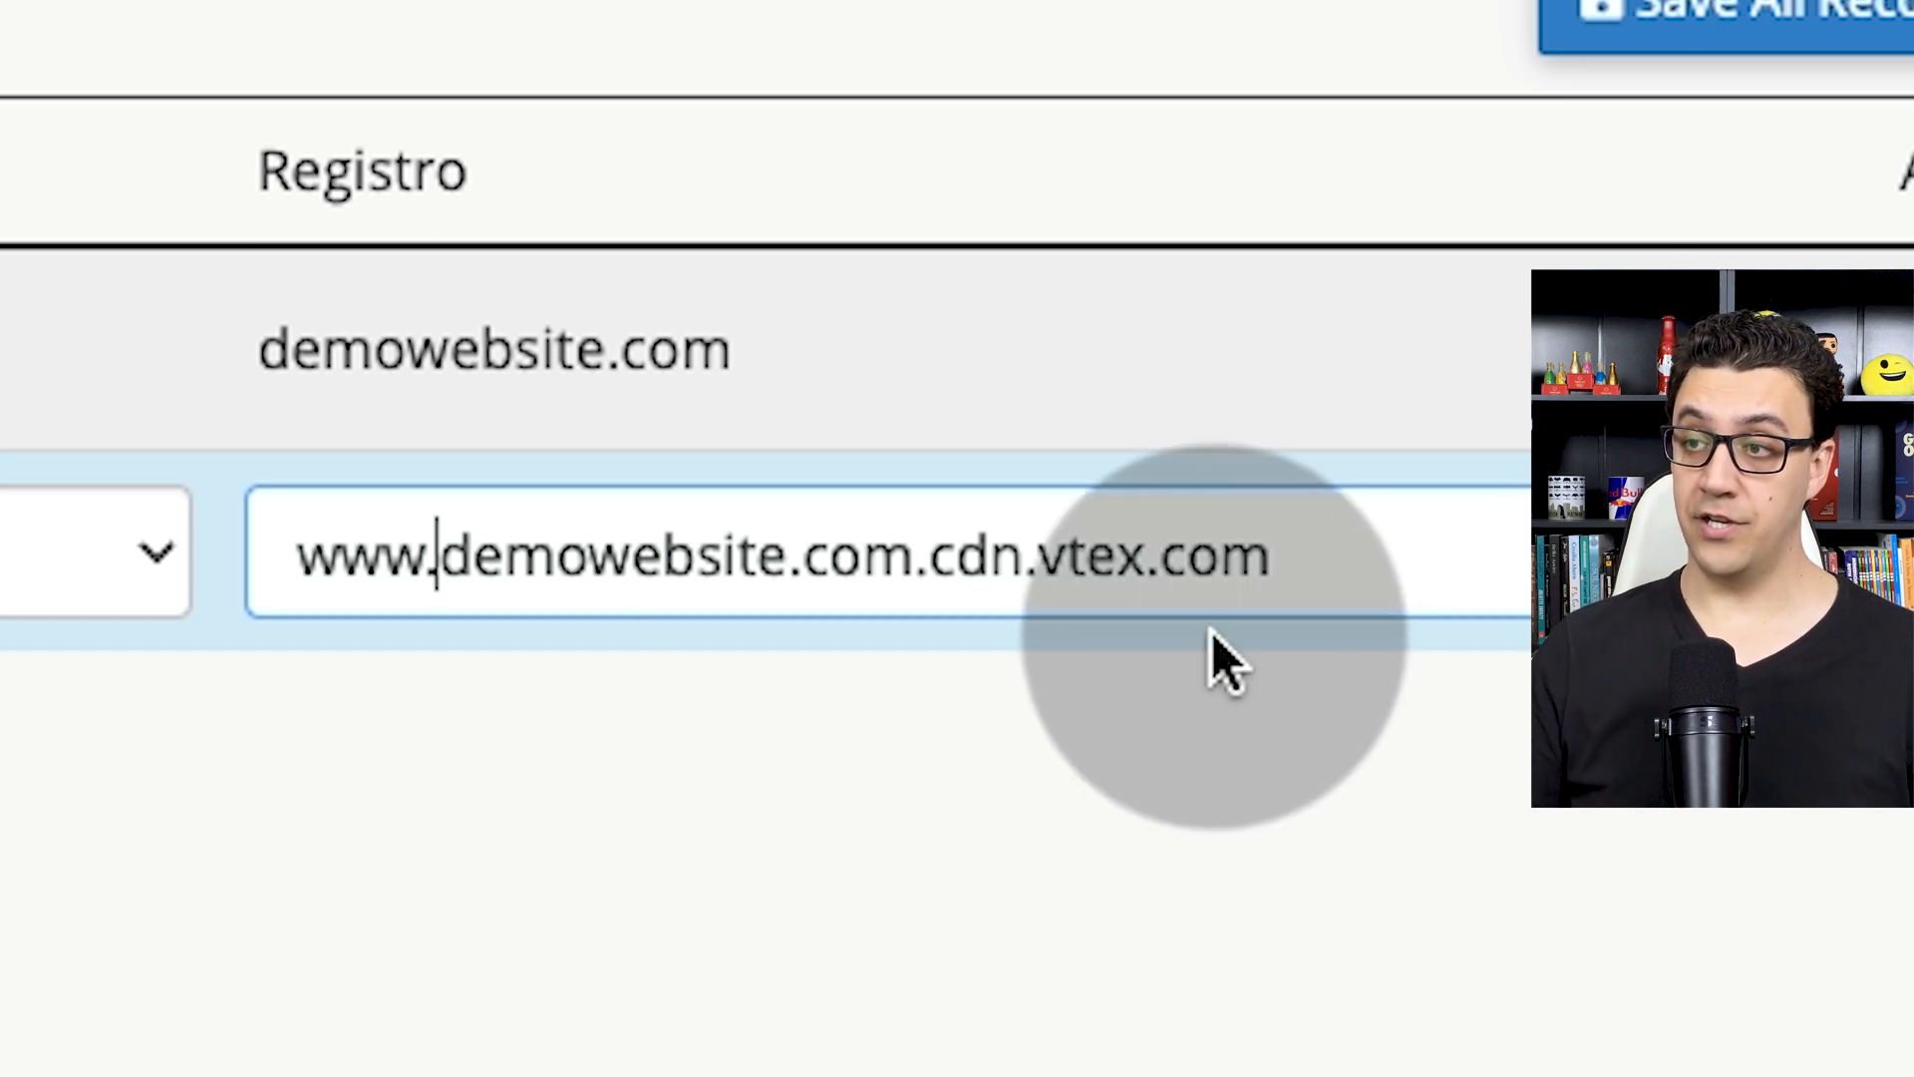
drag(909, 554, 1349, 559)
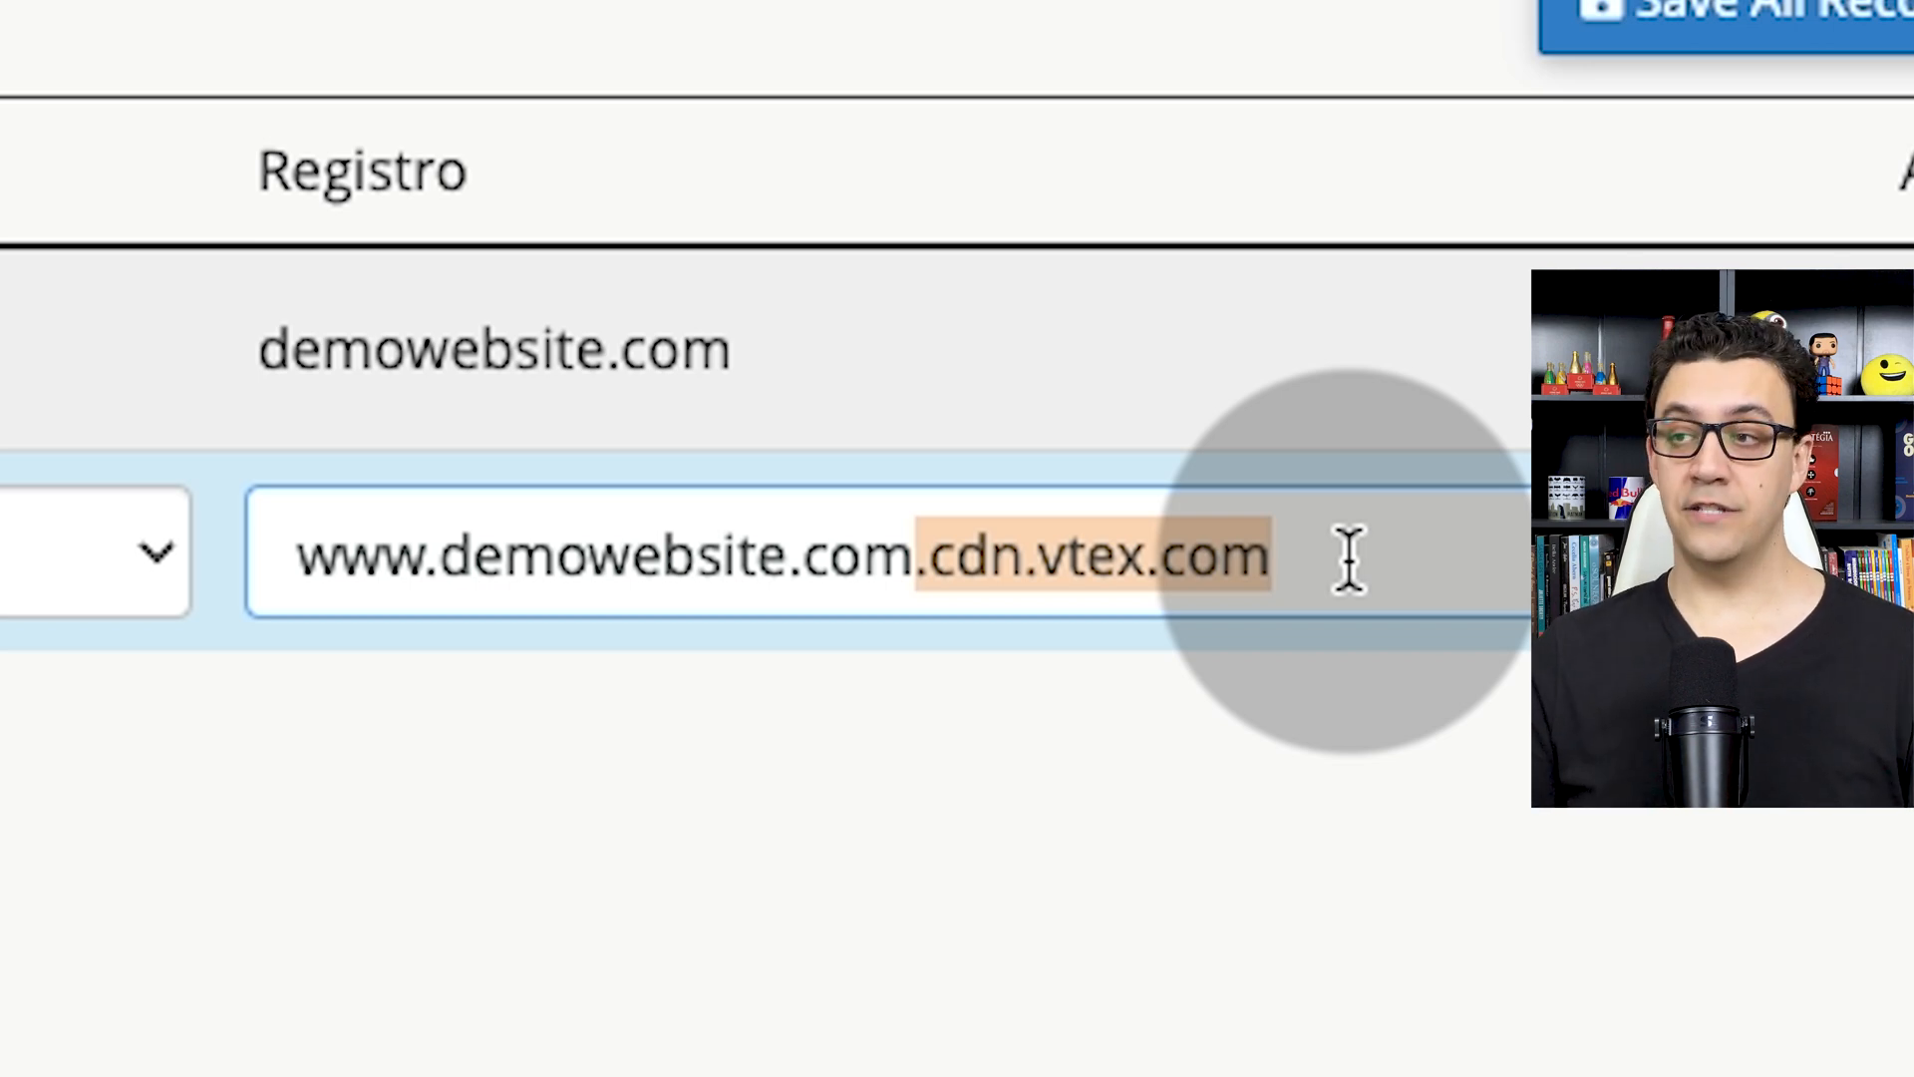
click(911, 555)
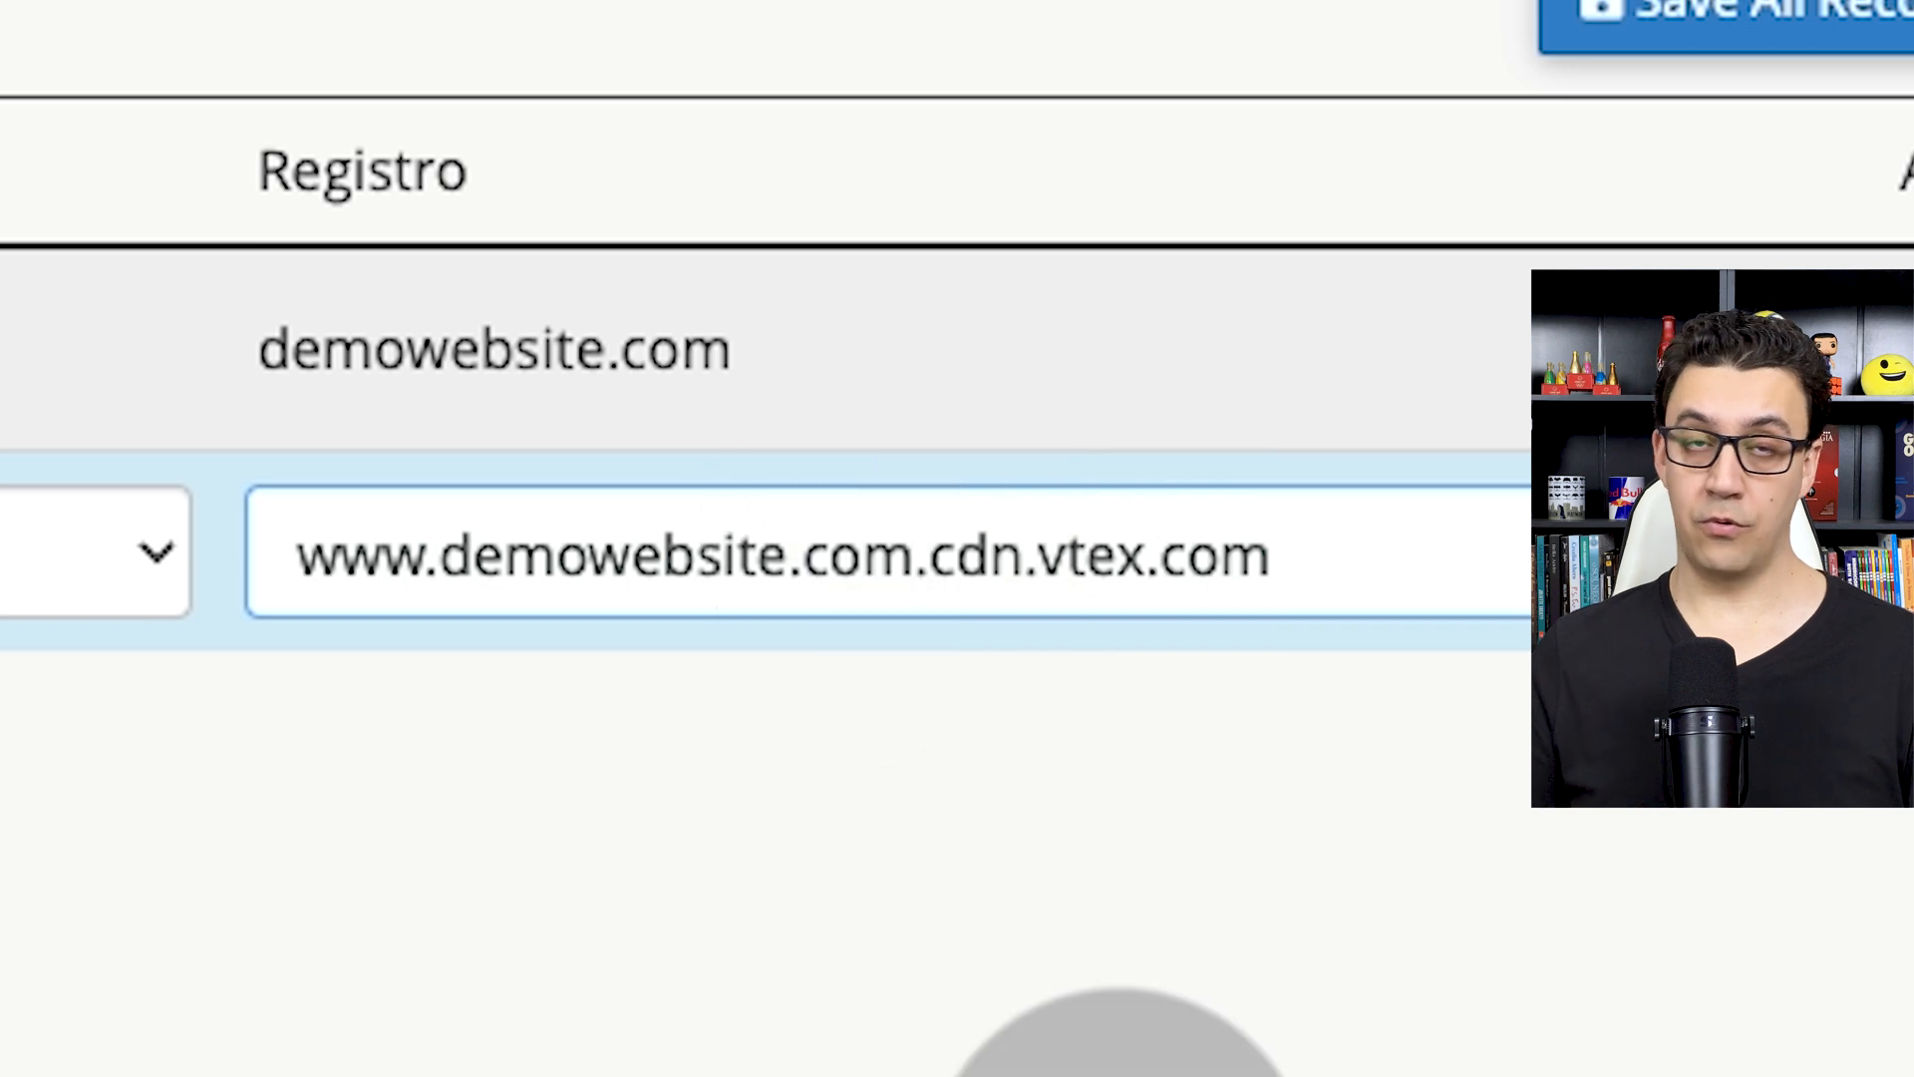
text(.br)
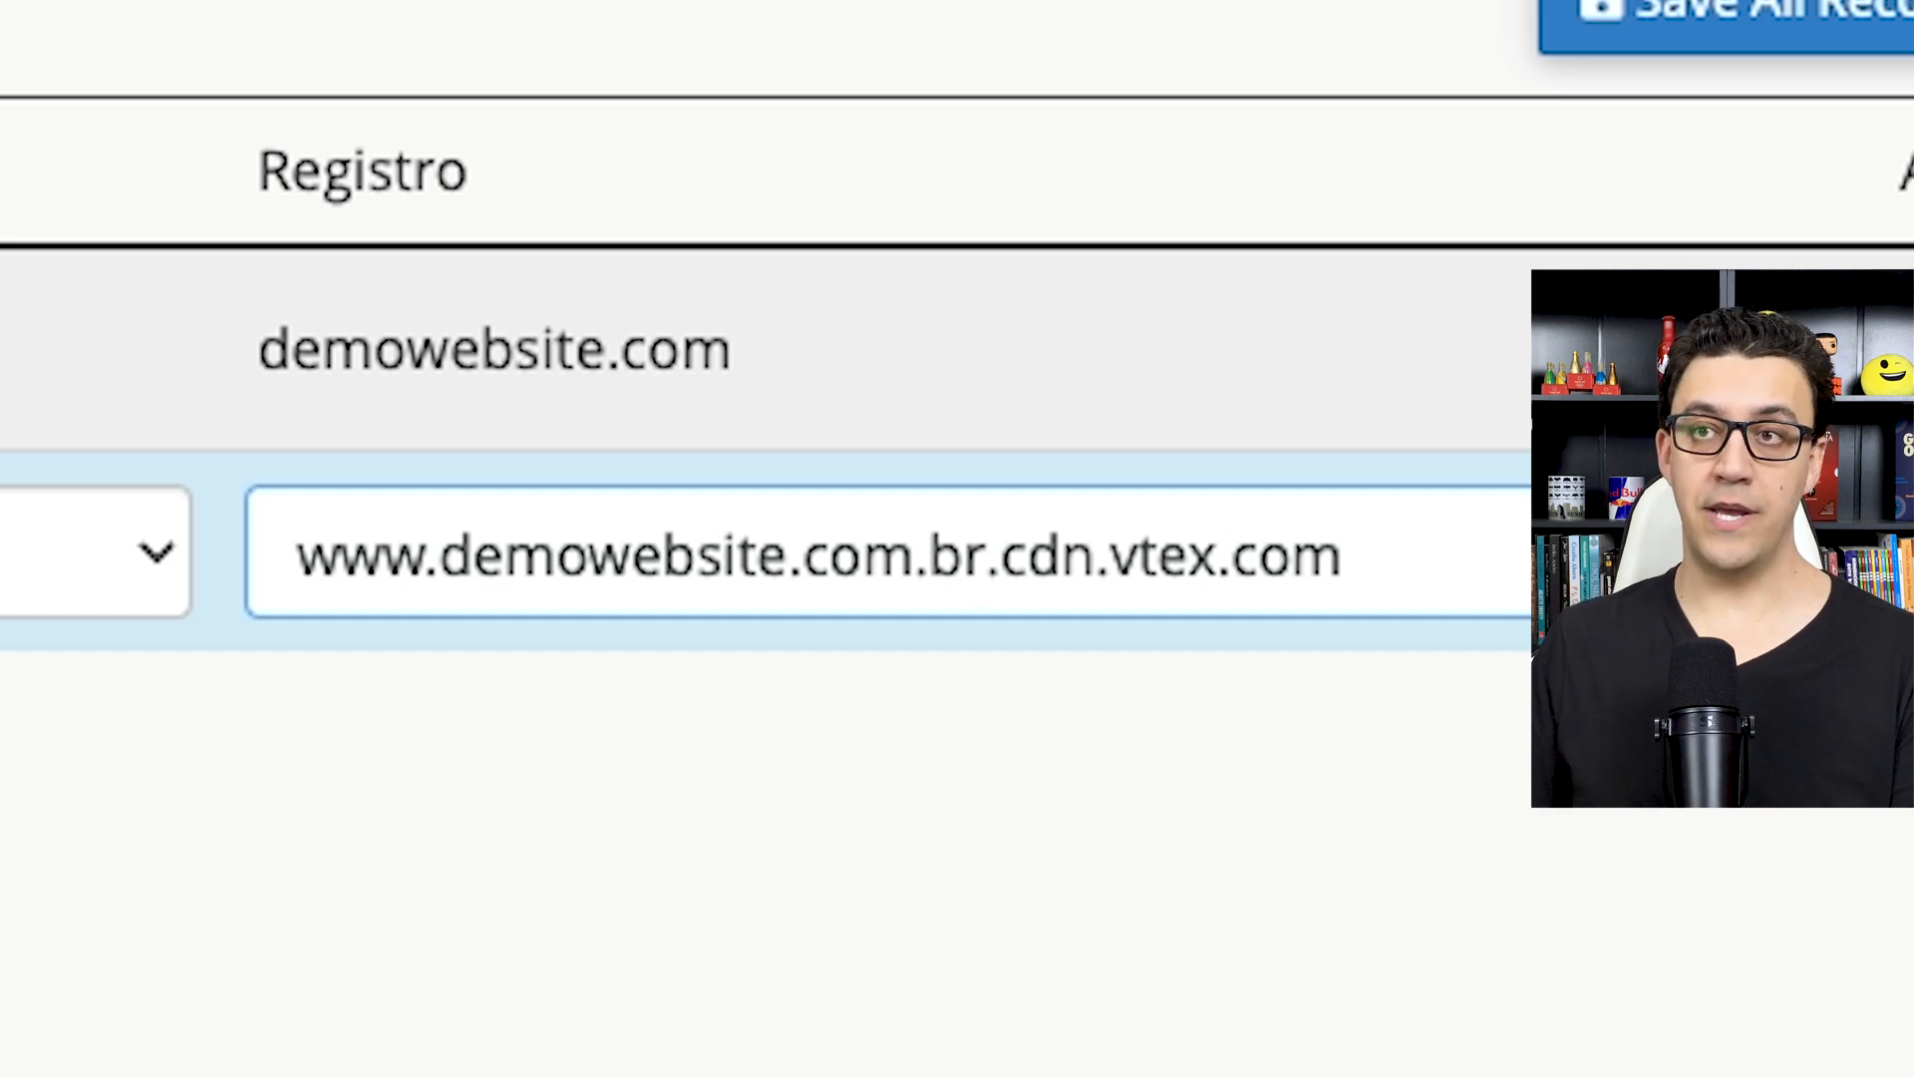
key(BackSpace)
key(BackSpace)
key(BackSpace)
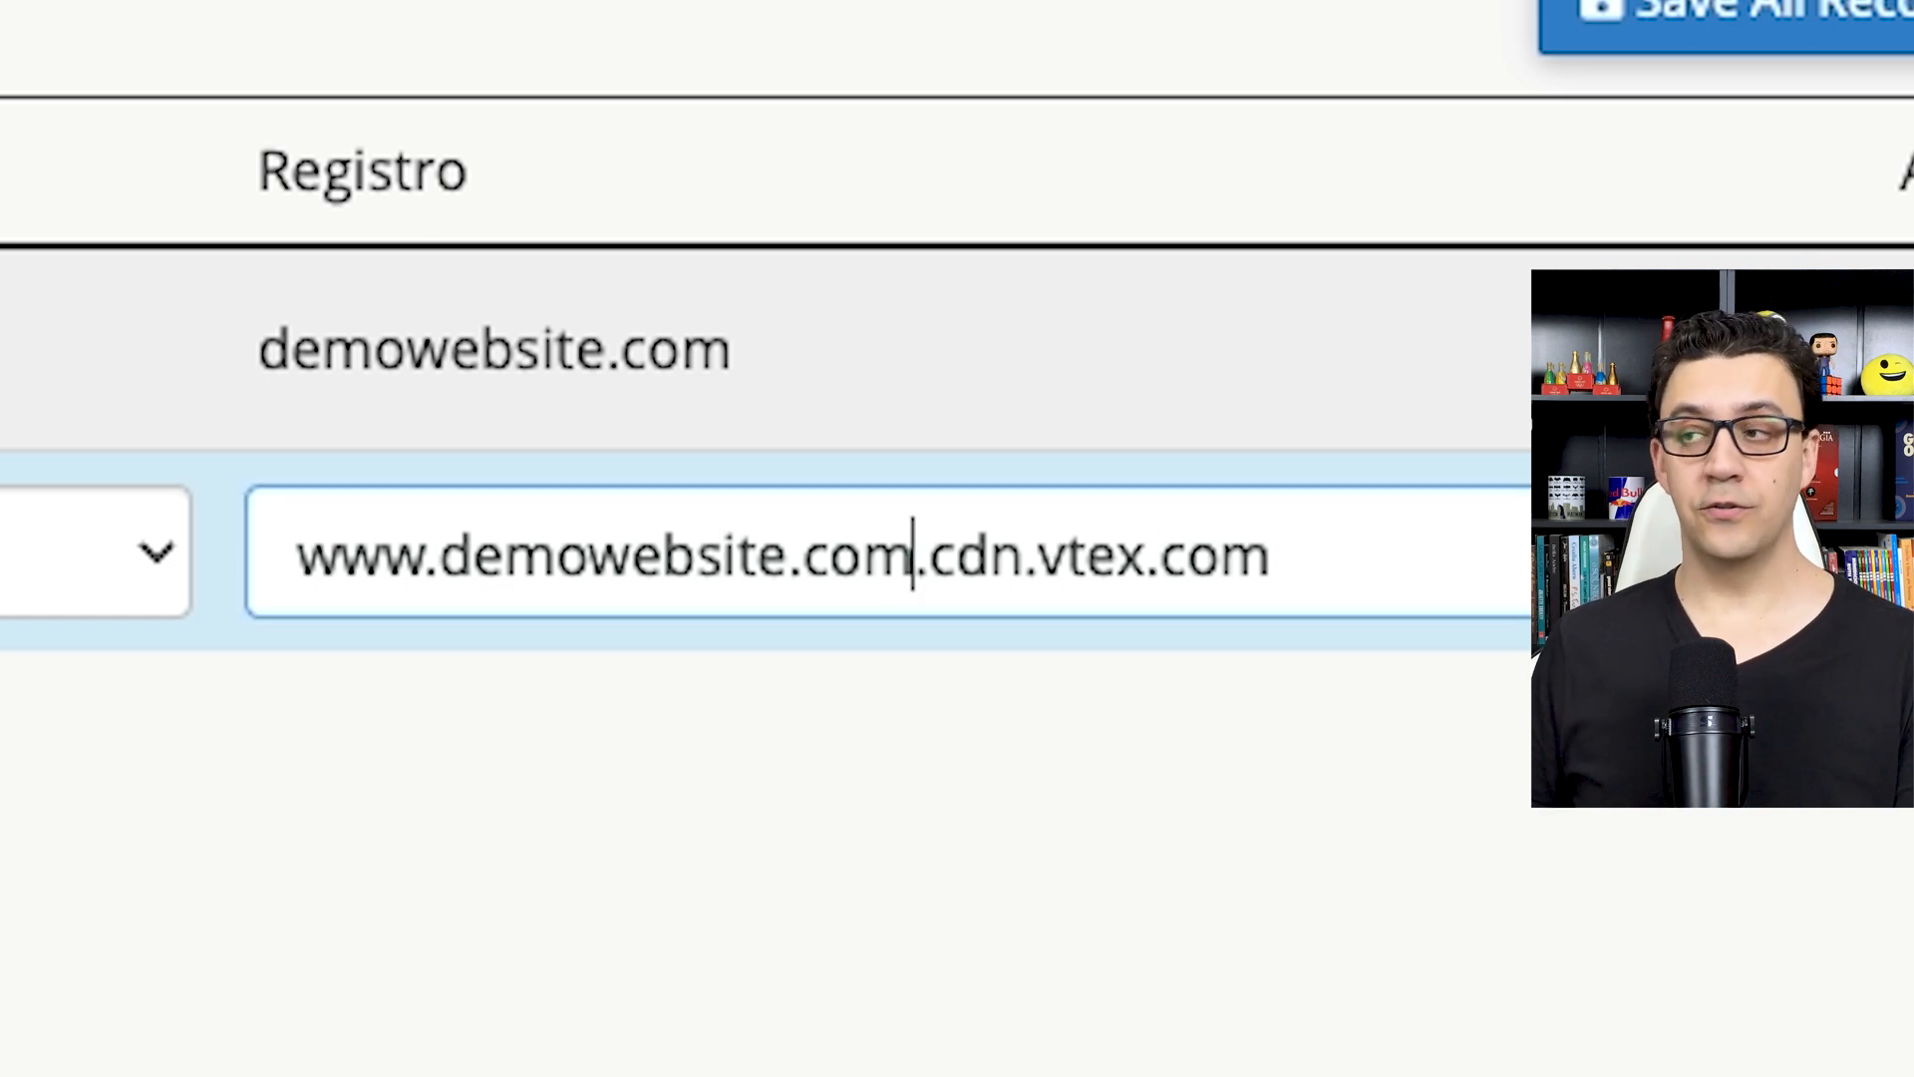
click(1907, 551)
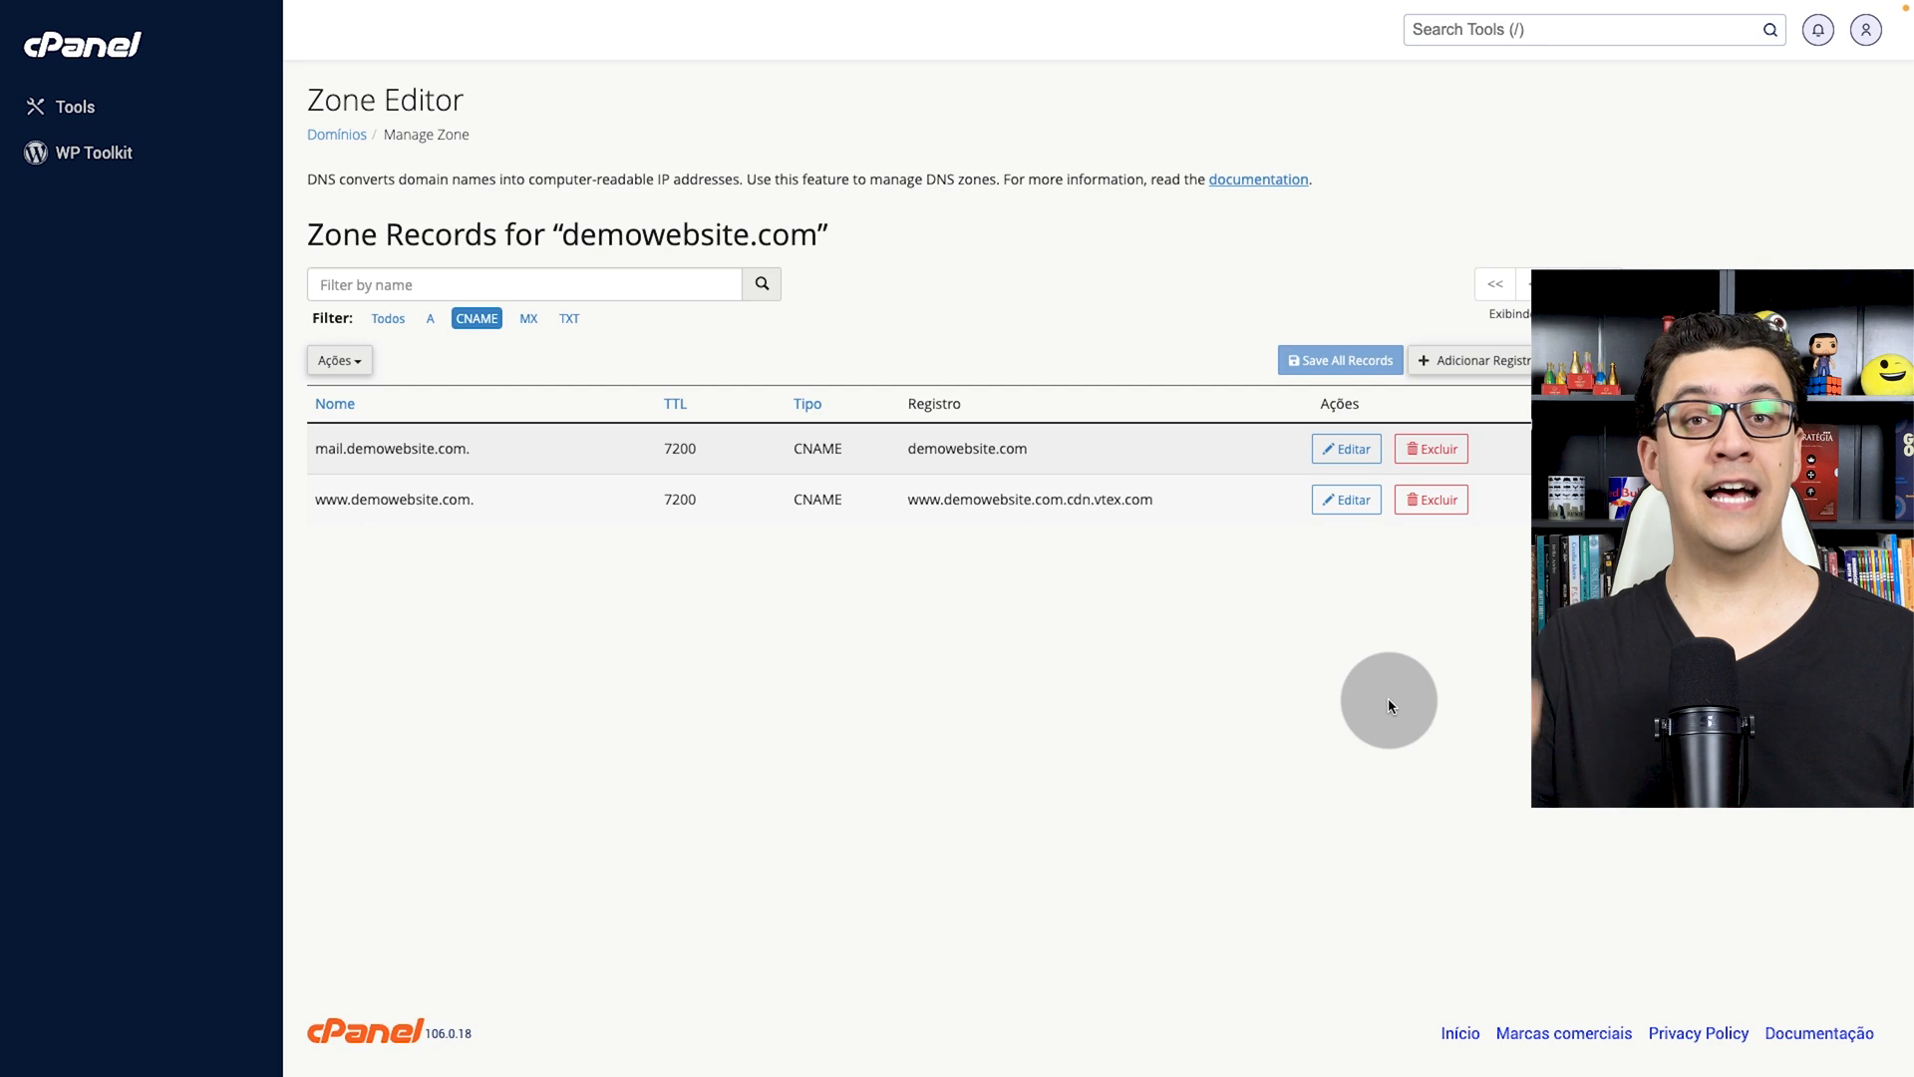
Step: Copy the A record destination 54.232.92.235 from the help article and switch to Cloudflare's DNS records for meusite.com.br
key(ctrl+Tab)
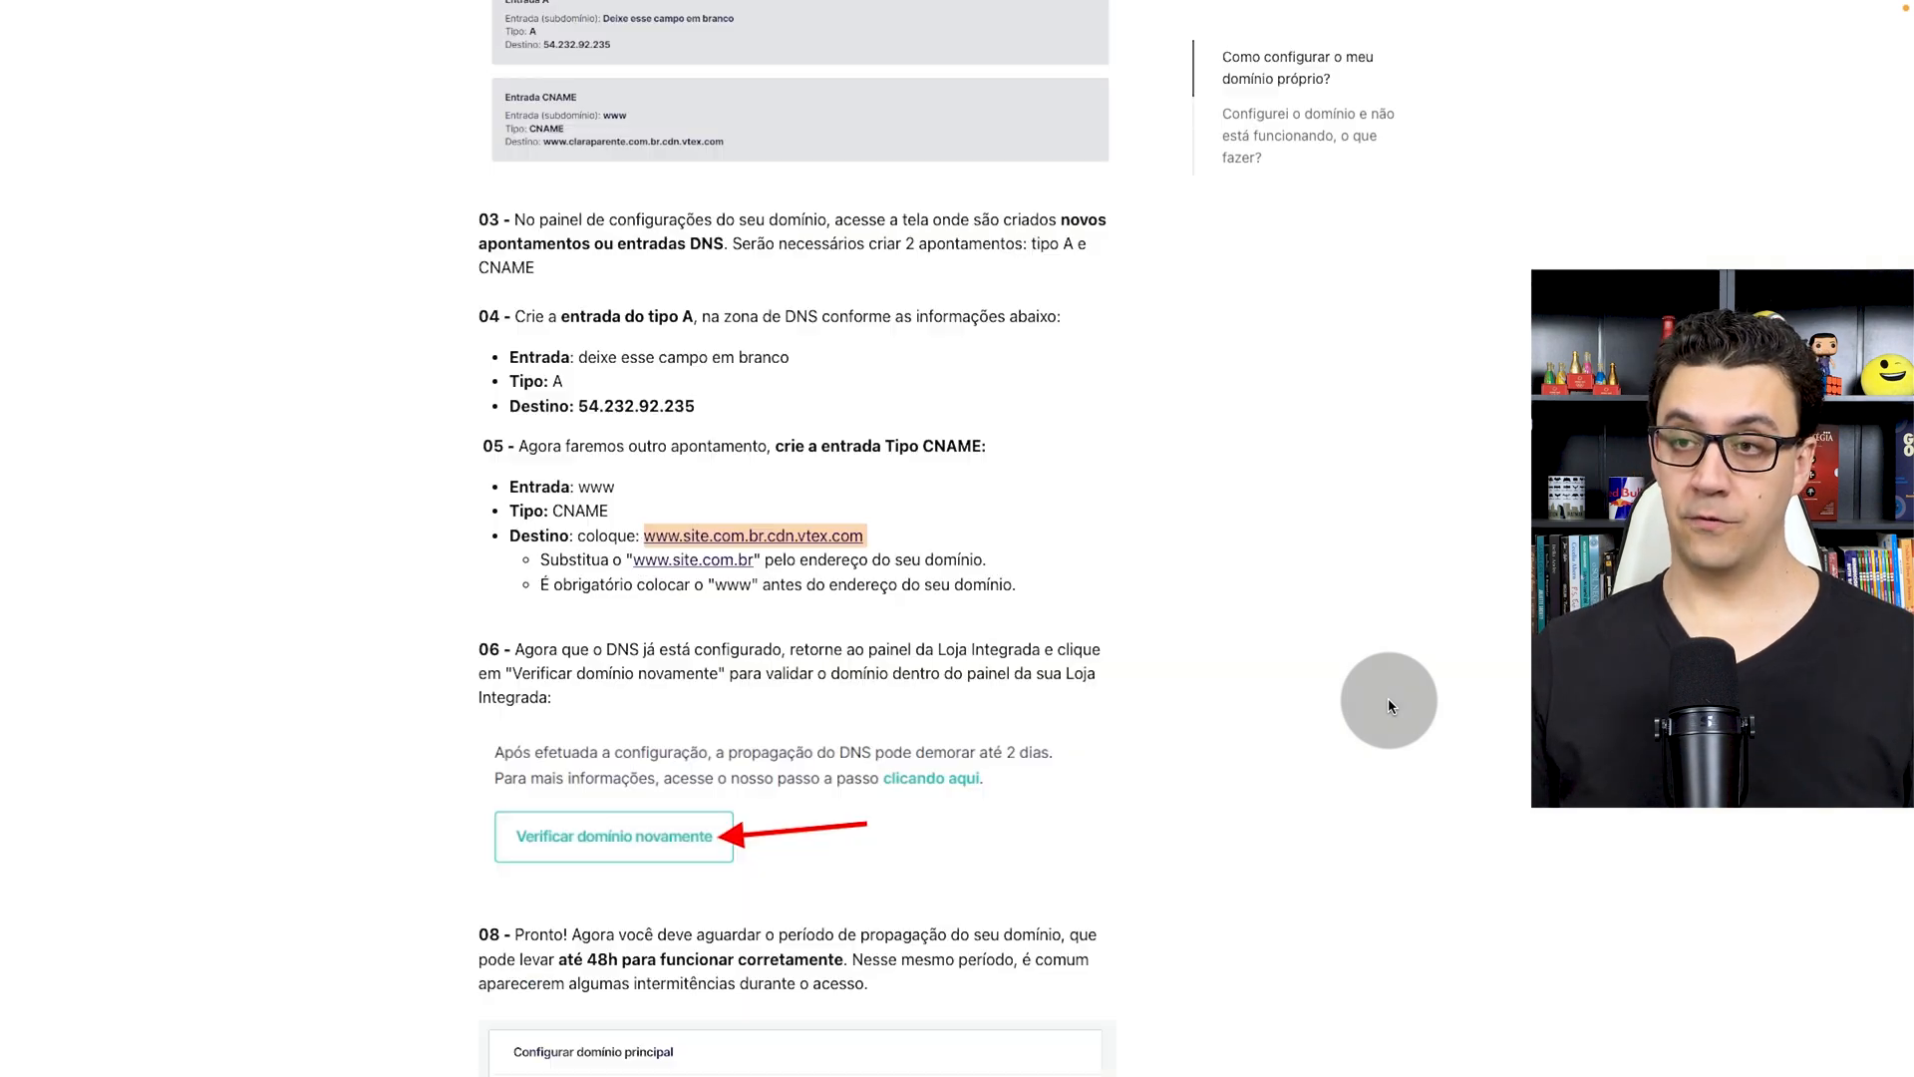
drag(697, 408, 600, 406)
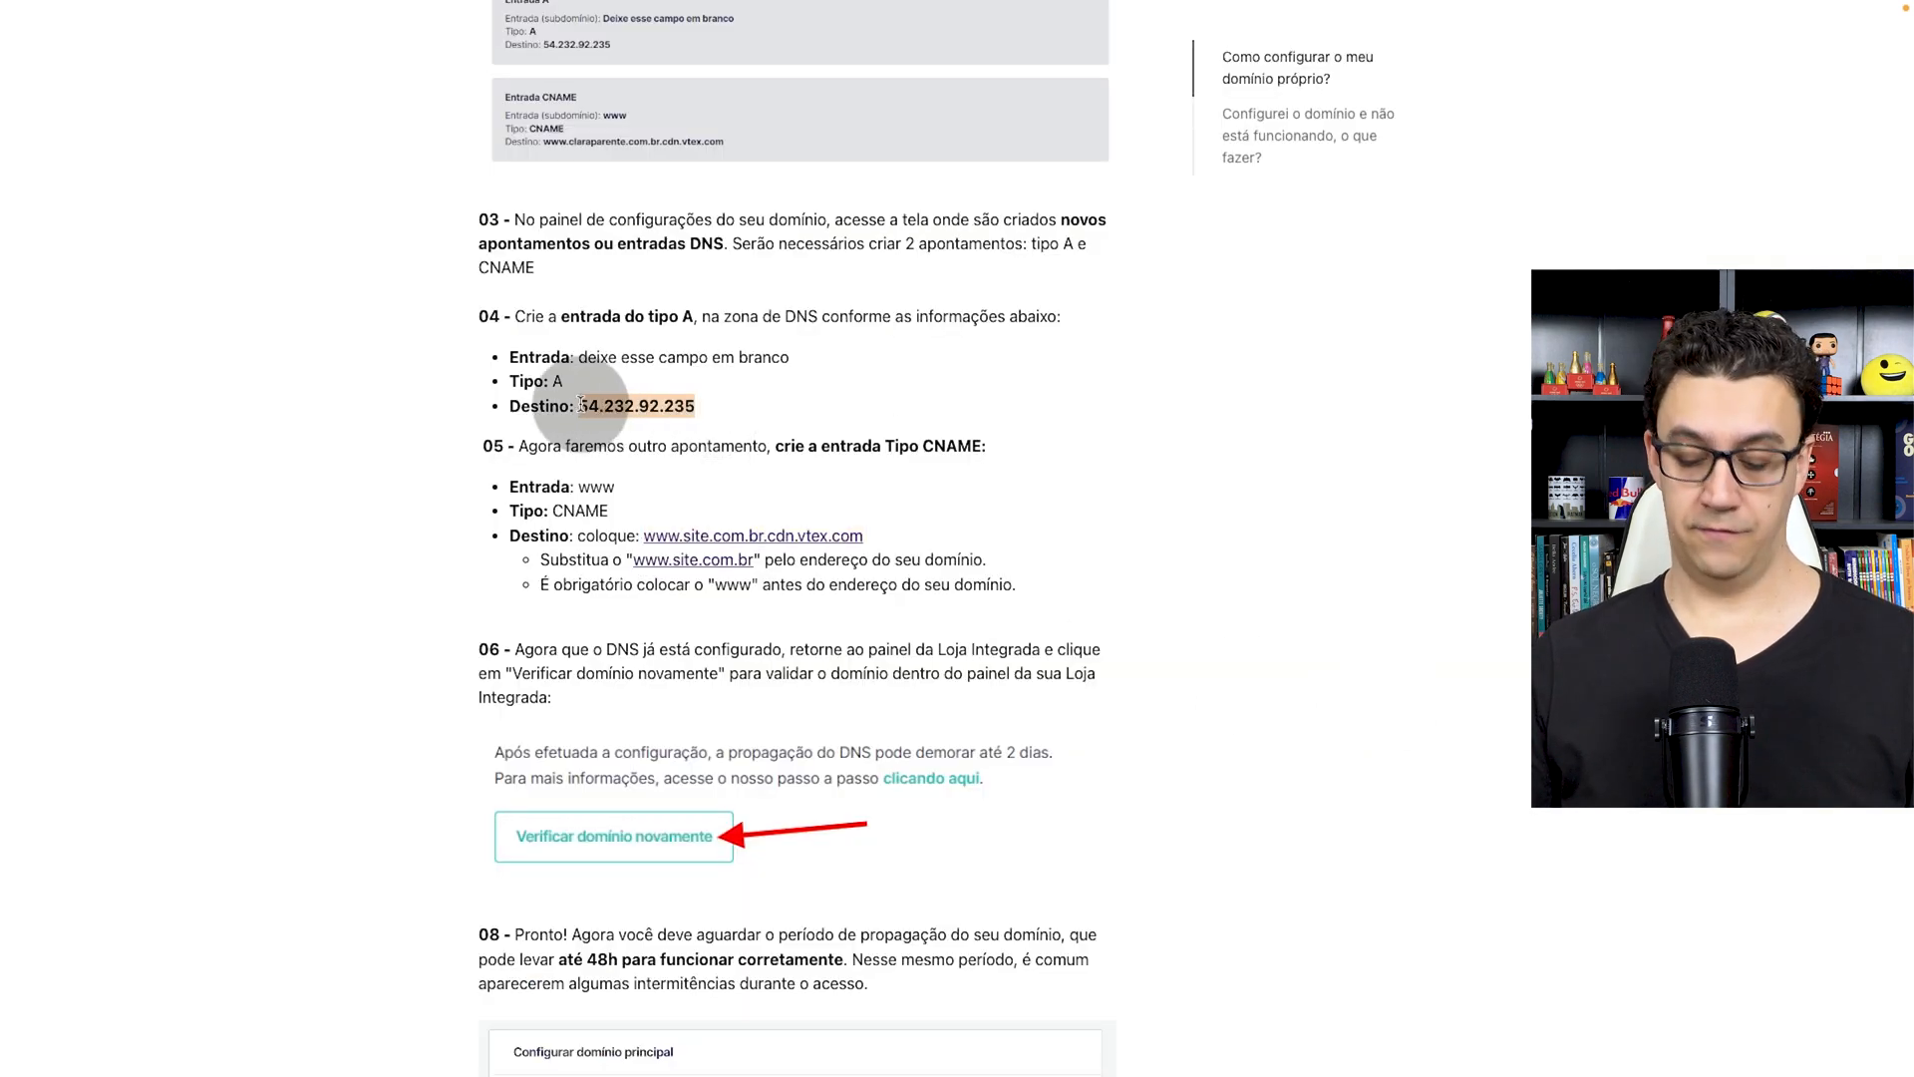
key(ctrl+Tab)
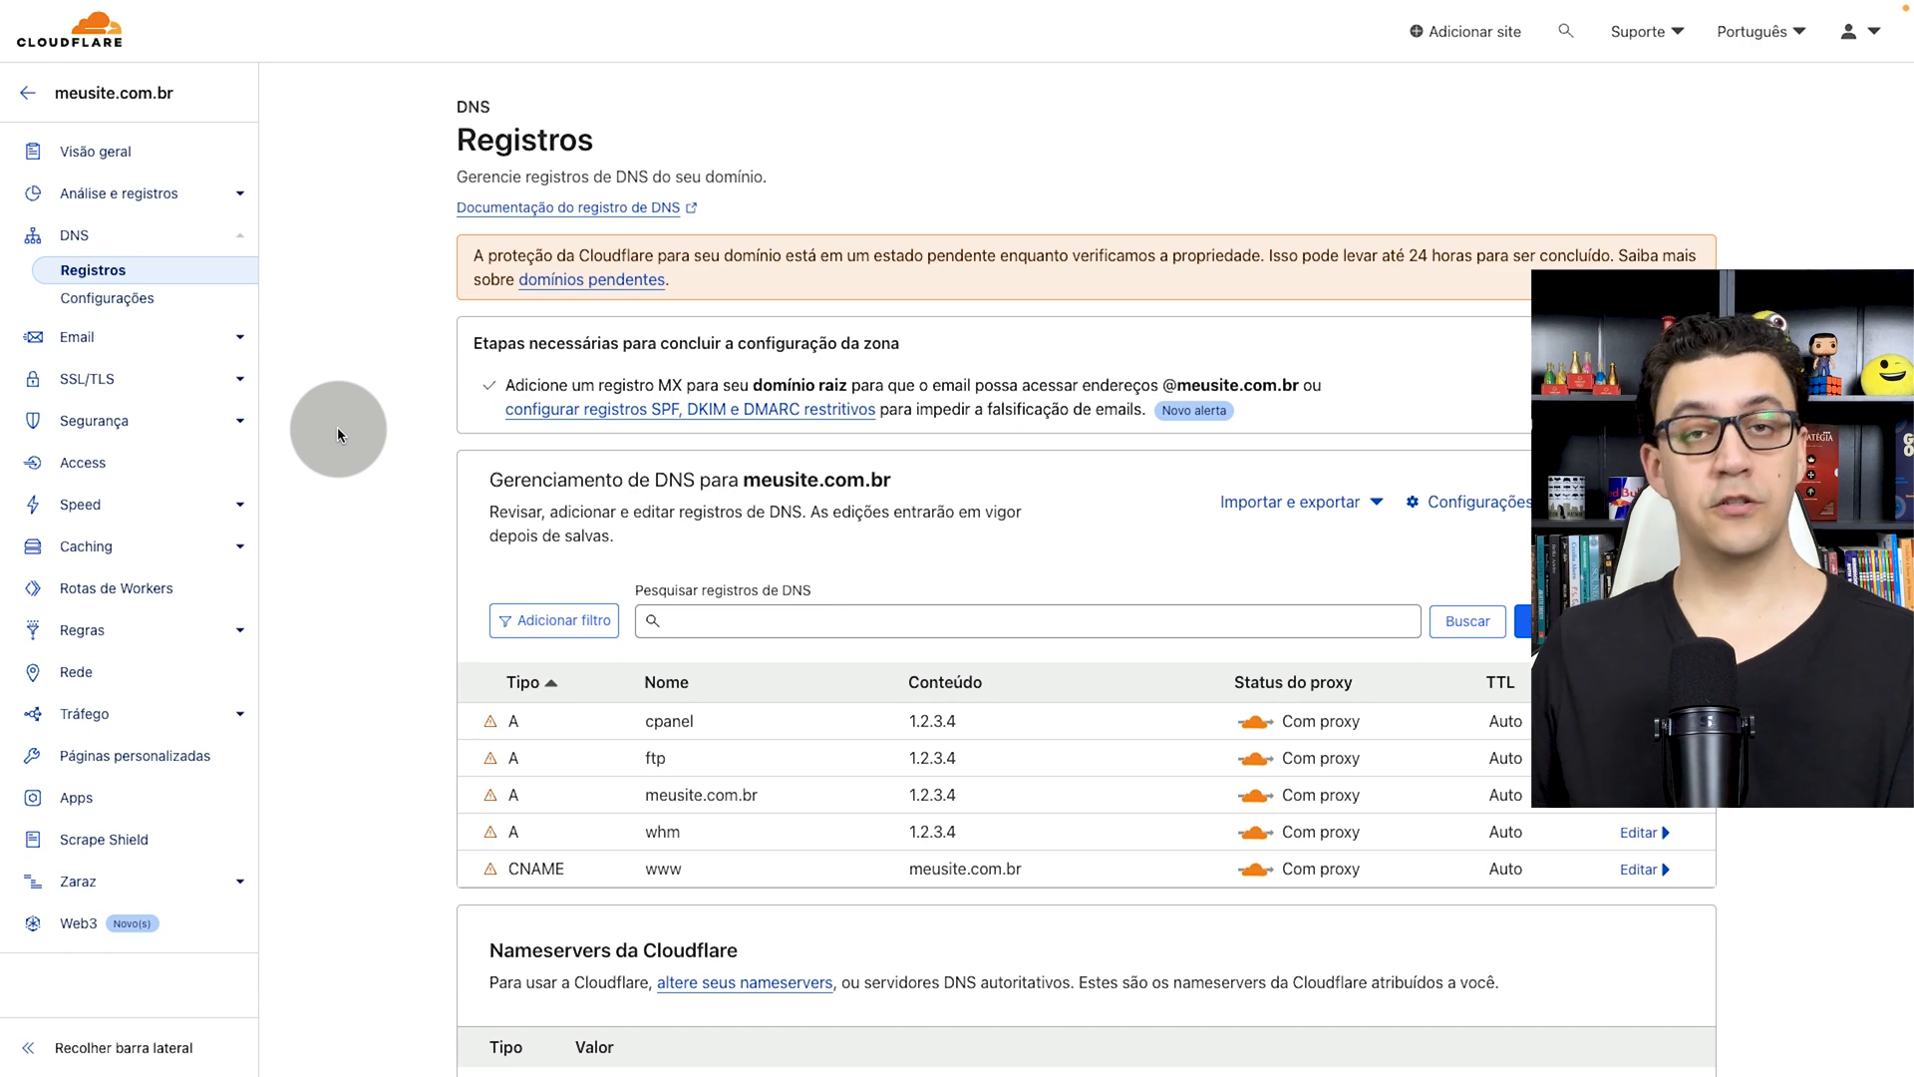
Step: Try to save a new A record pointing to 54.232.92.235 with the proxy disabled and the name left blank
click(1556, 620)
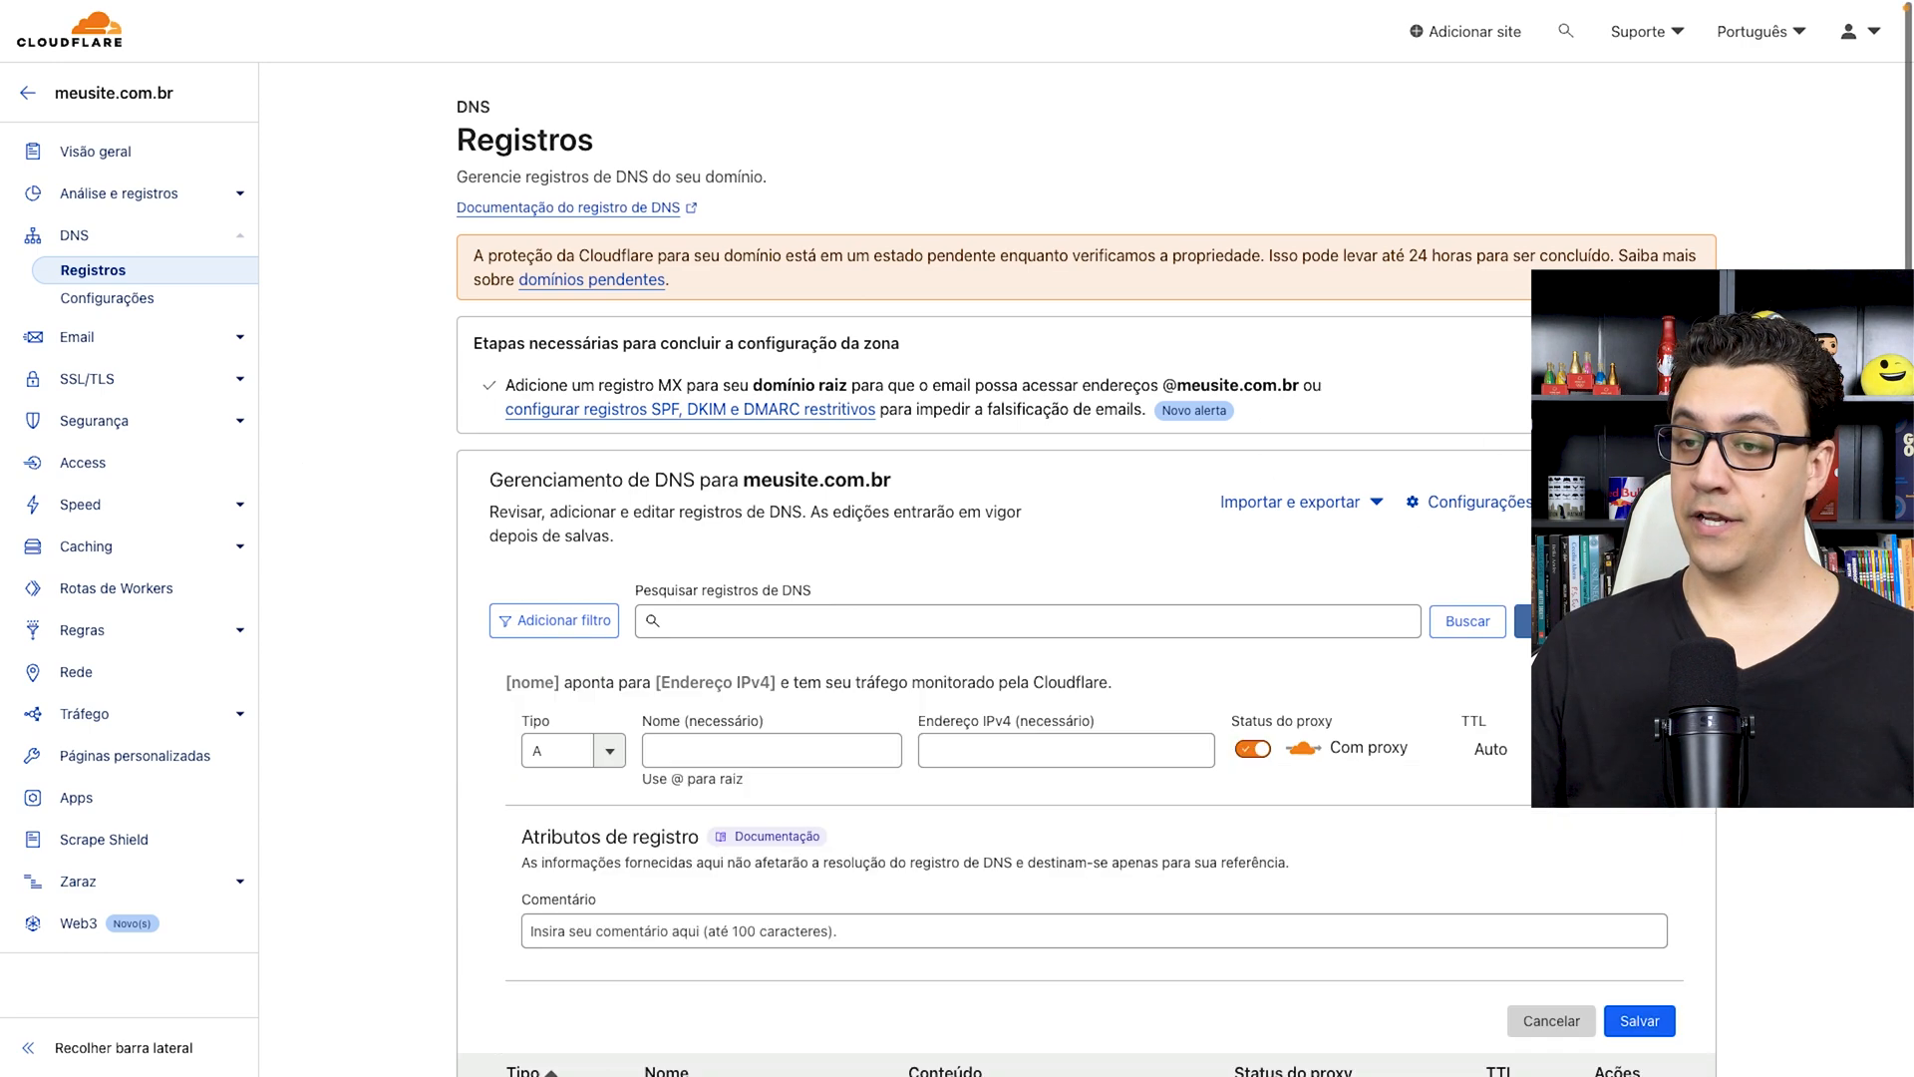
scroll(818, 686, down, 2)
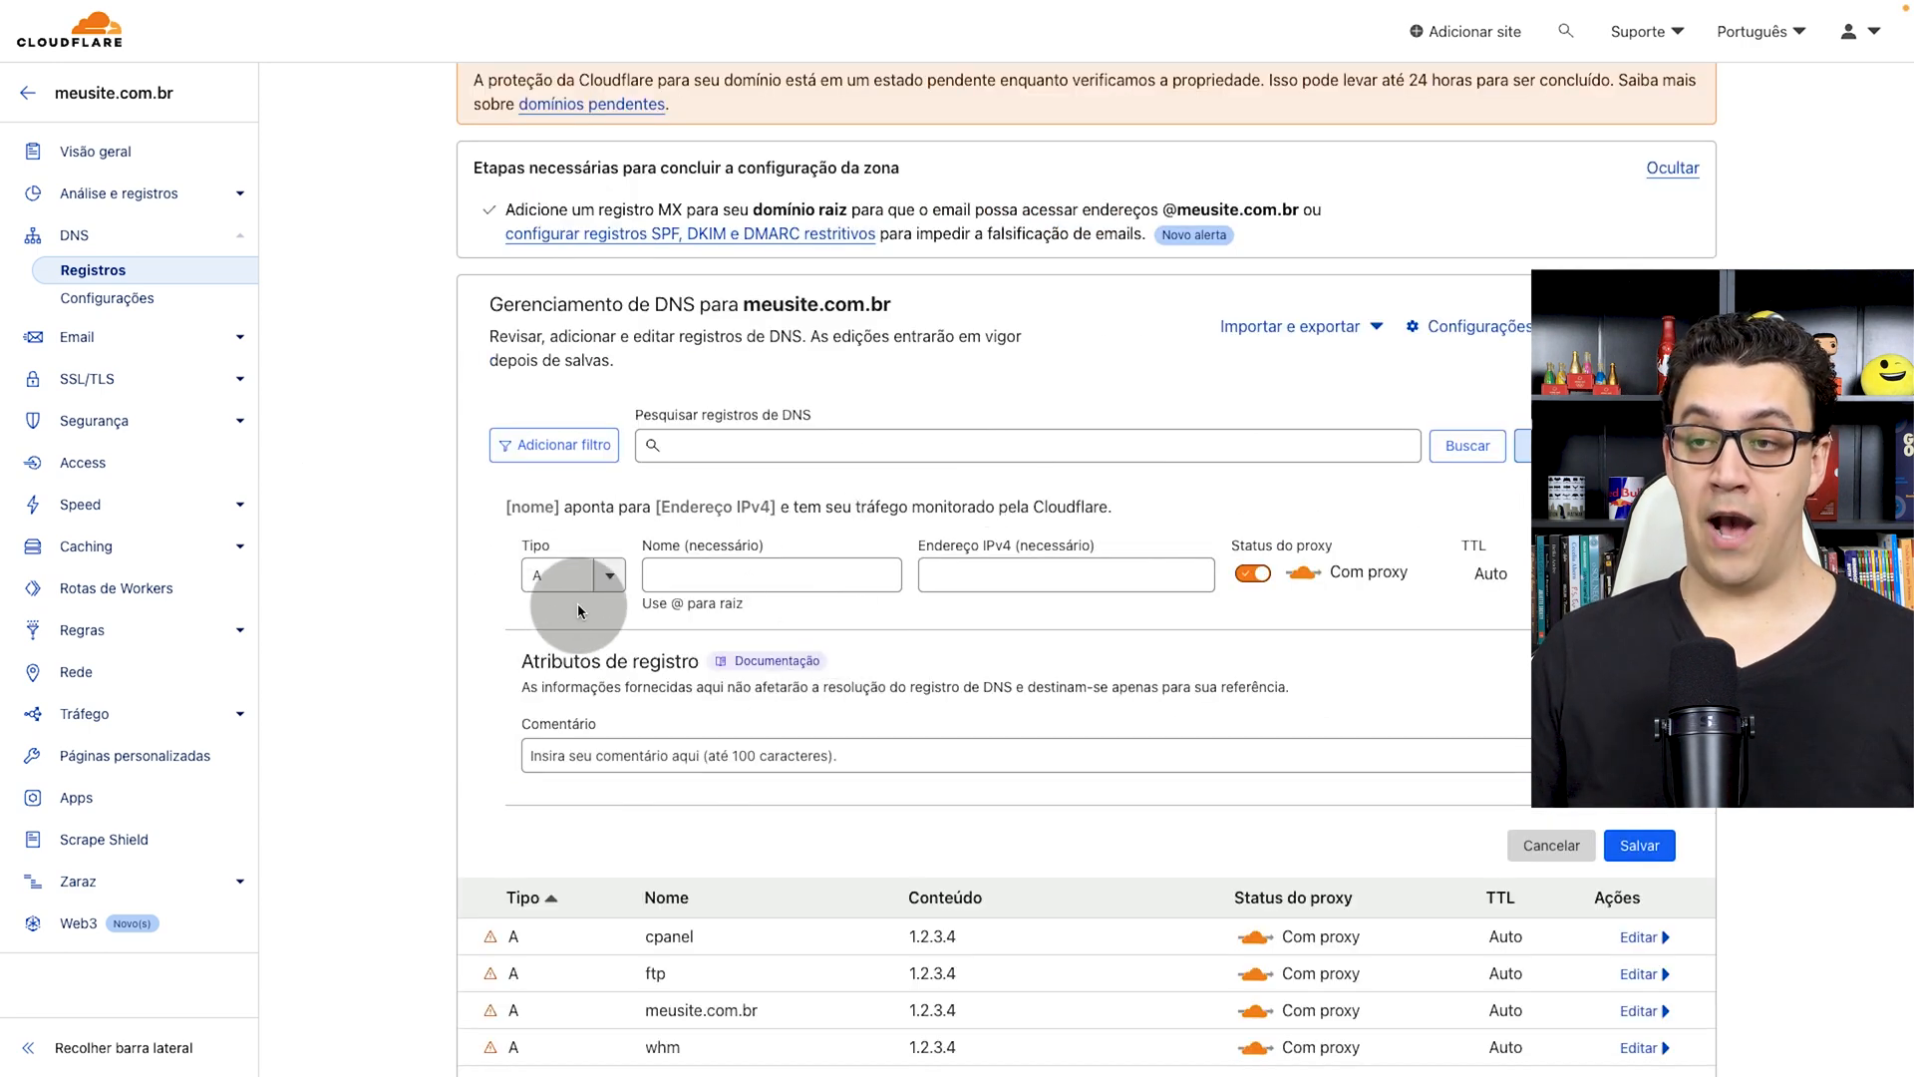
click(748, 572)
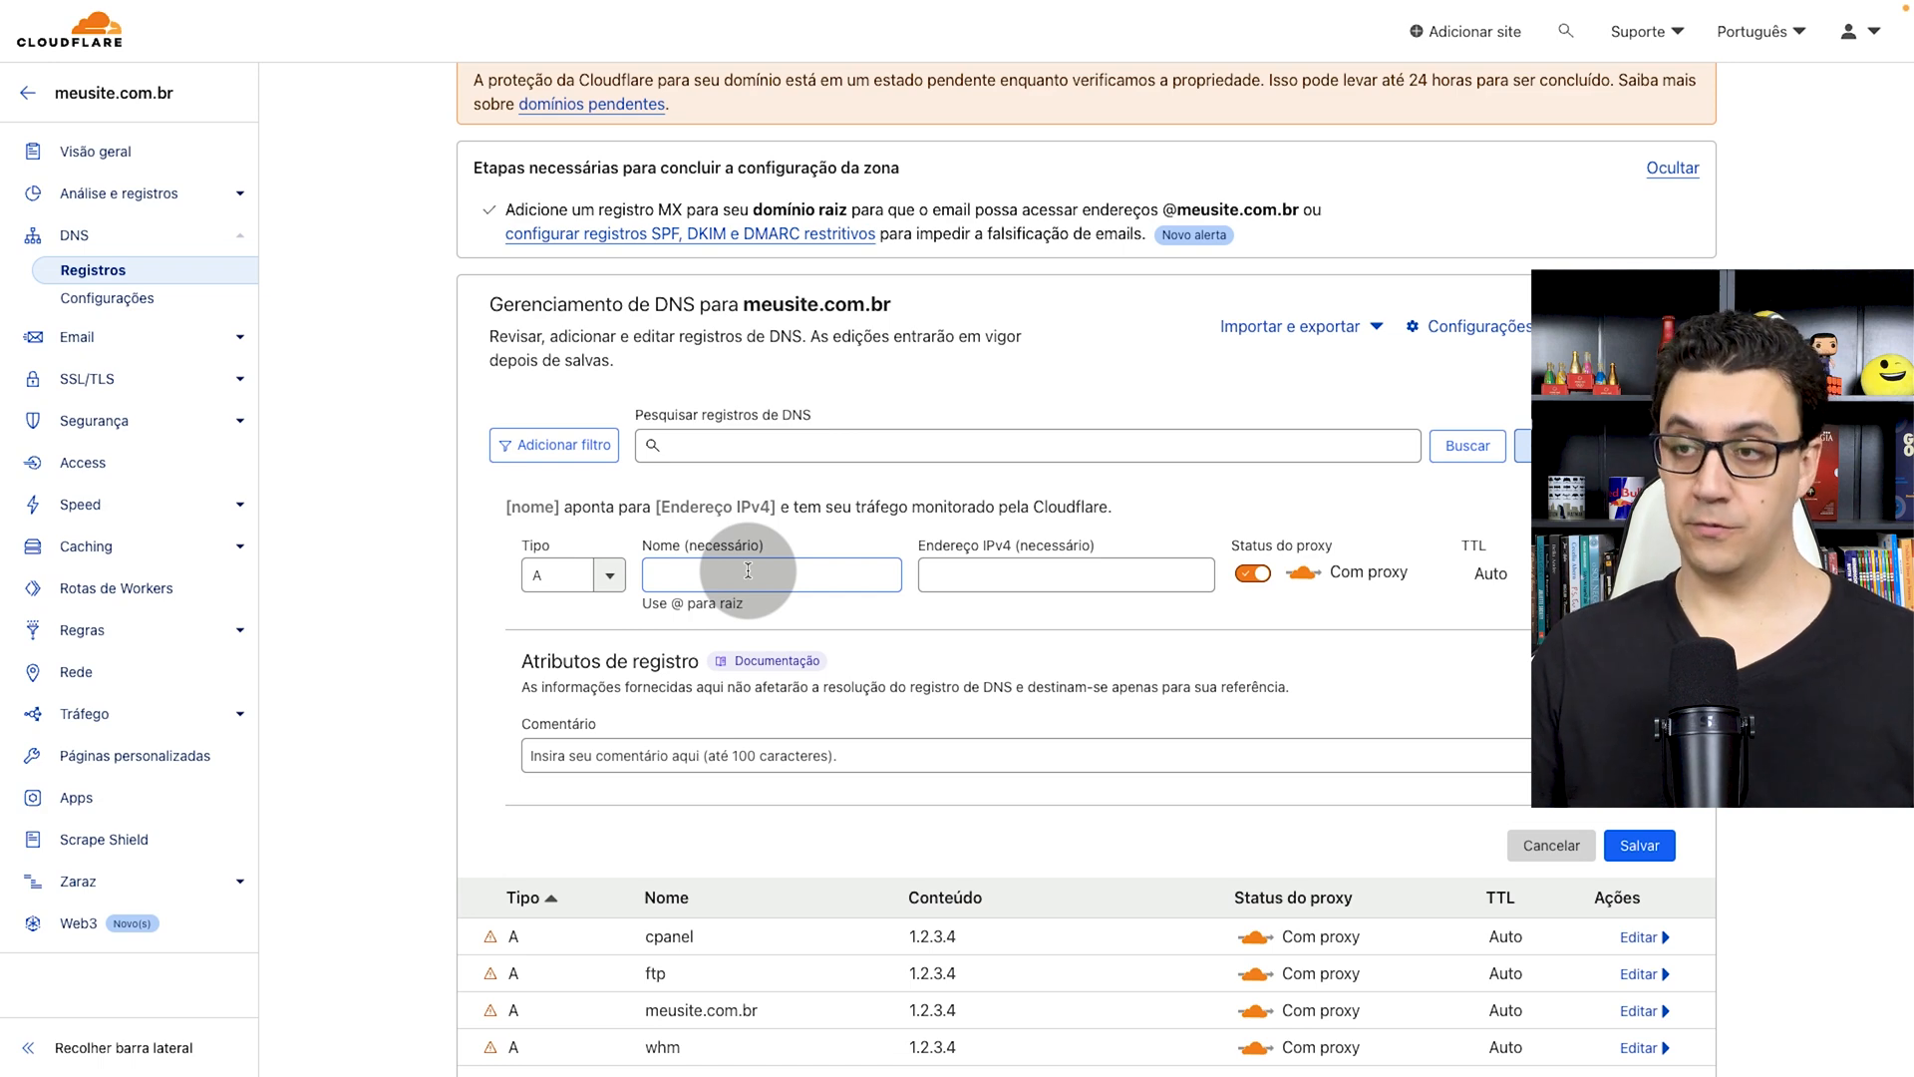
click(987, 582)
text(54.232.92.235)
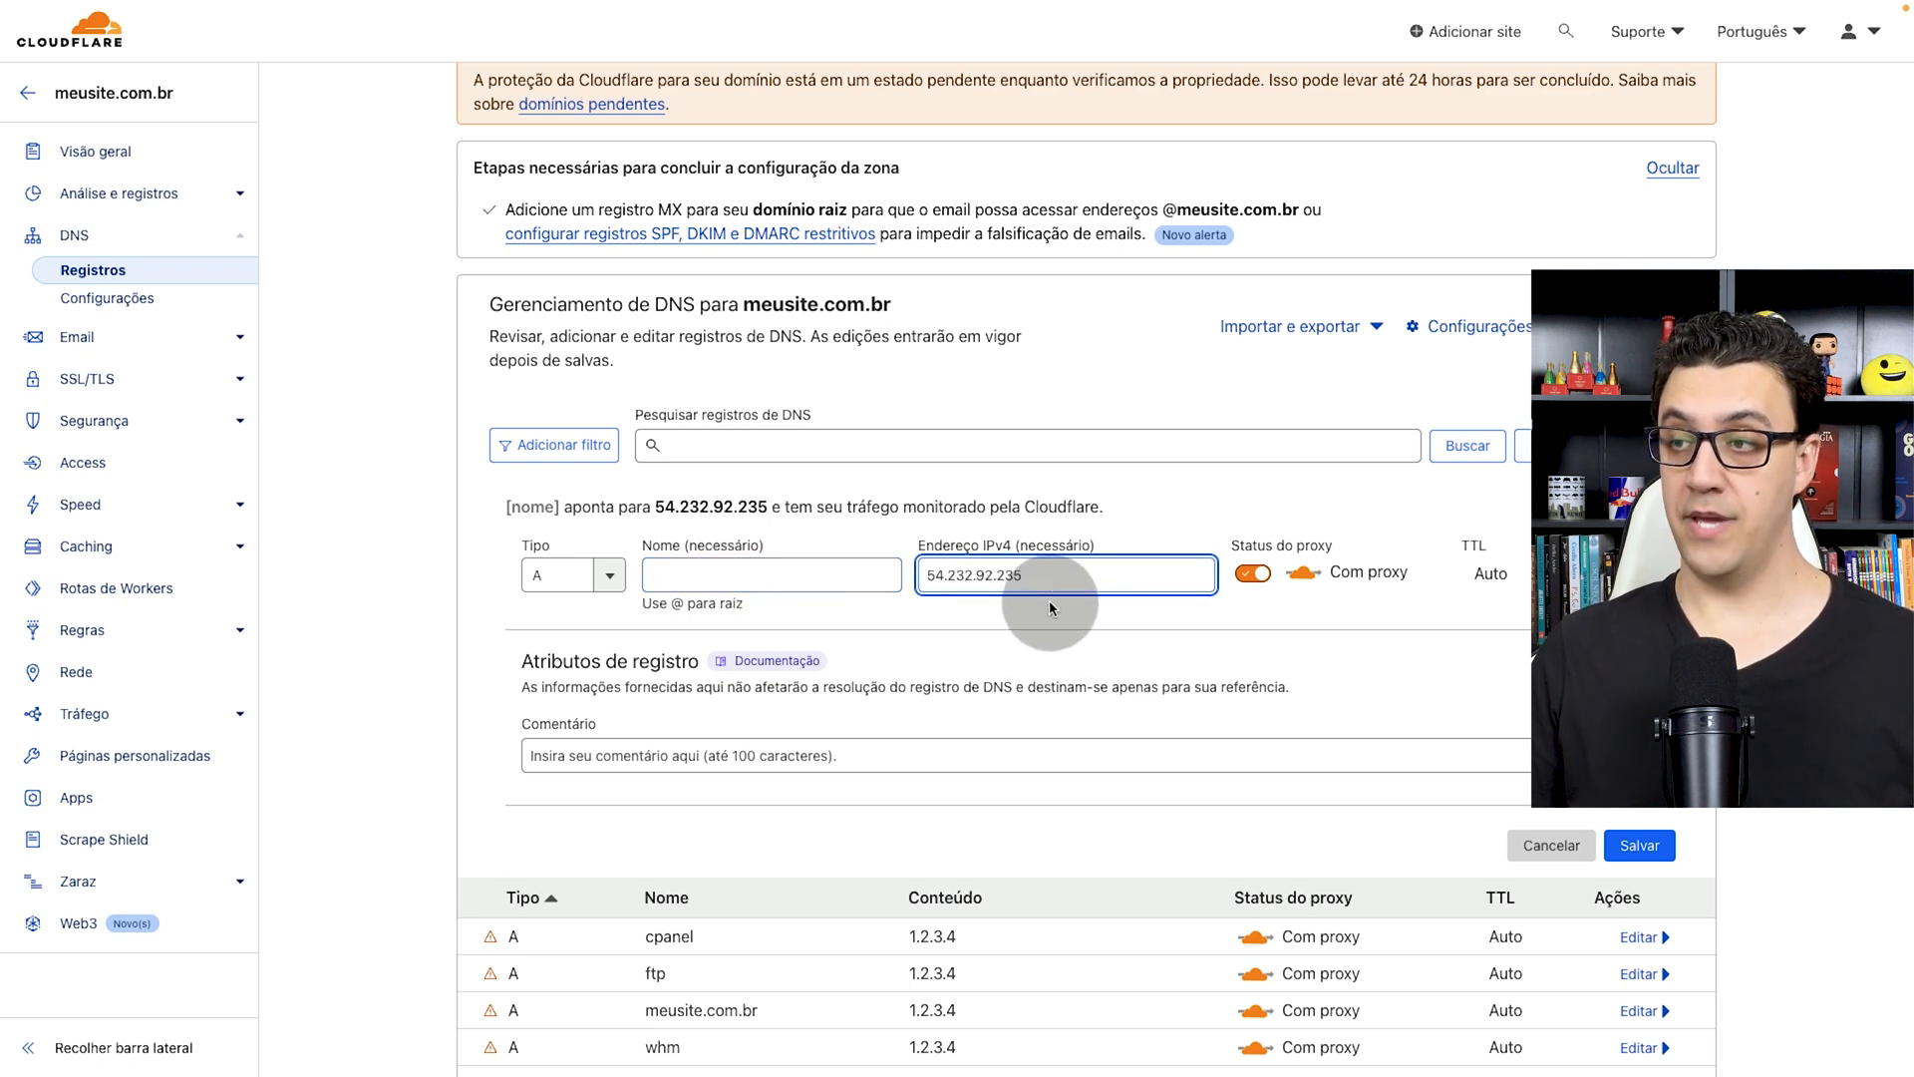
click(1252, 574)
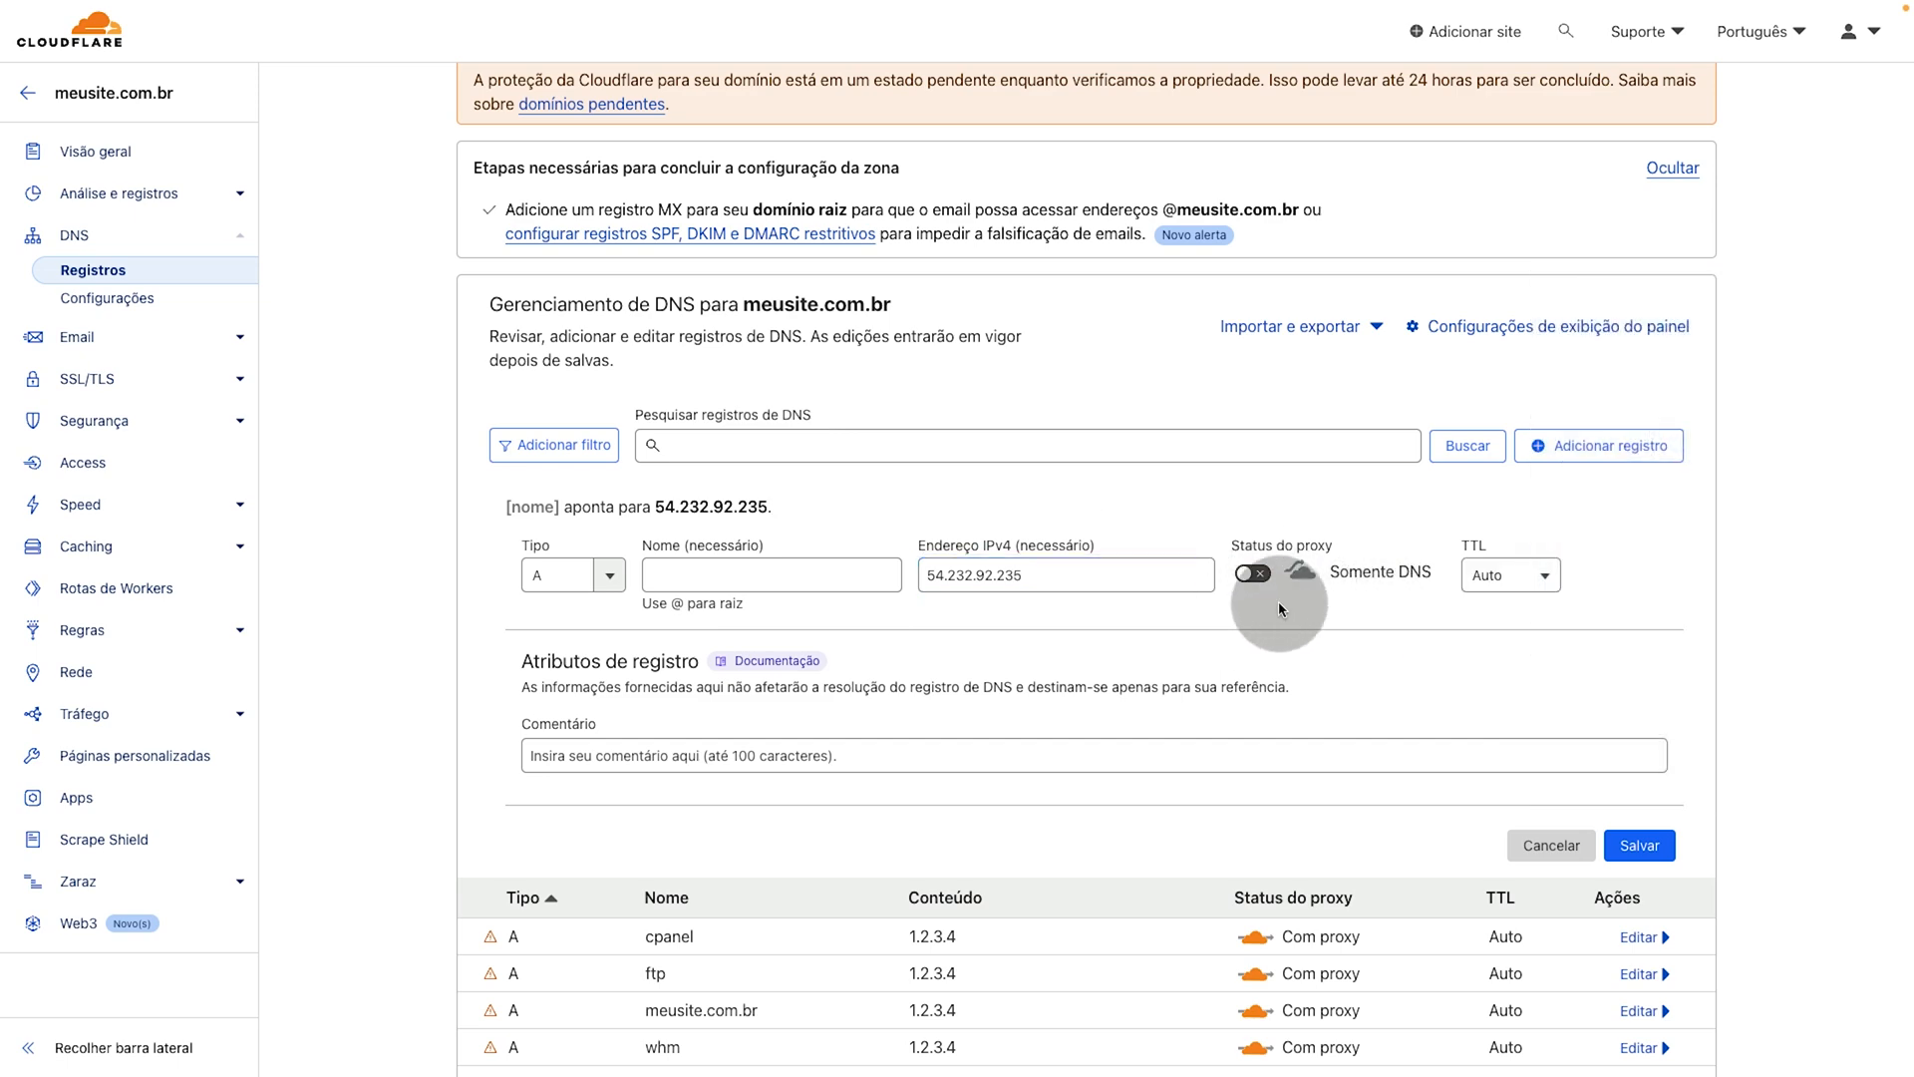
click(1645, 848)
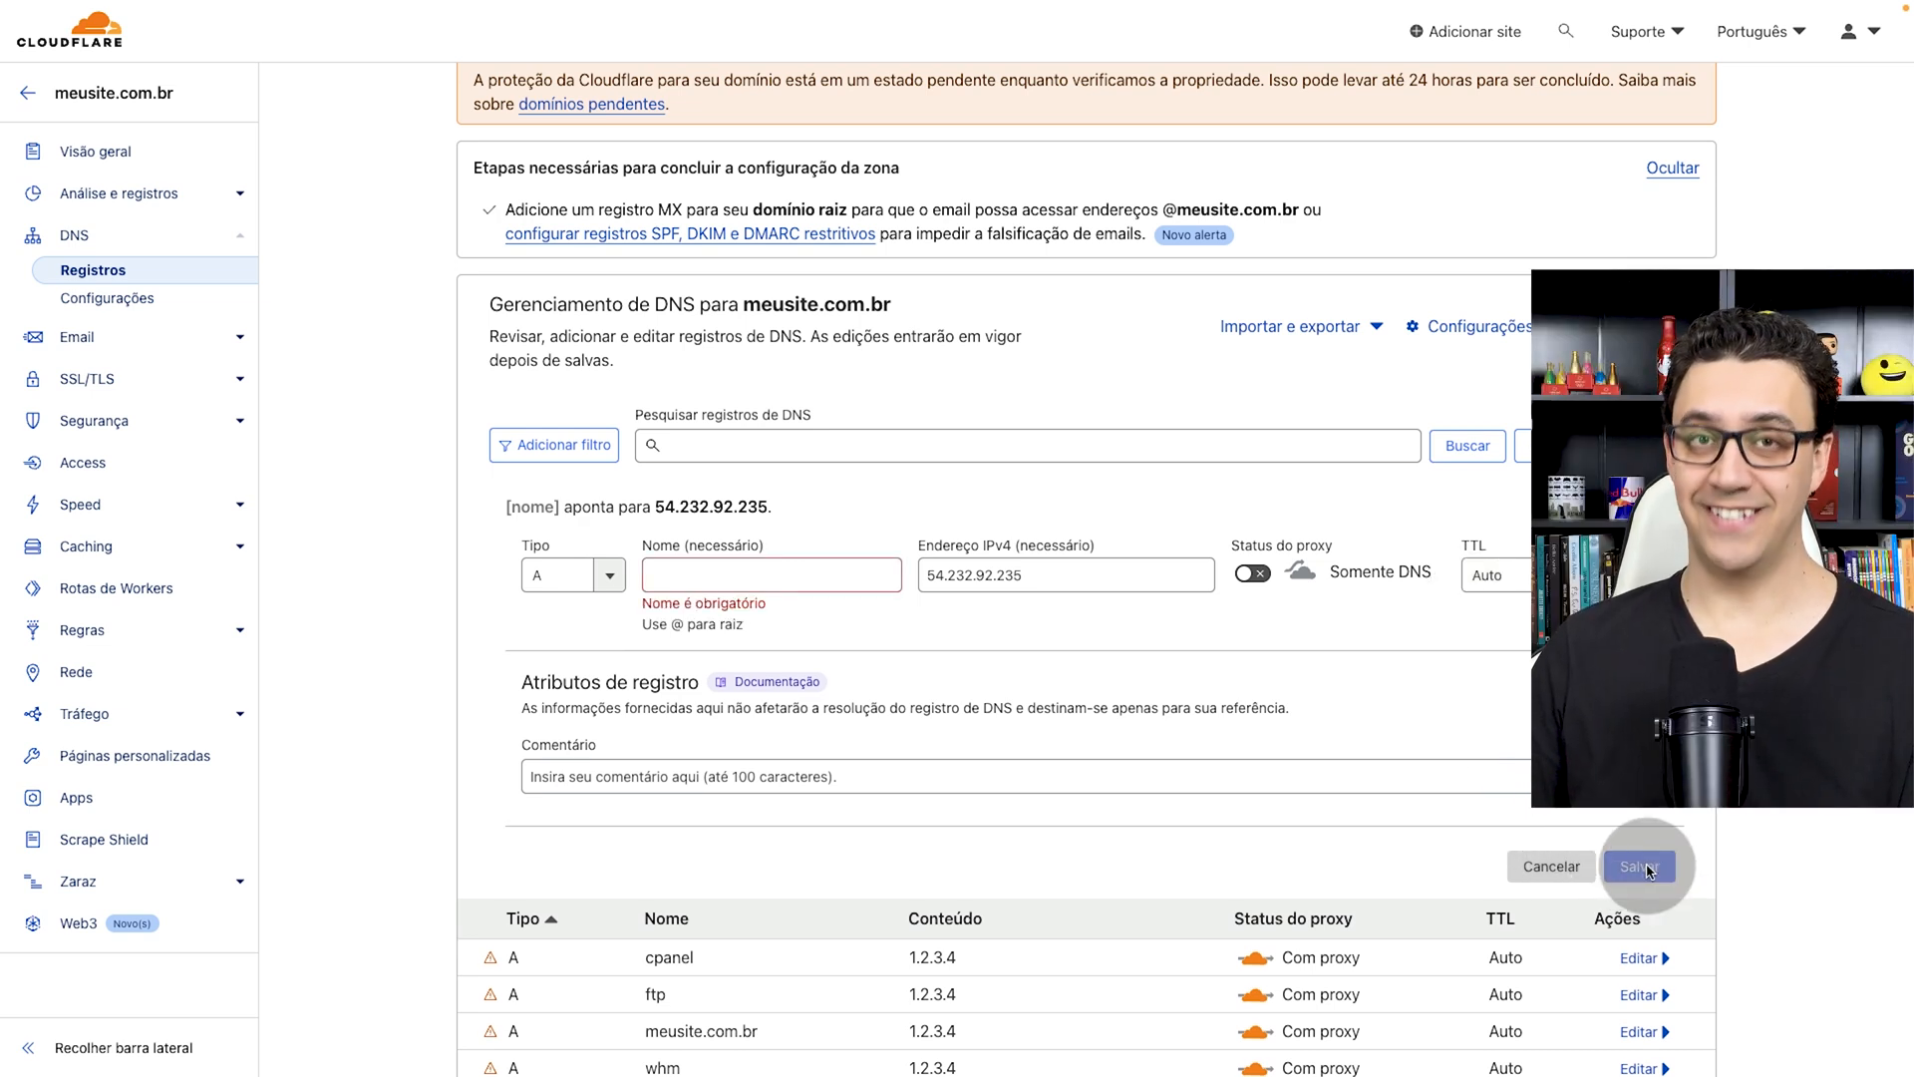
Step: Enter @ as the name of the new A record
click(1195, 783)
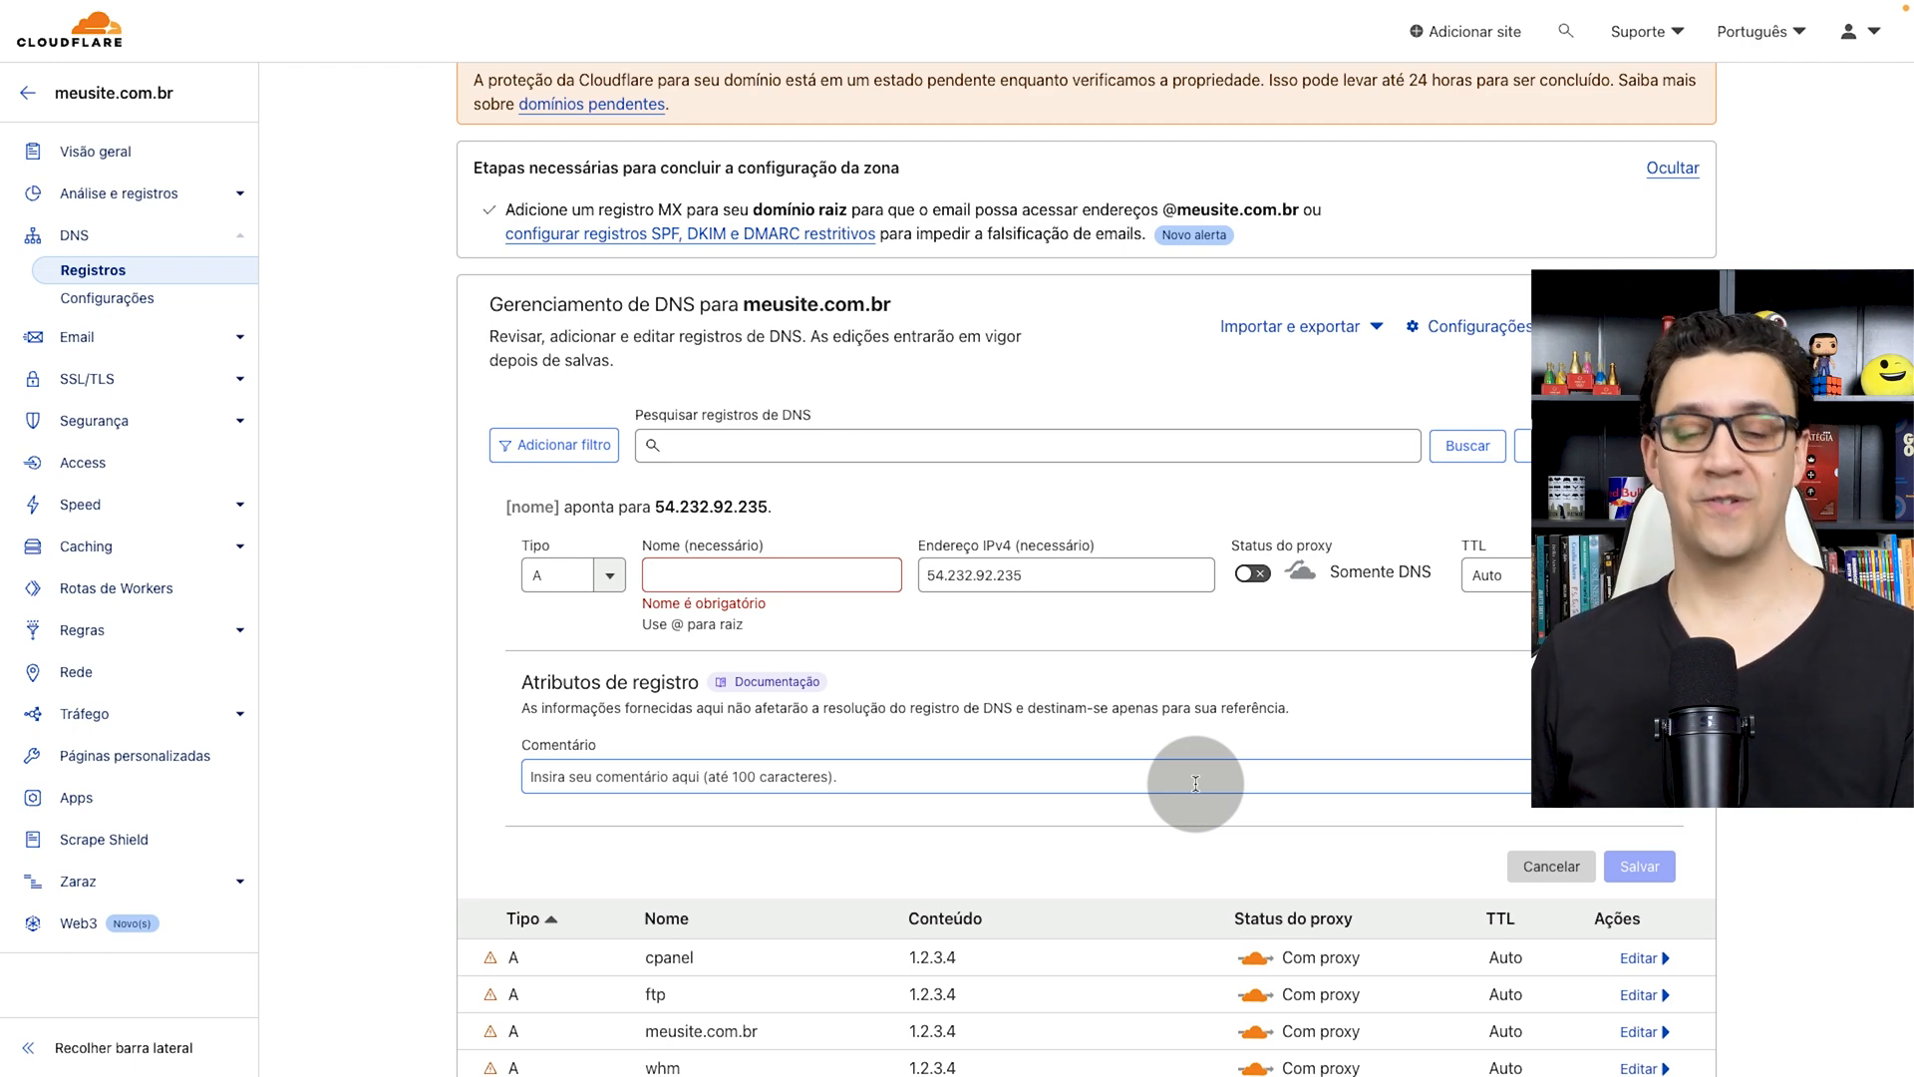
click(768, 586)
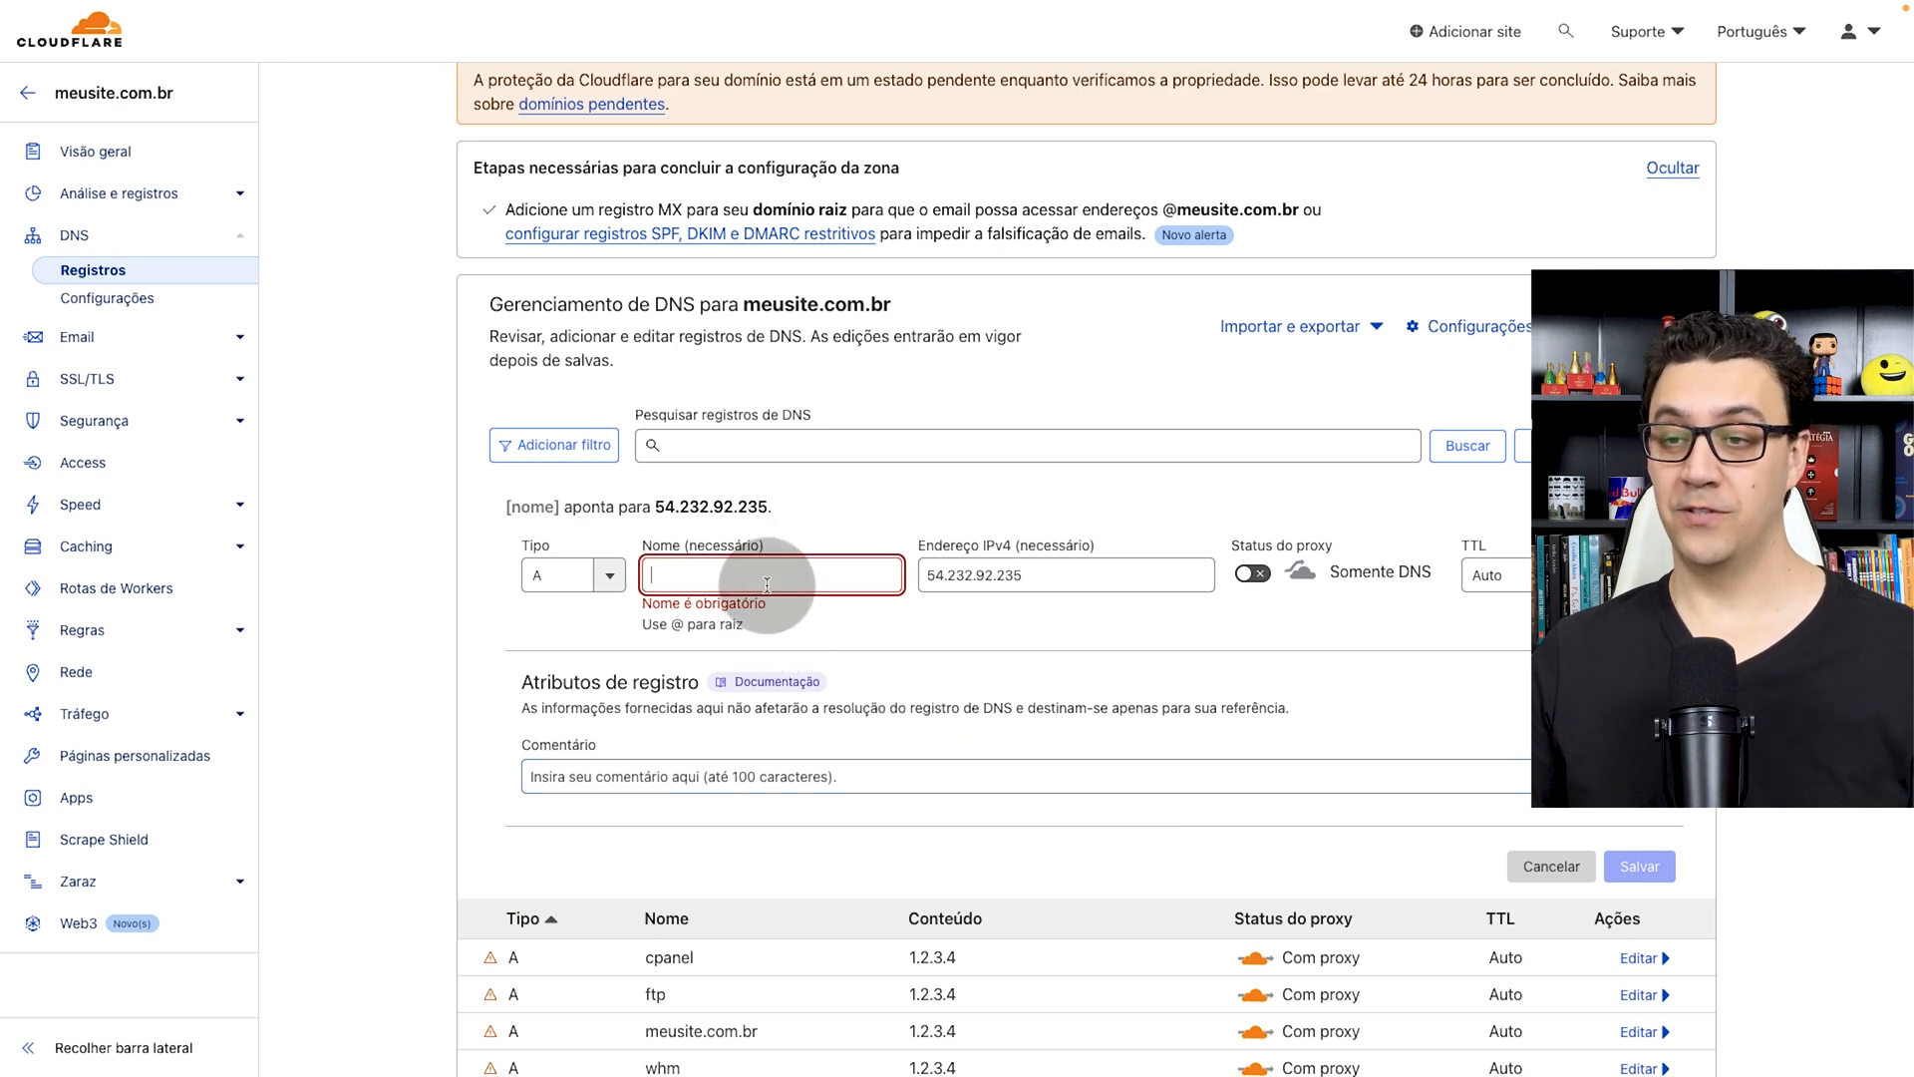
text(@)
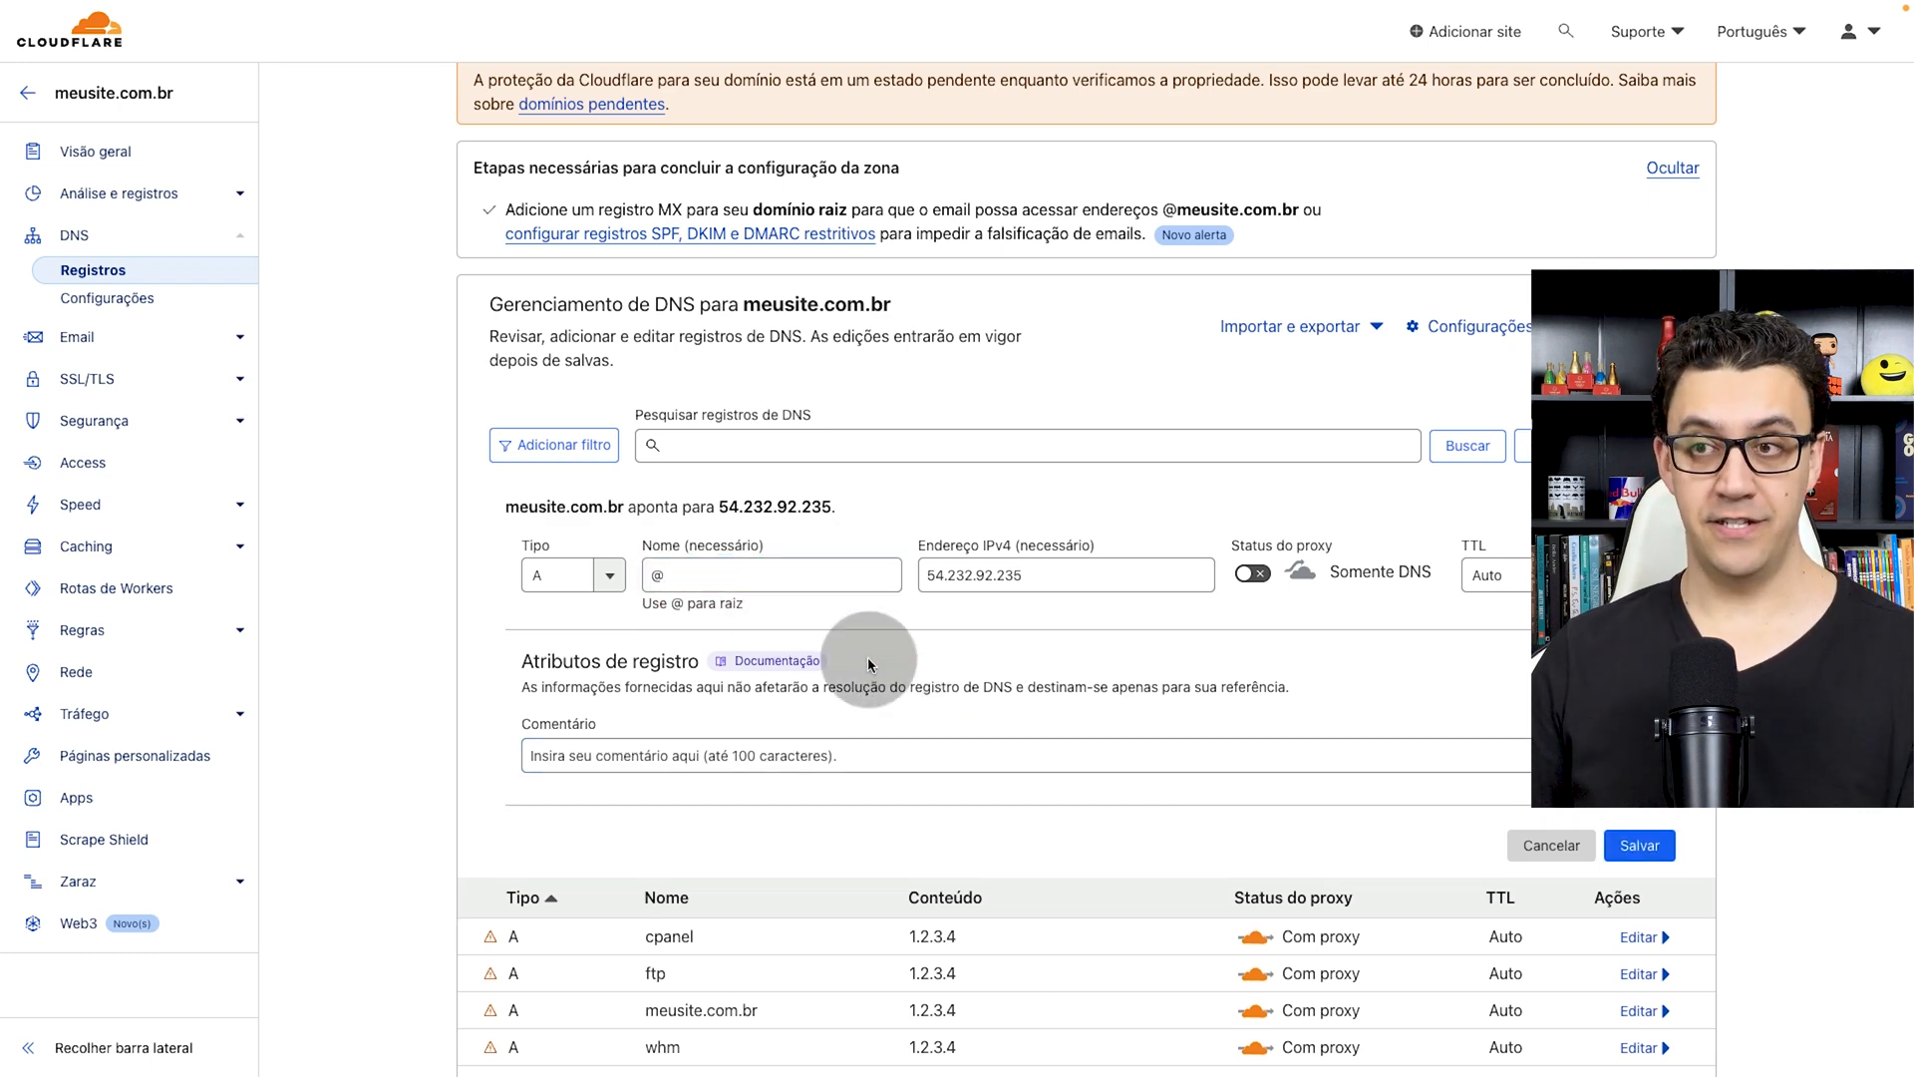
click(528, 530)
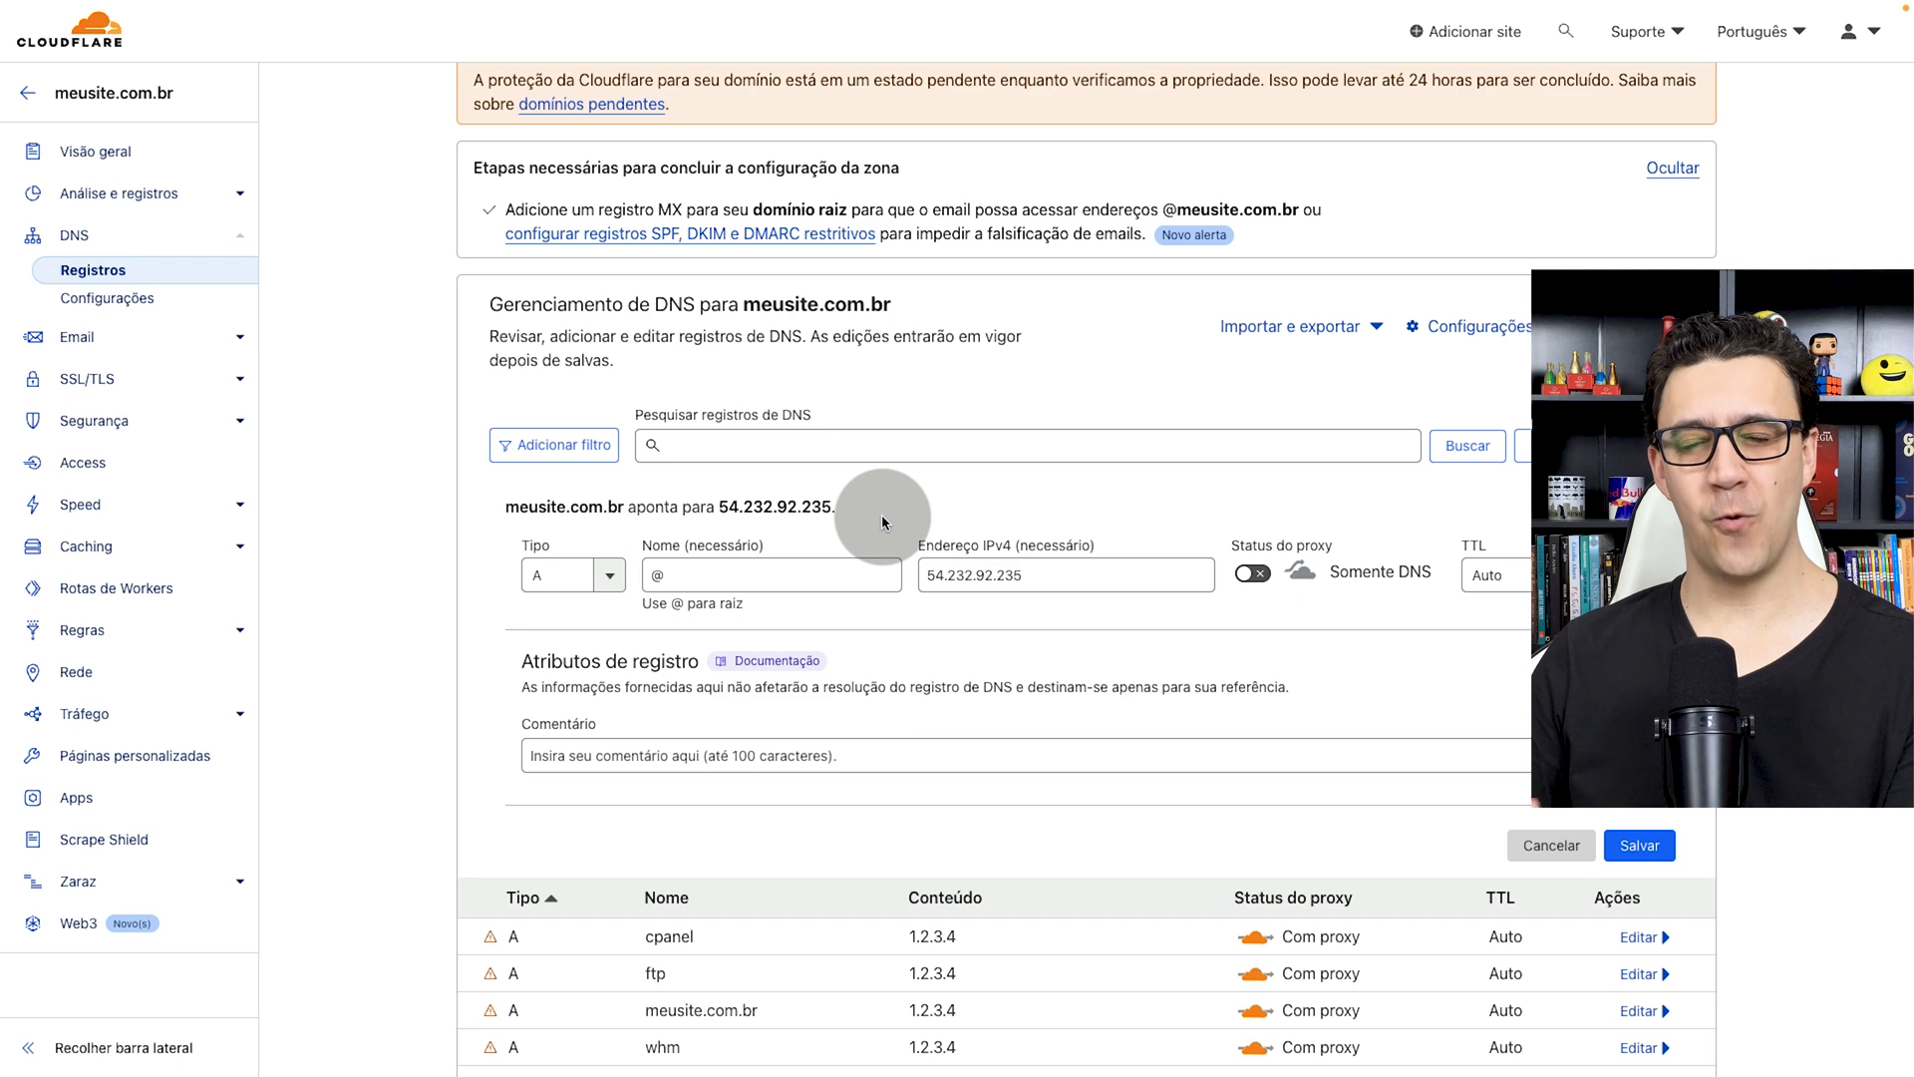
Step: Change the existing meusite.com.br A record's IPv4 address to 54.232.92.235, set it to DNS only, and save it
scroll(877, 515, down, 4)
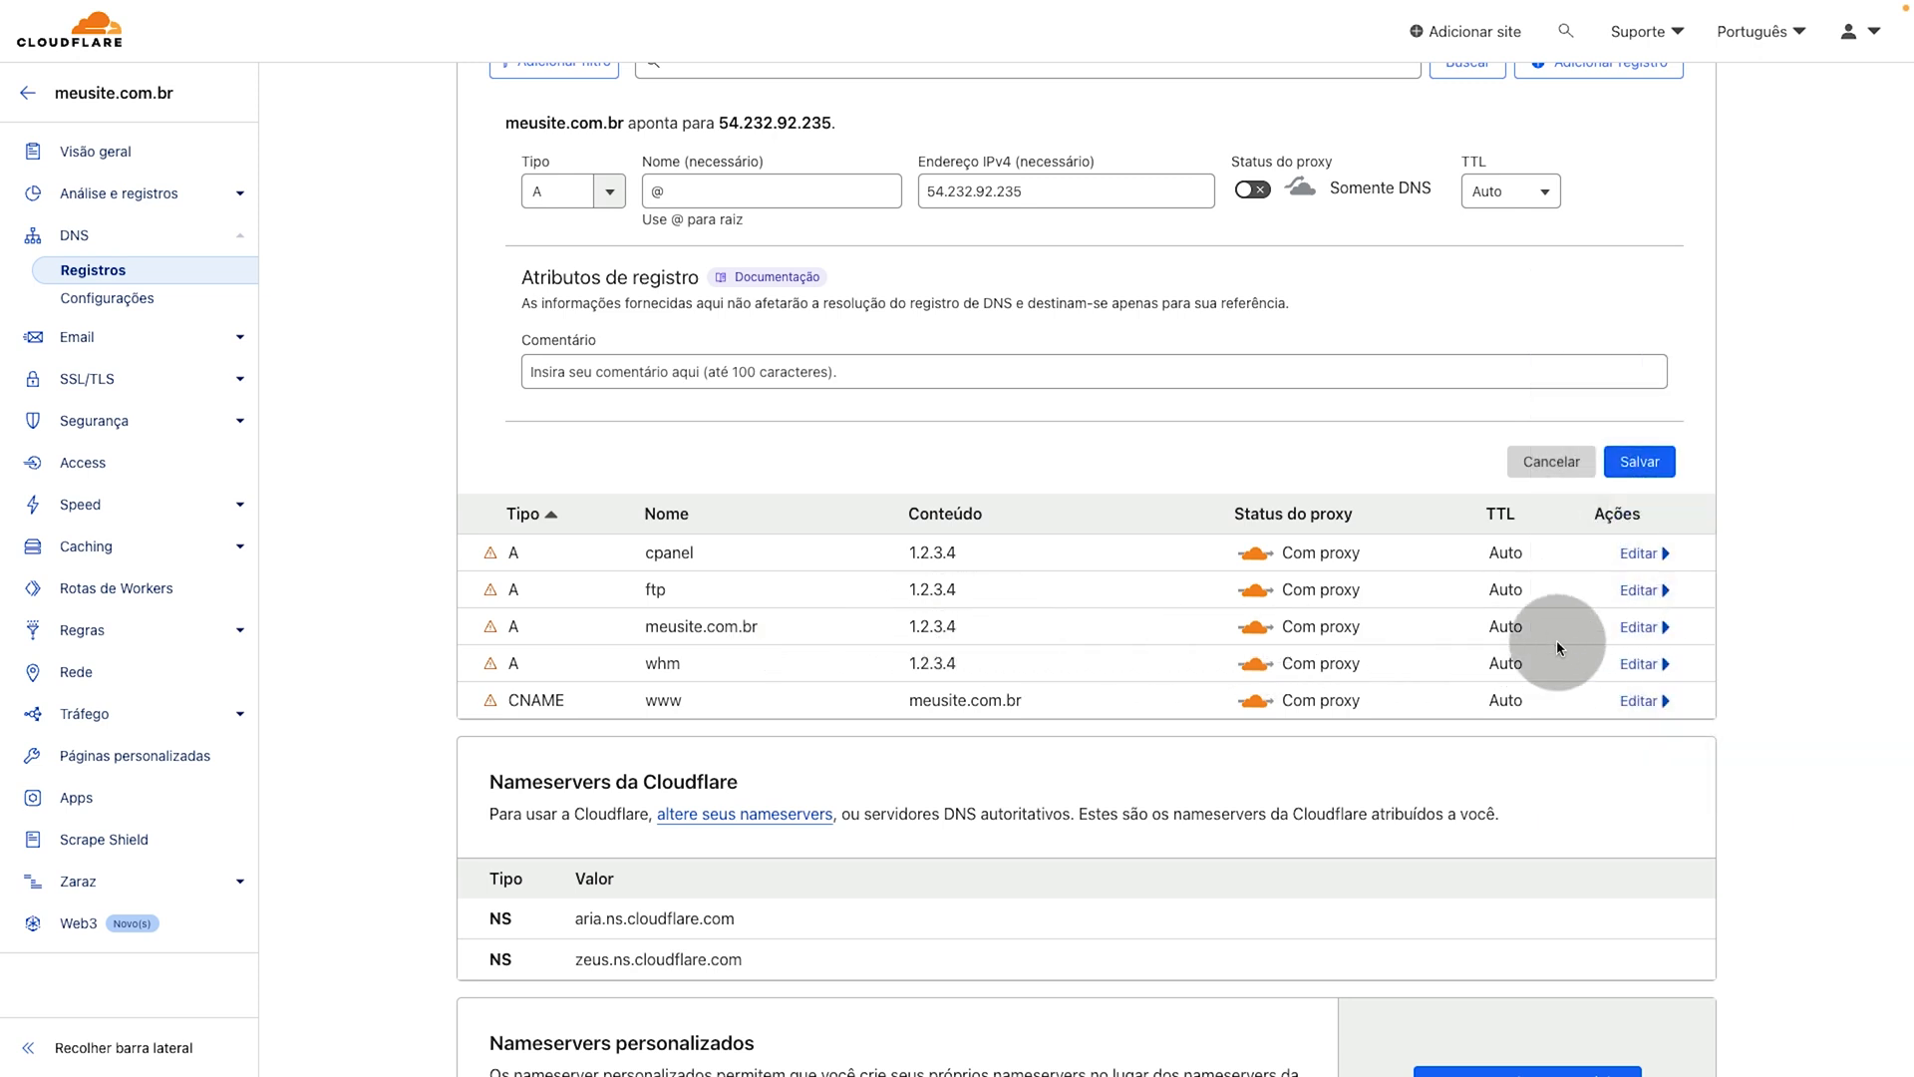
click(1640, 627)
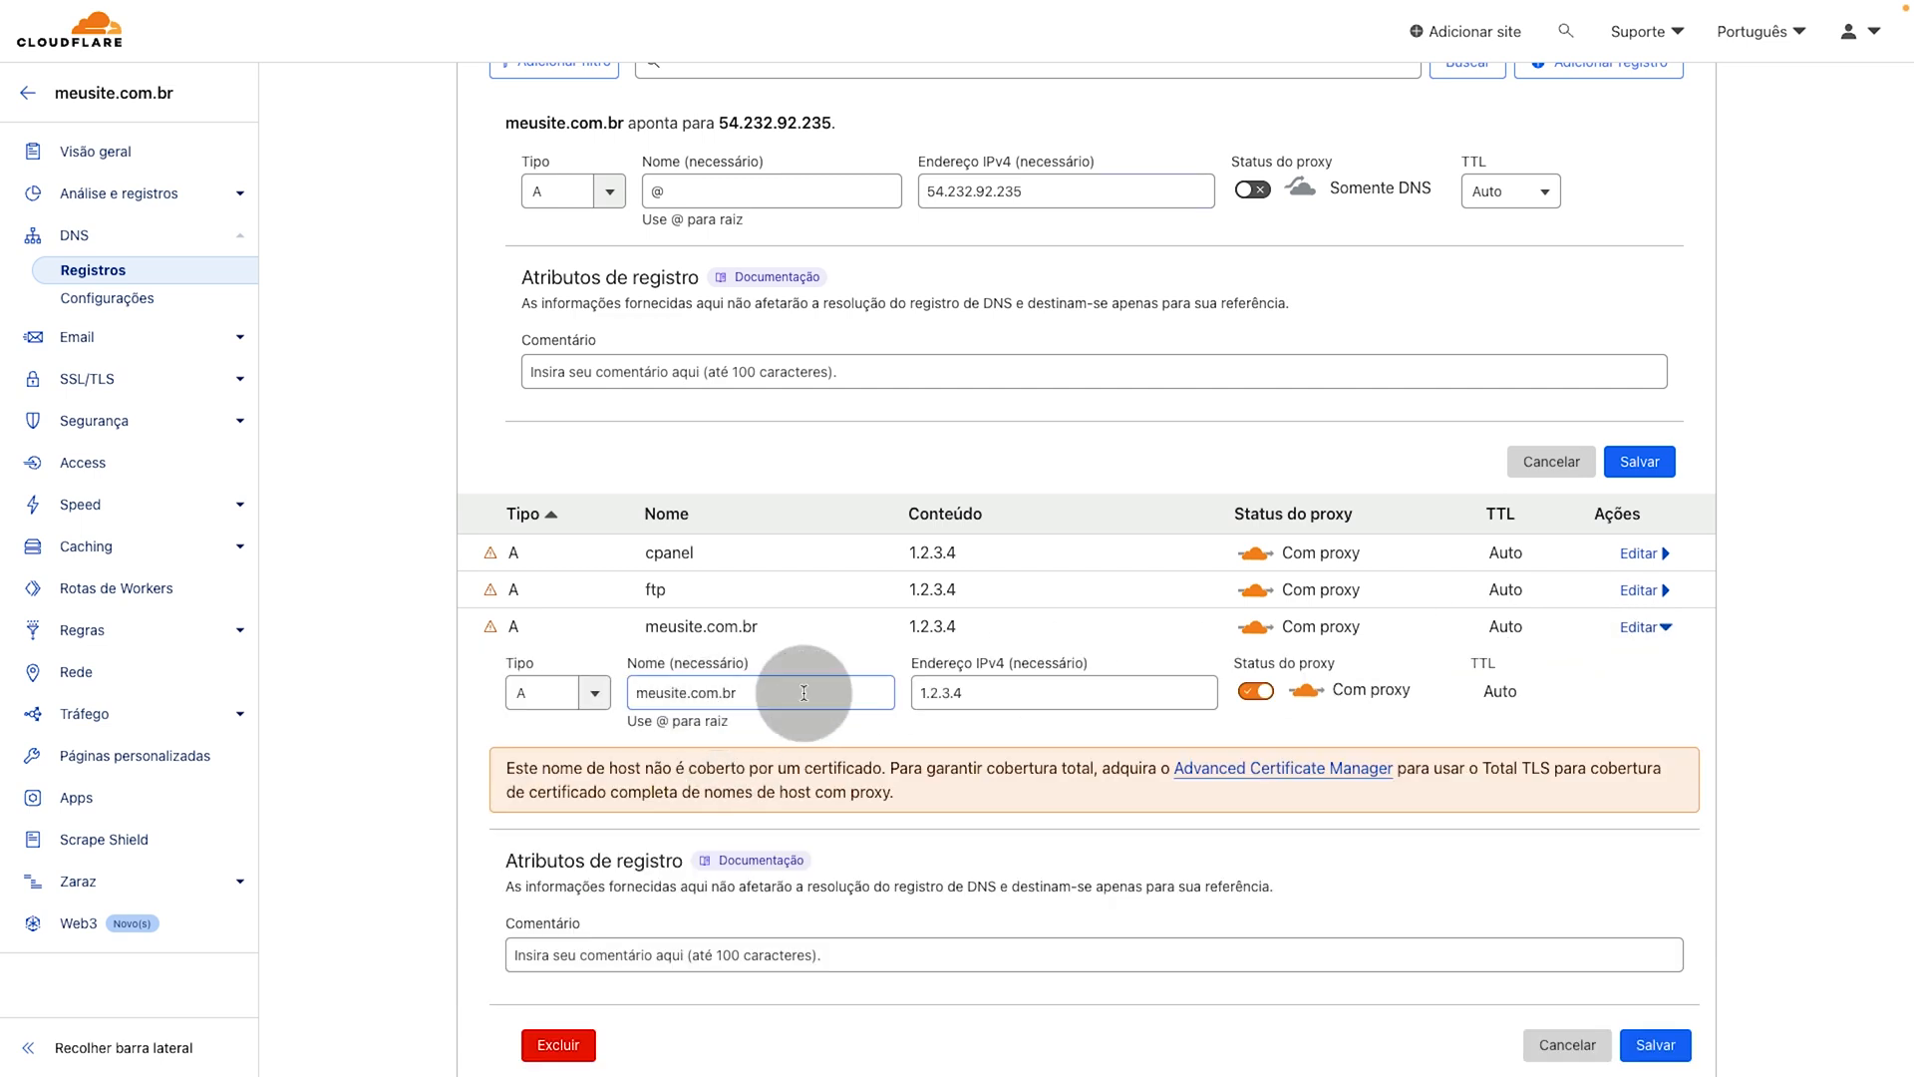
click(841, 692)
drag(1009, 695, 908, 695)
text(54.232.92.235)
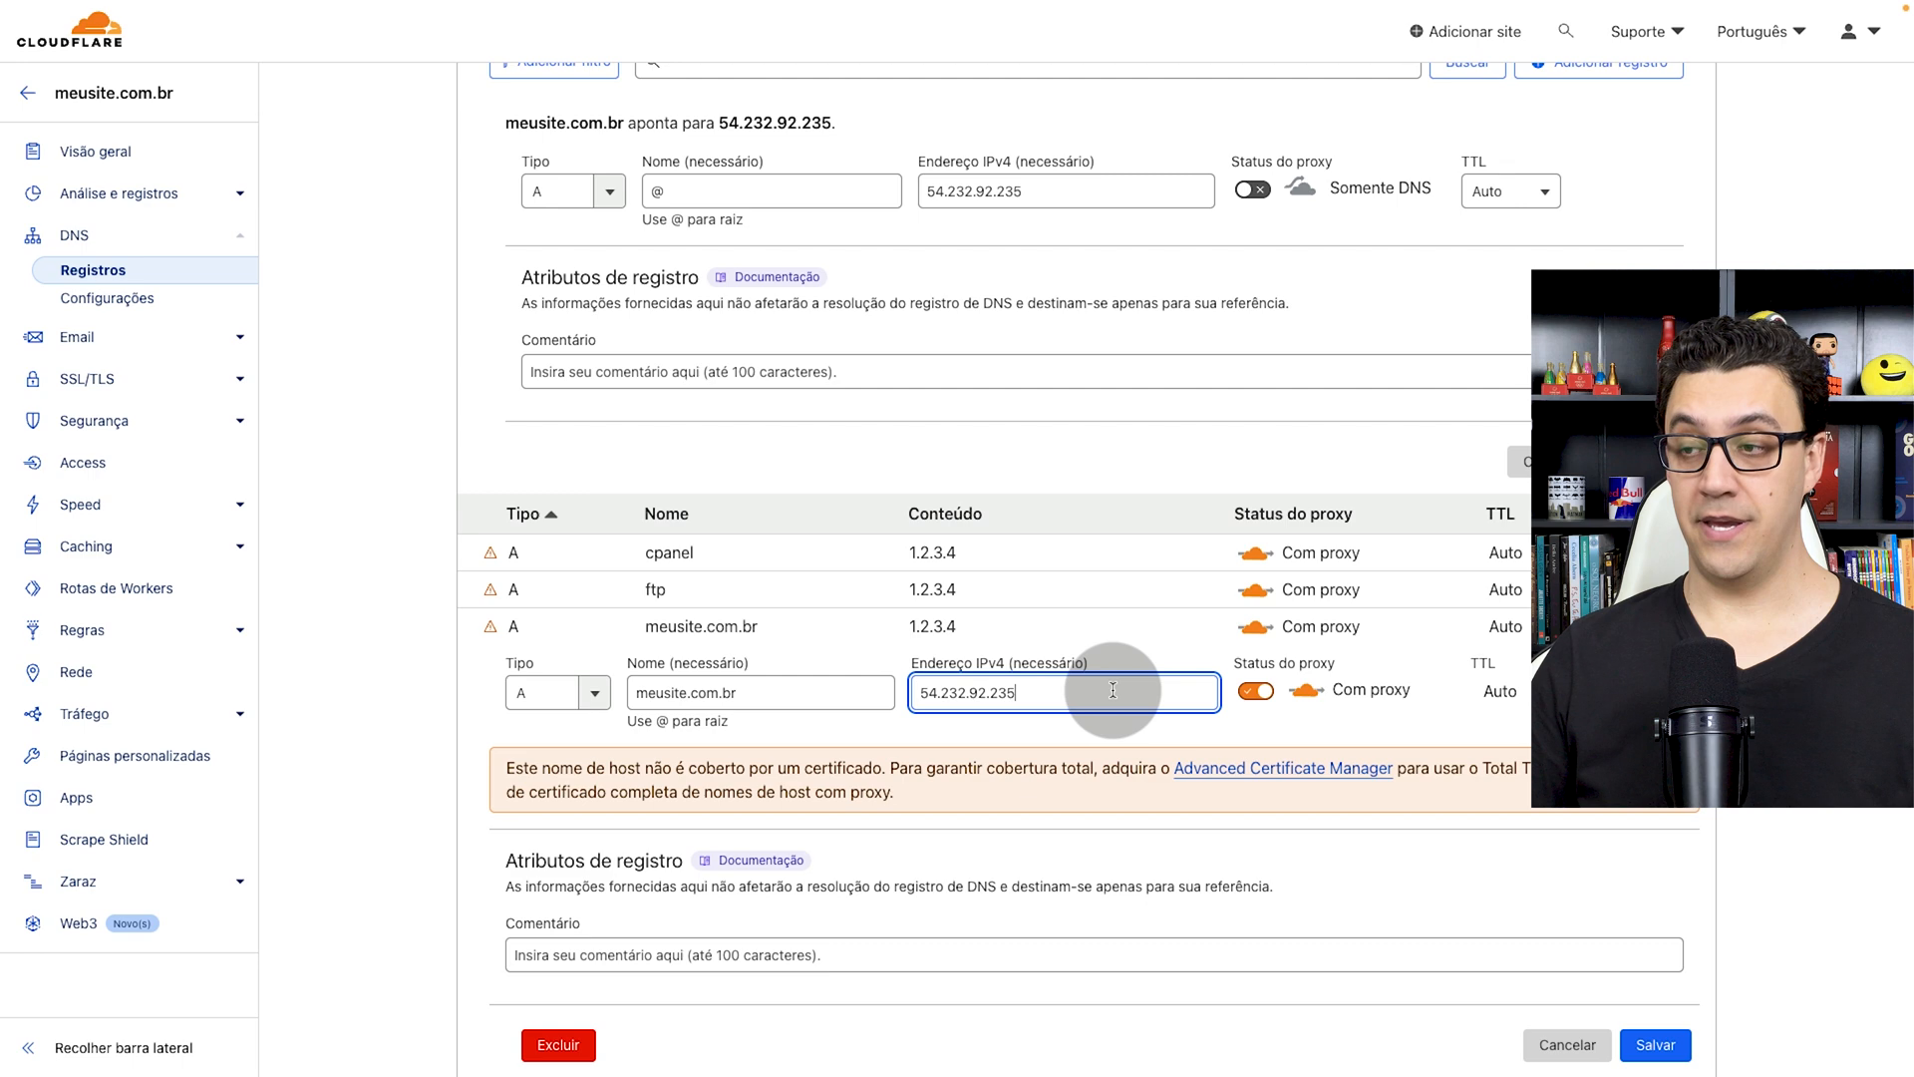
click(1252, 692)
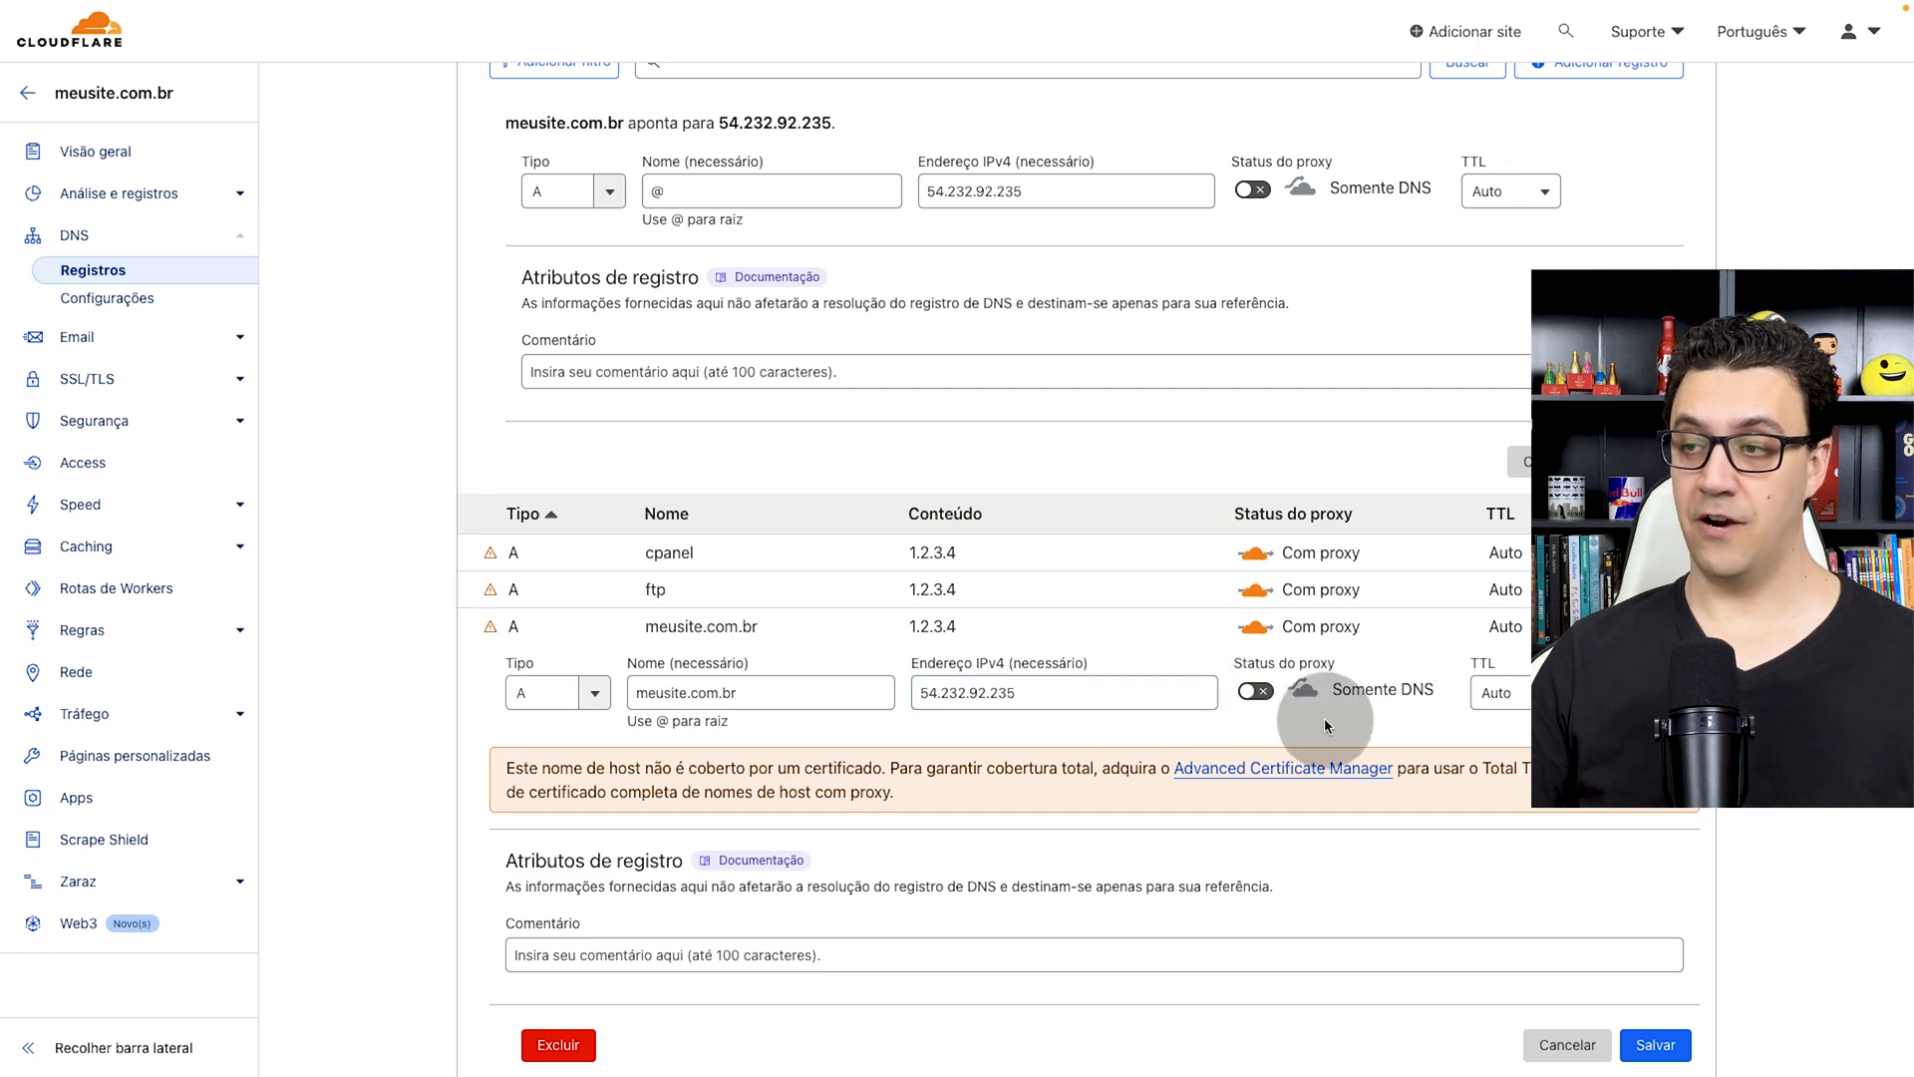
scroll(1336, 712, down, 2)
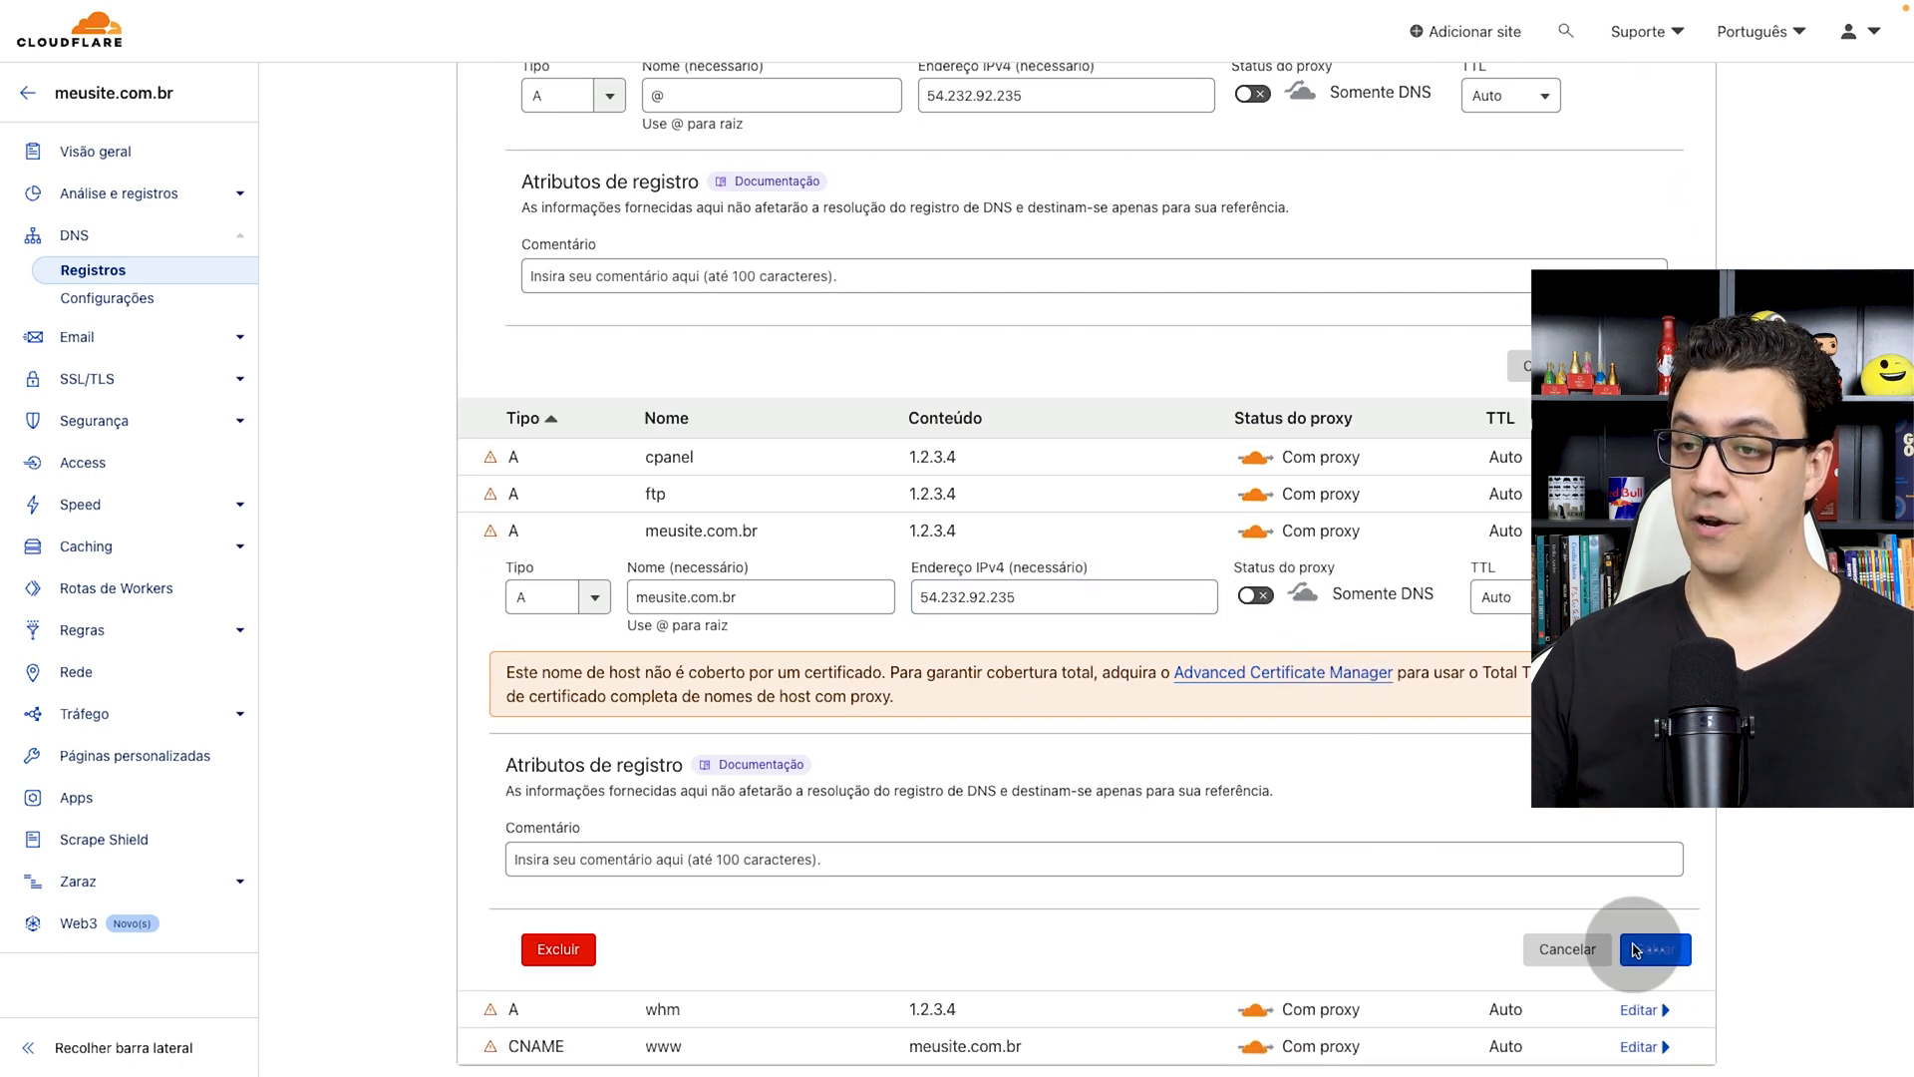
click(1655, 945)
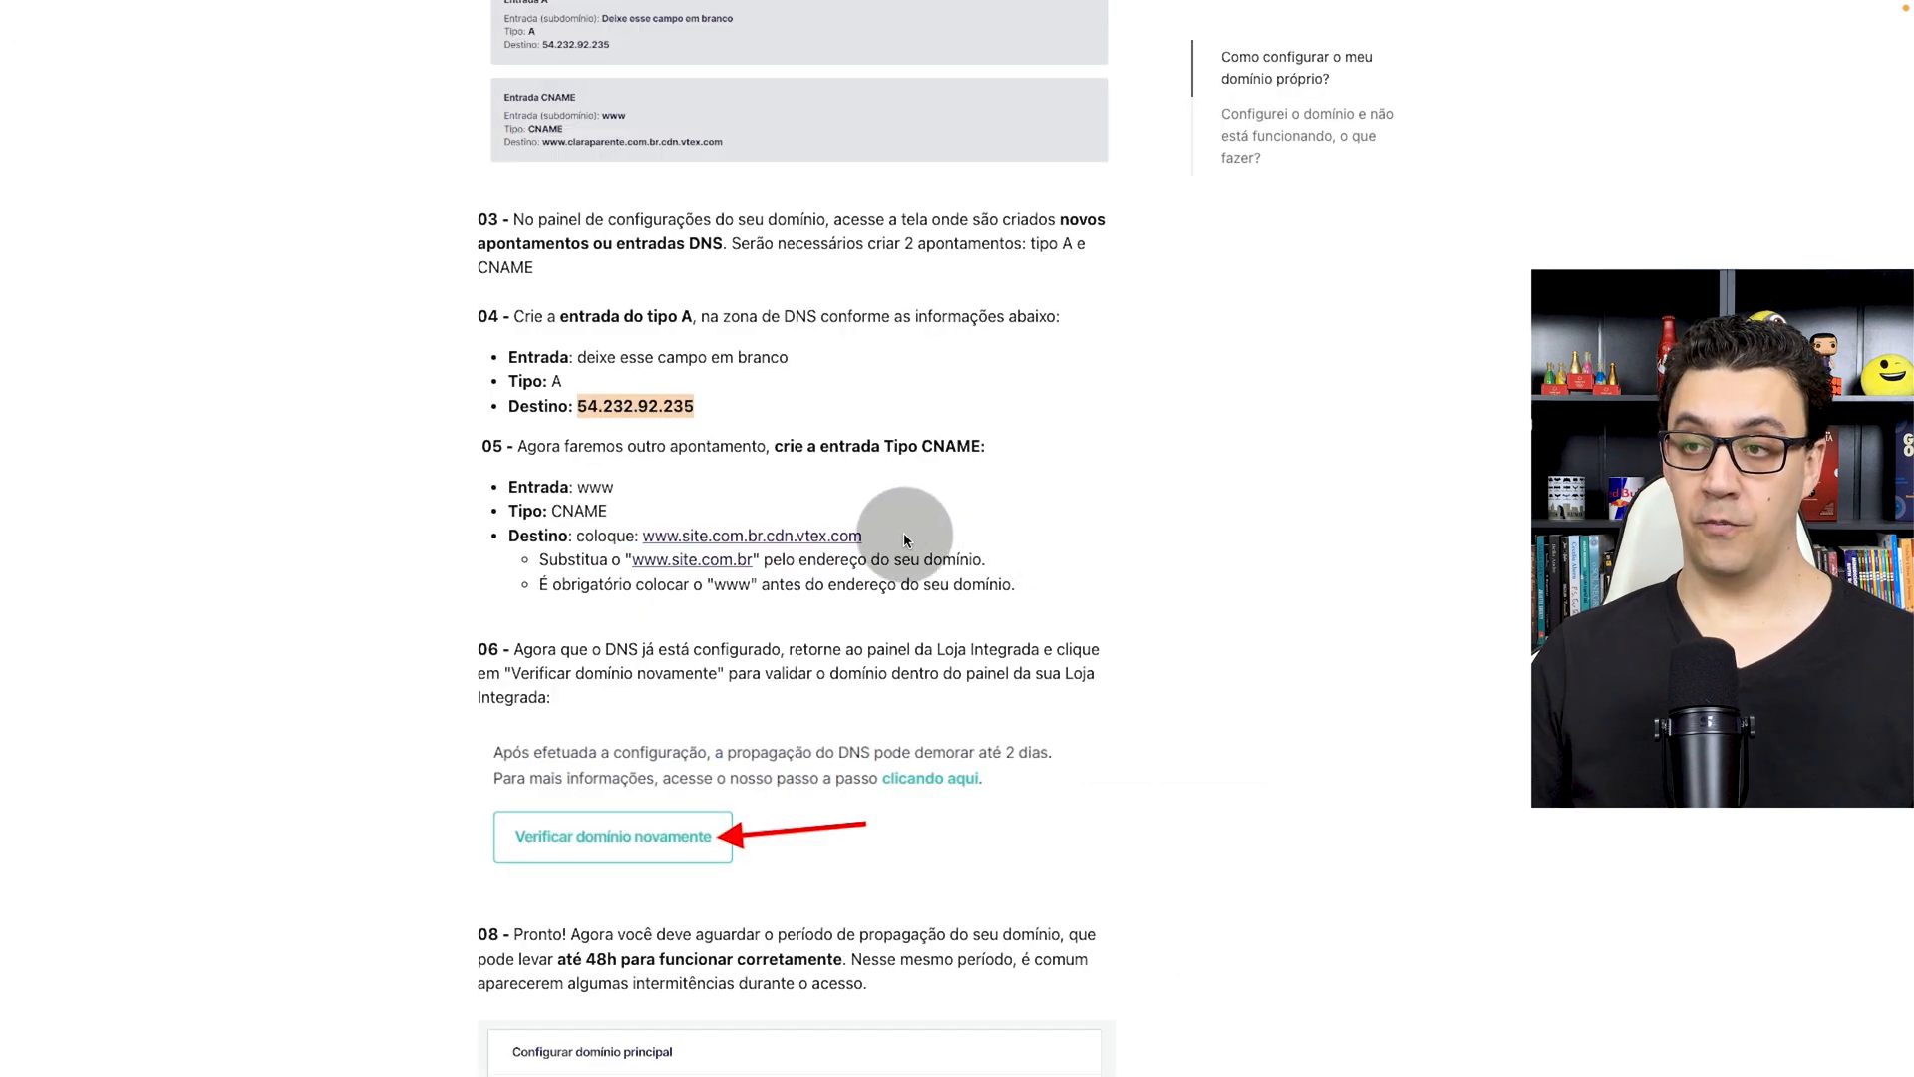
drag(866, 537, 648, 535)
key(ctrl+c)
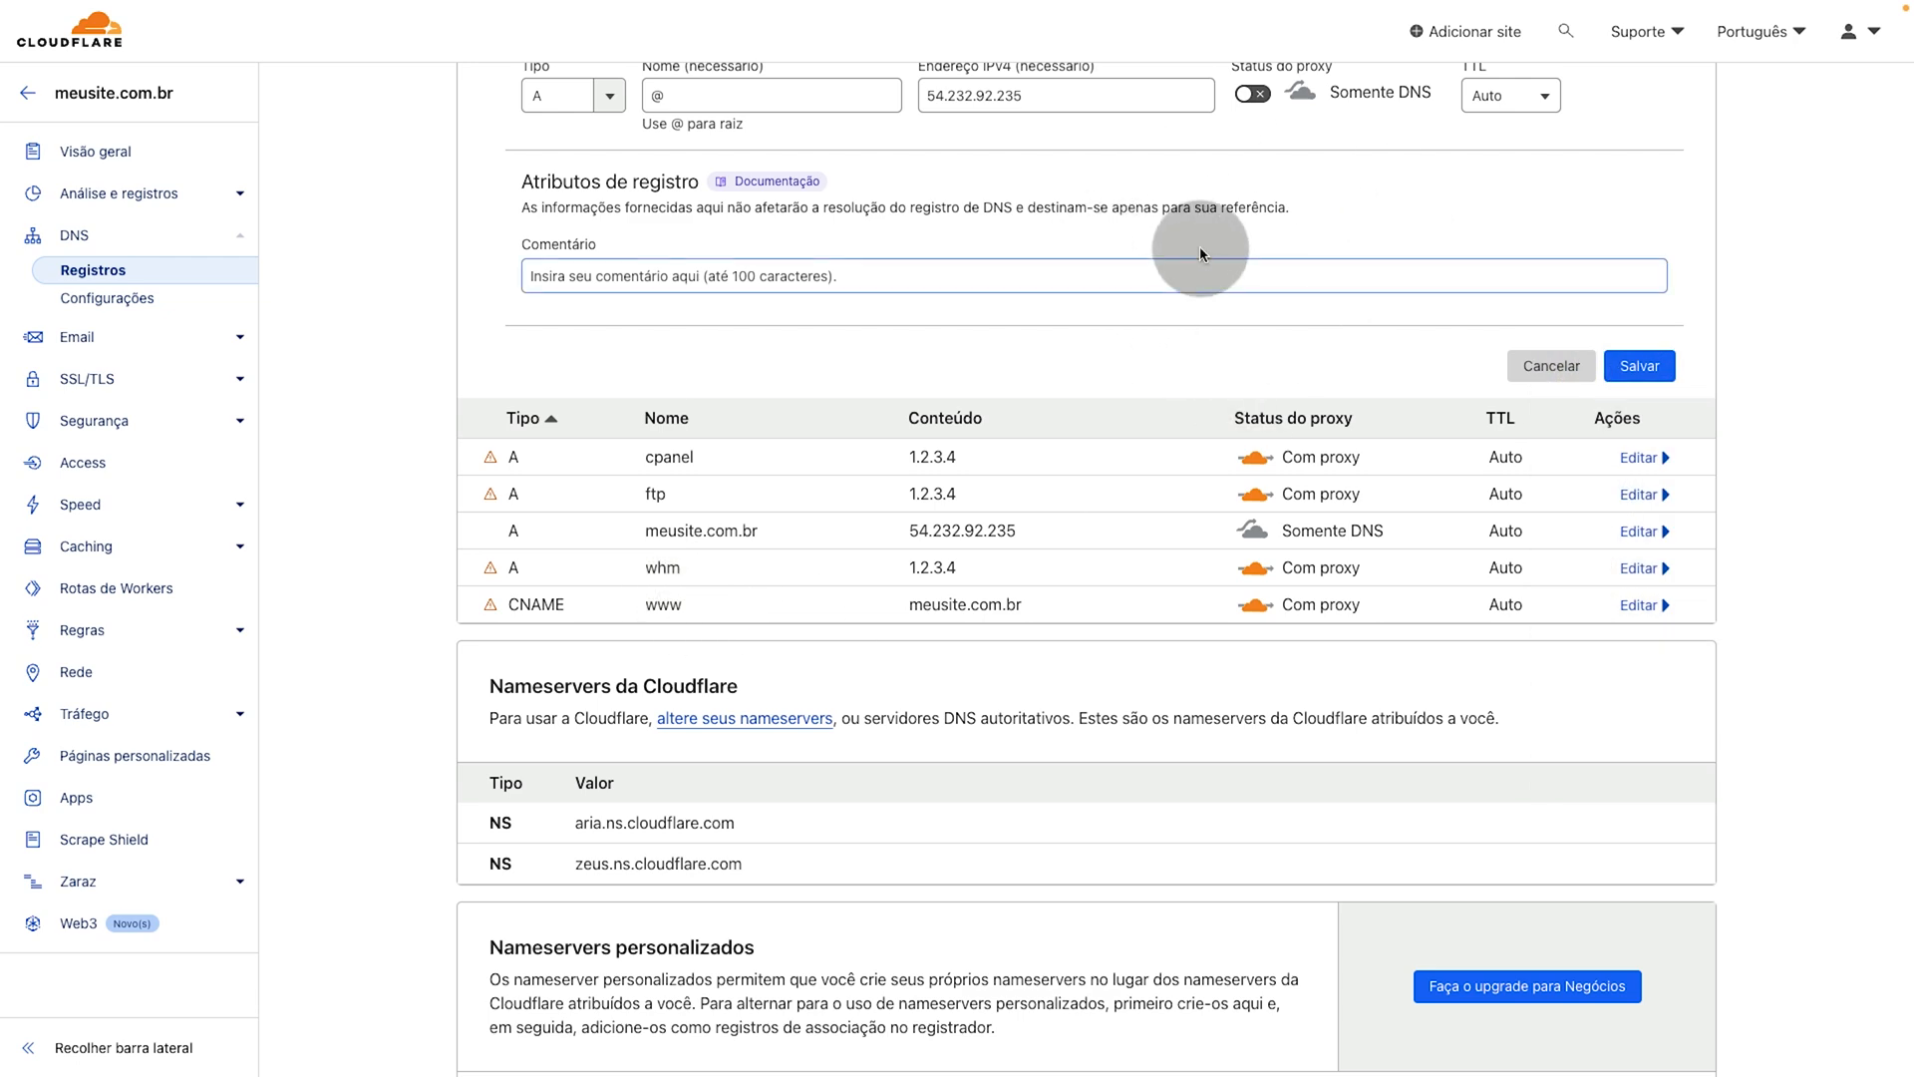
scroll(1397, 313, up, 5)
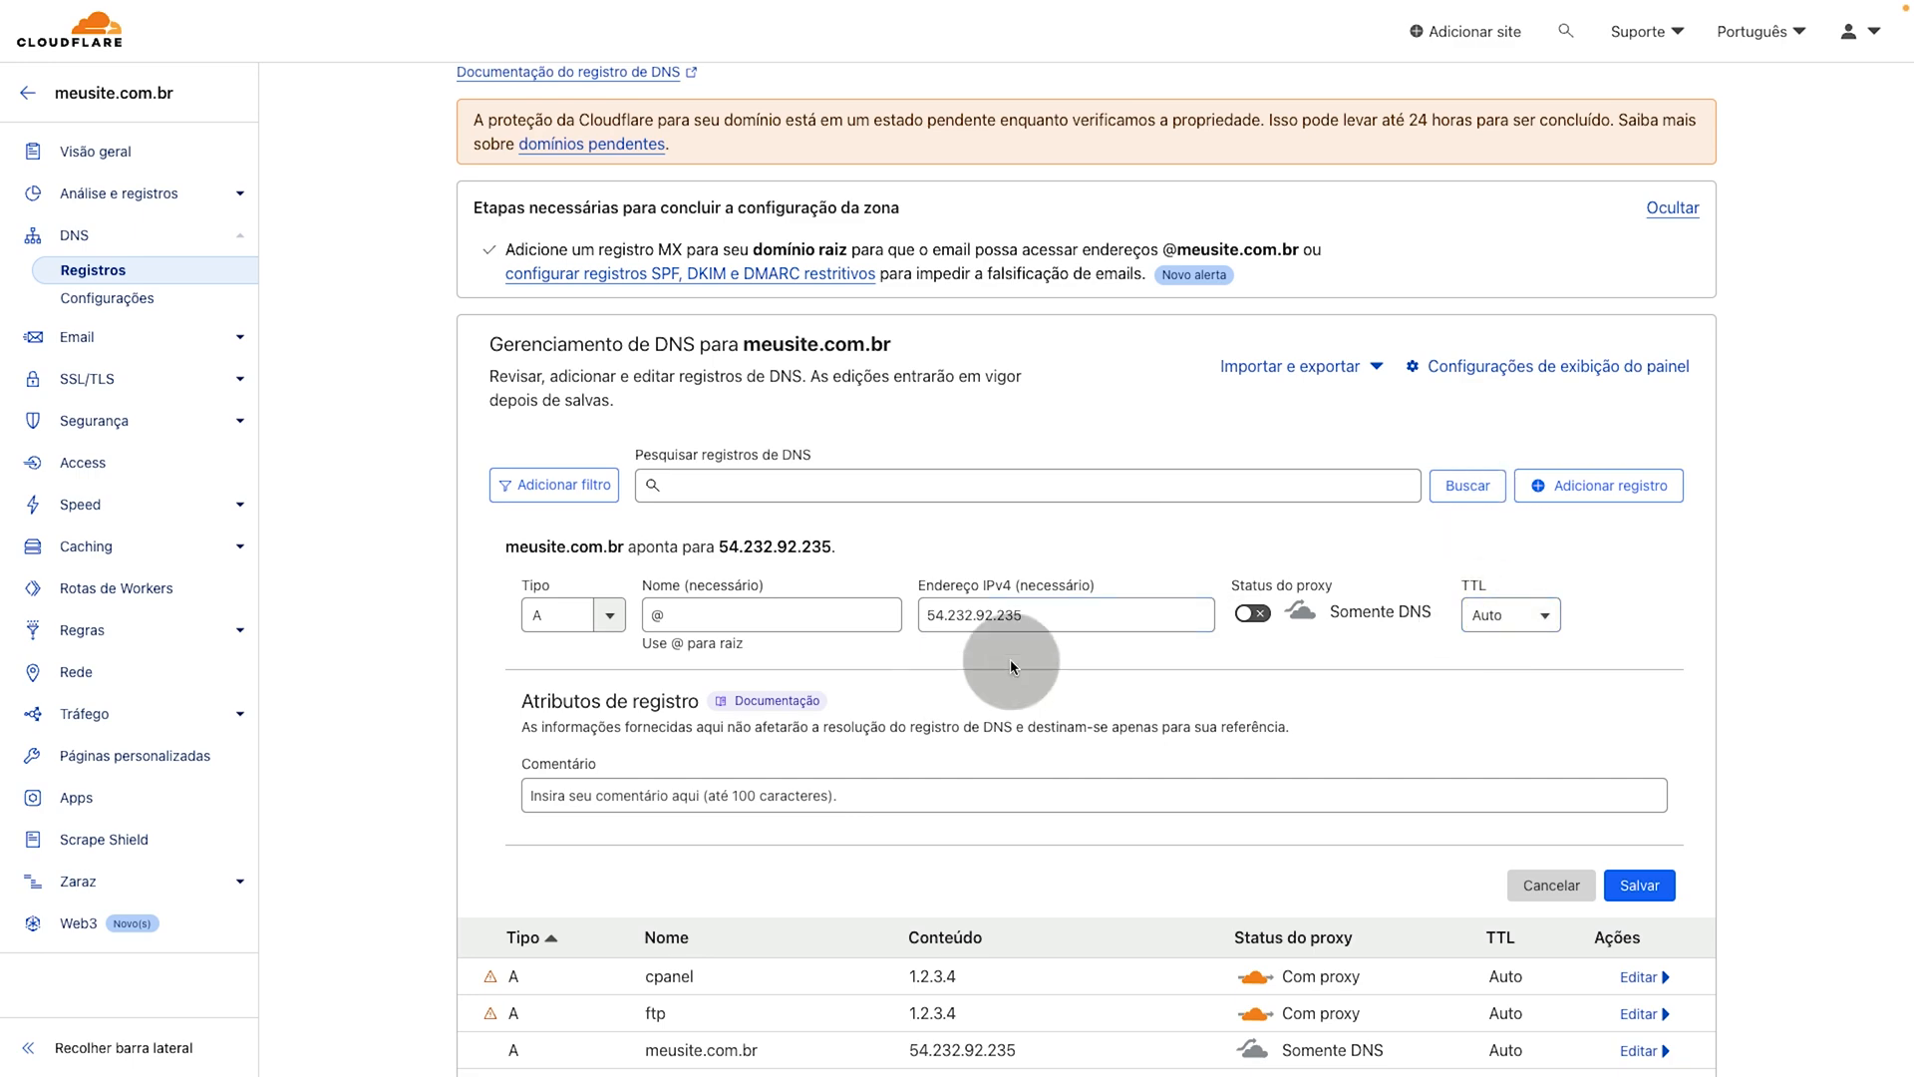
scroll(1022, 662, down, 1)
click(1550, 832)
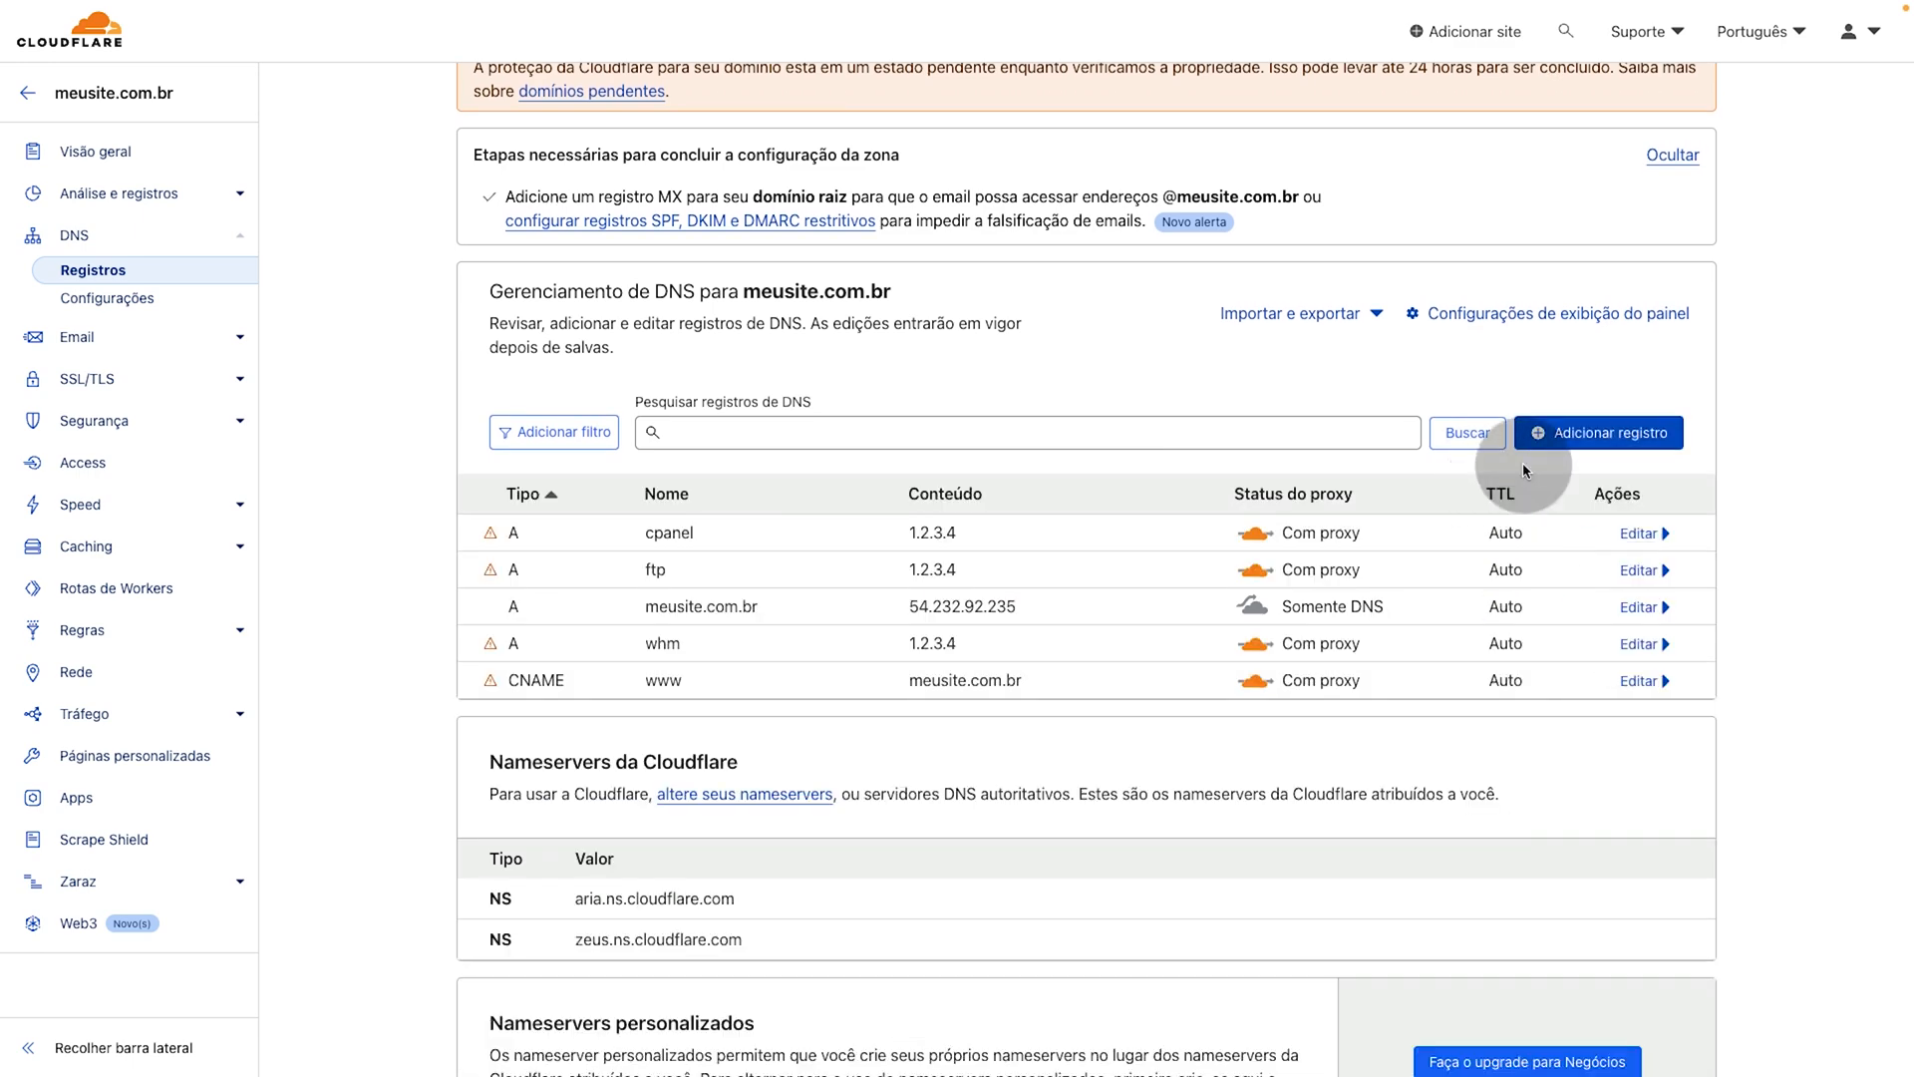
click(1561, 435)
click(578, 560)
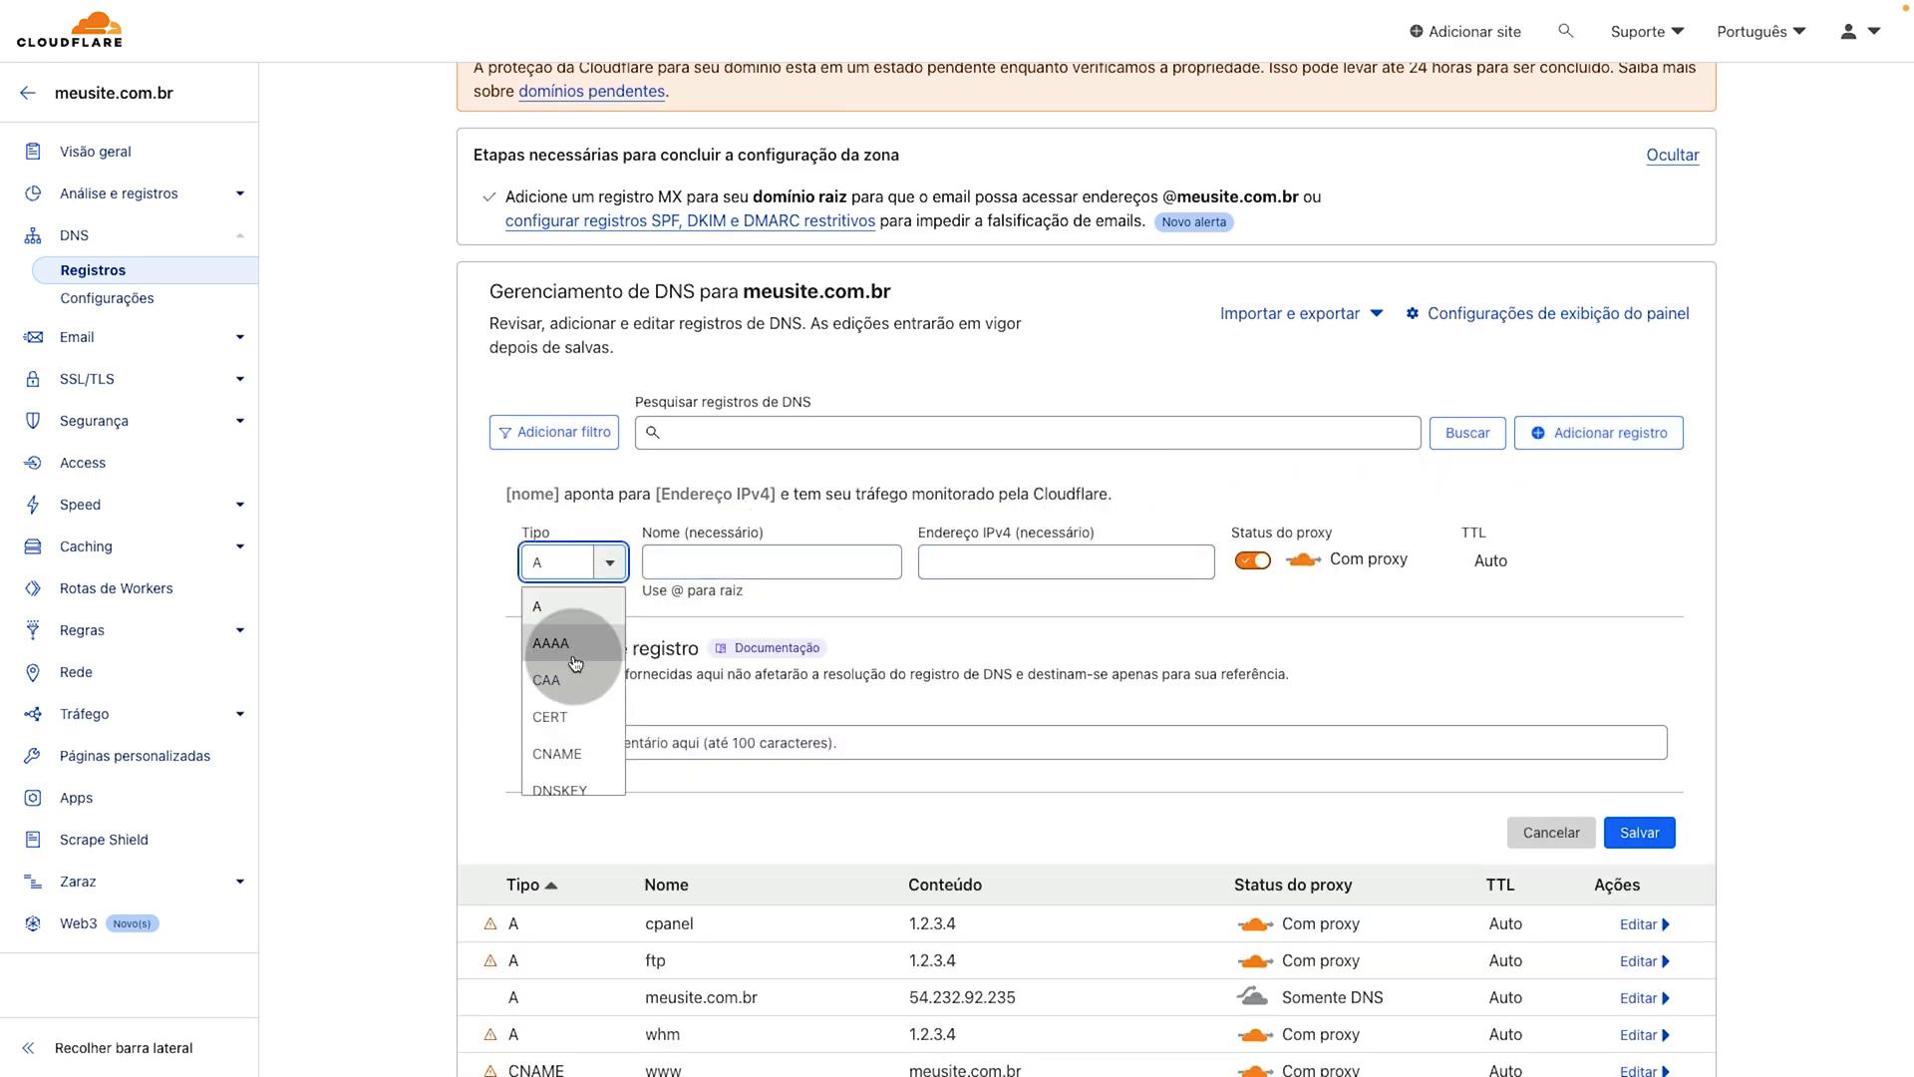
click(555, 738)
click(812, 561)
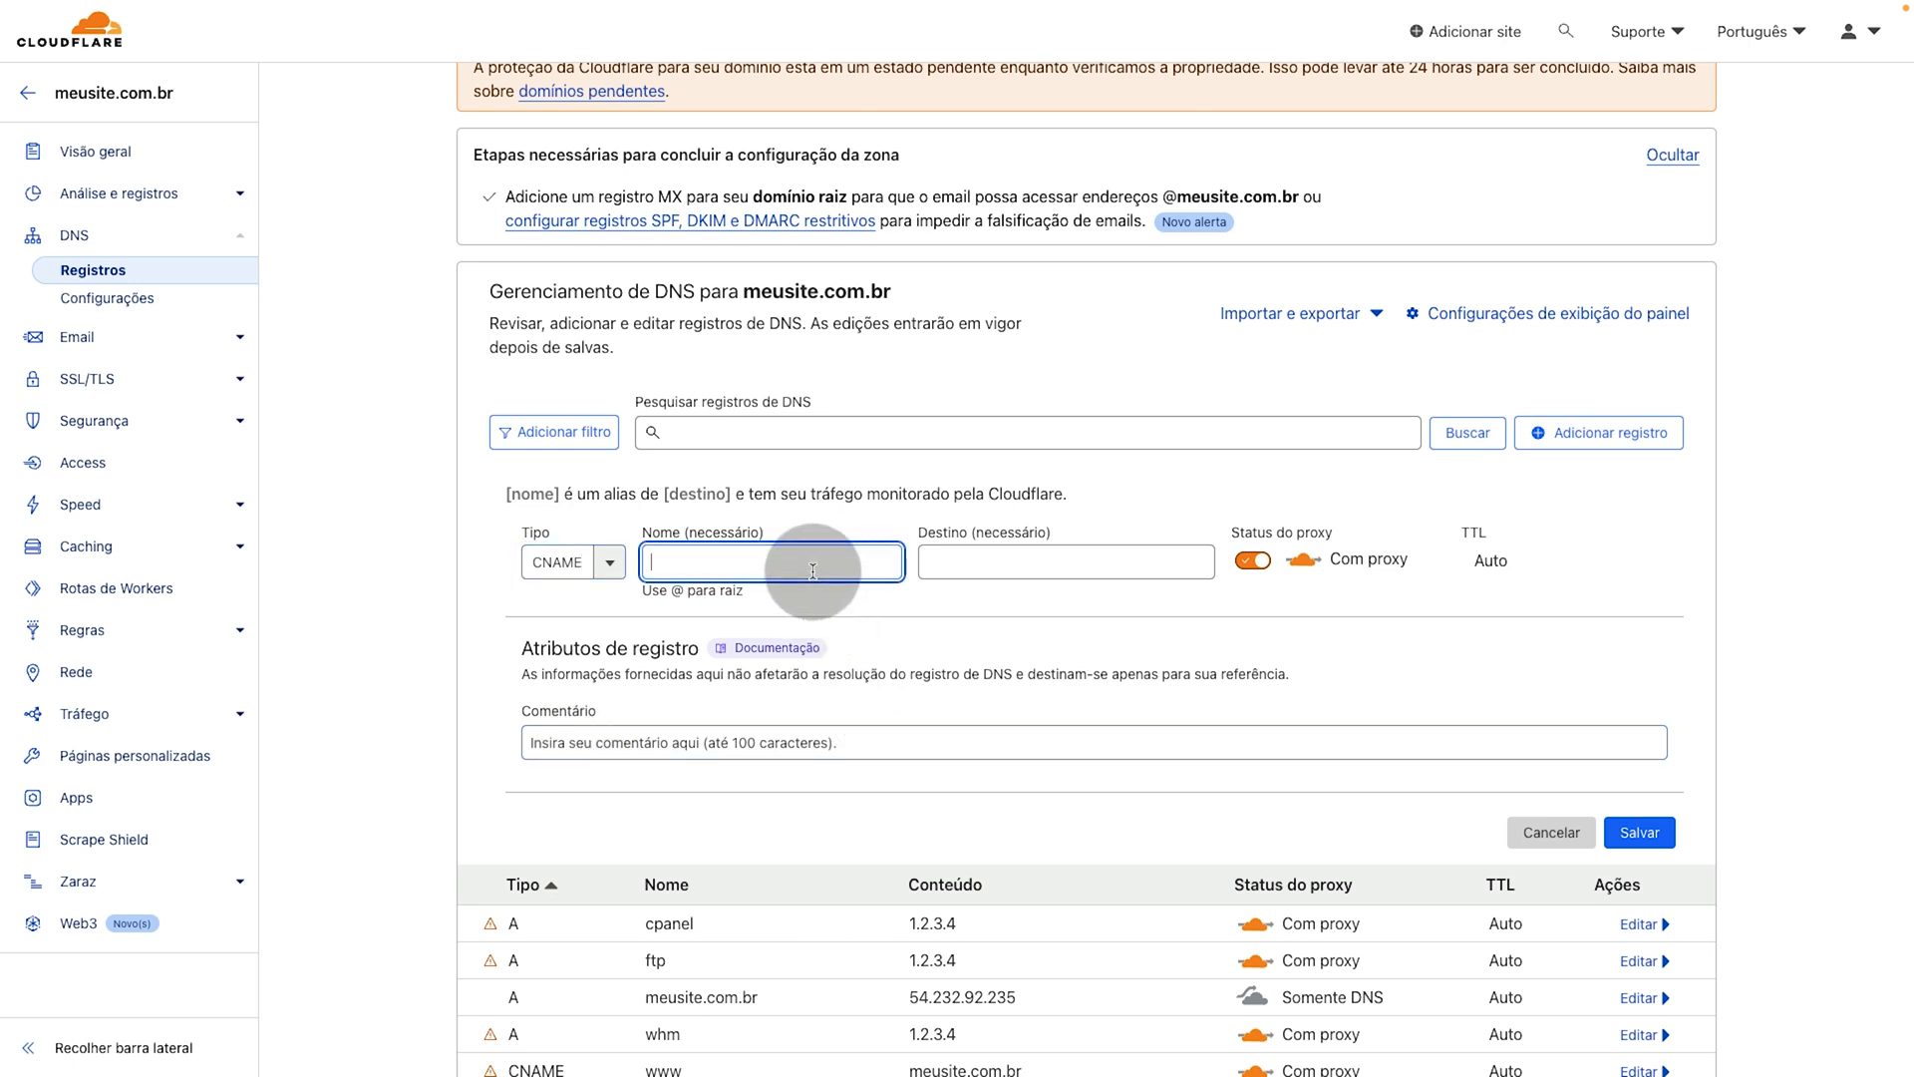
text(www)
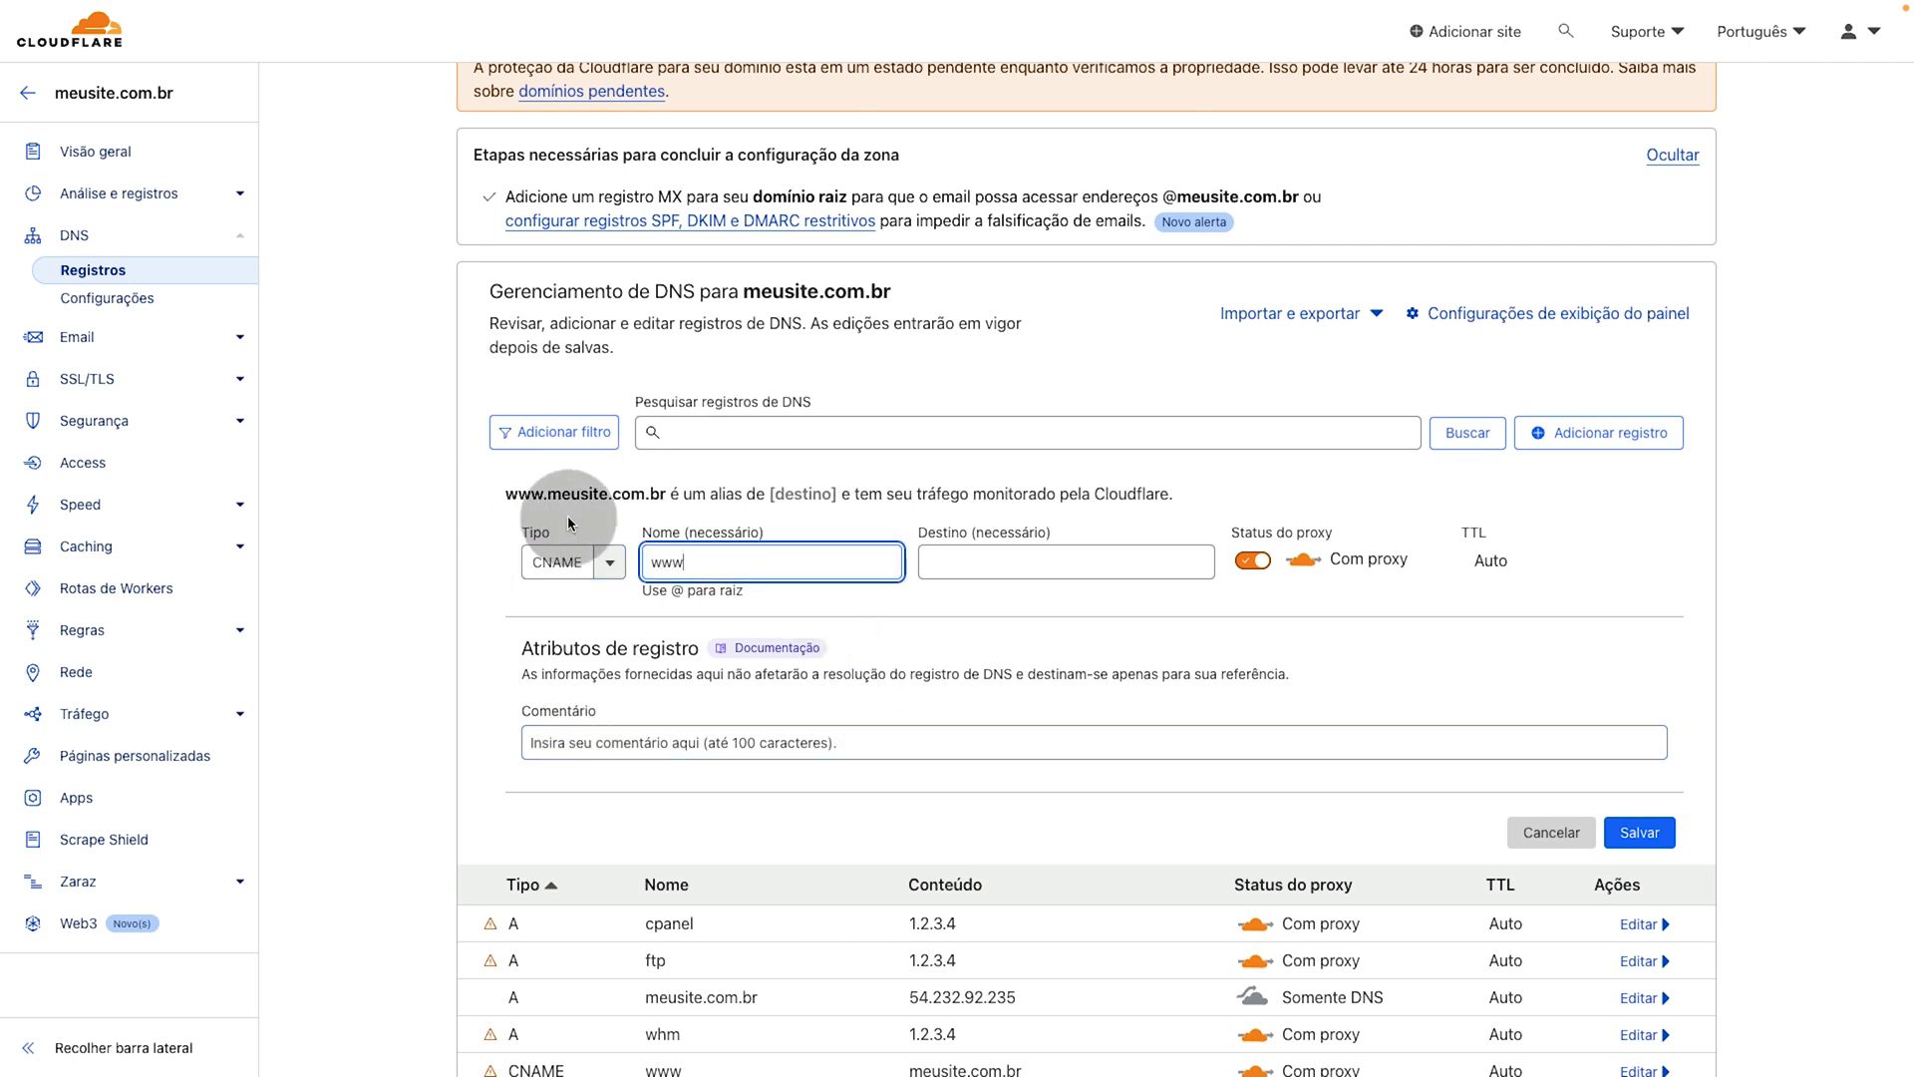
click(1085, 560)
key(ctrl+v)
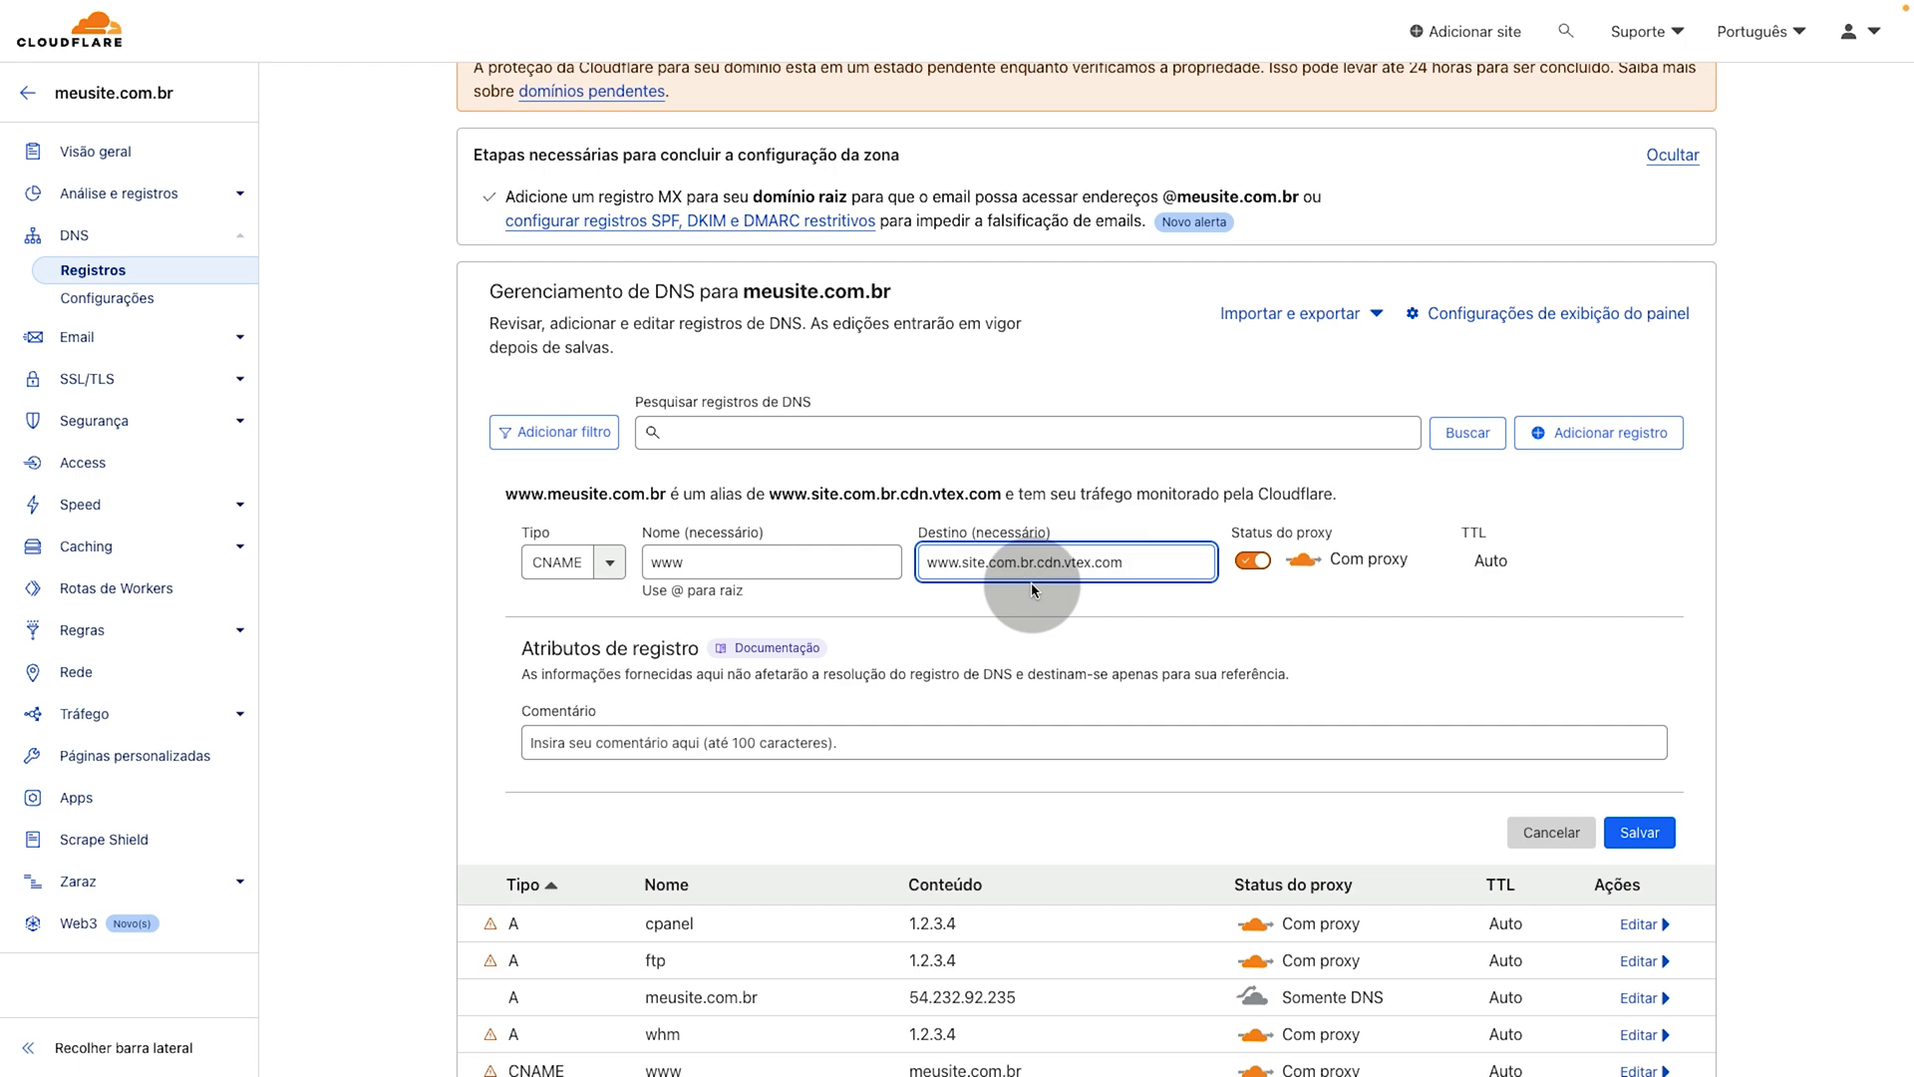
scroll(817, 667, down, 2)
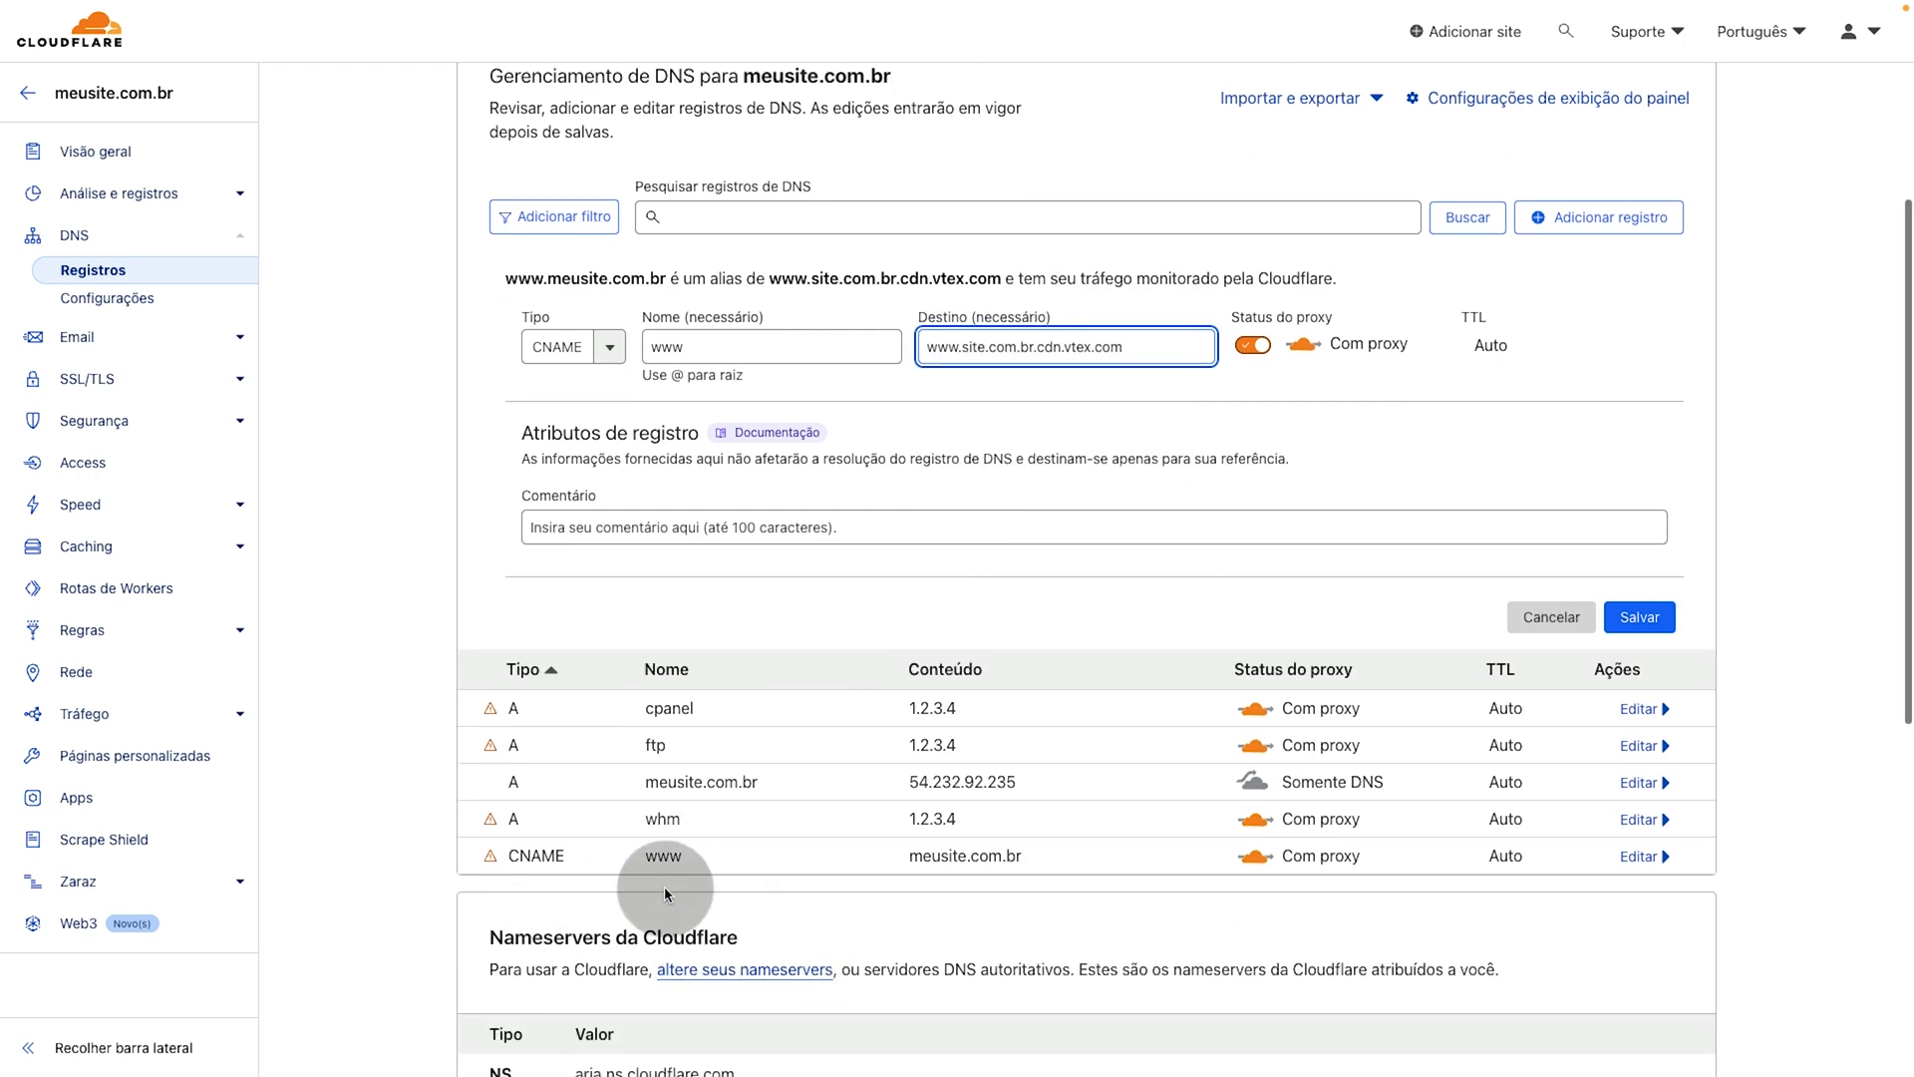
click(1552, 617)
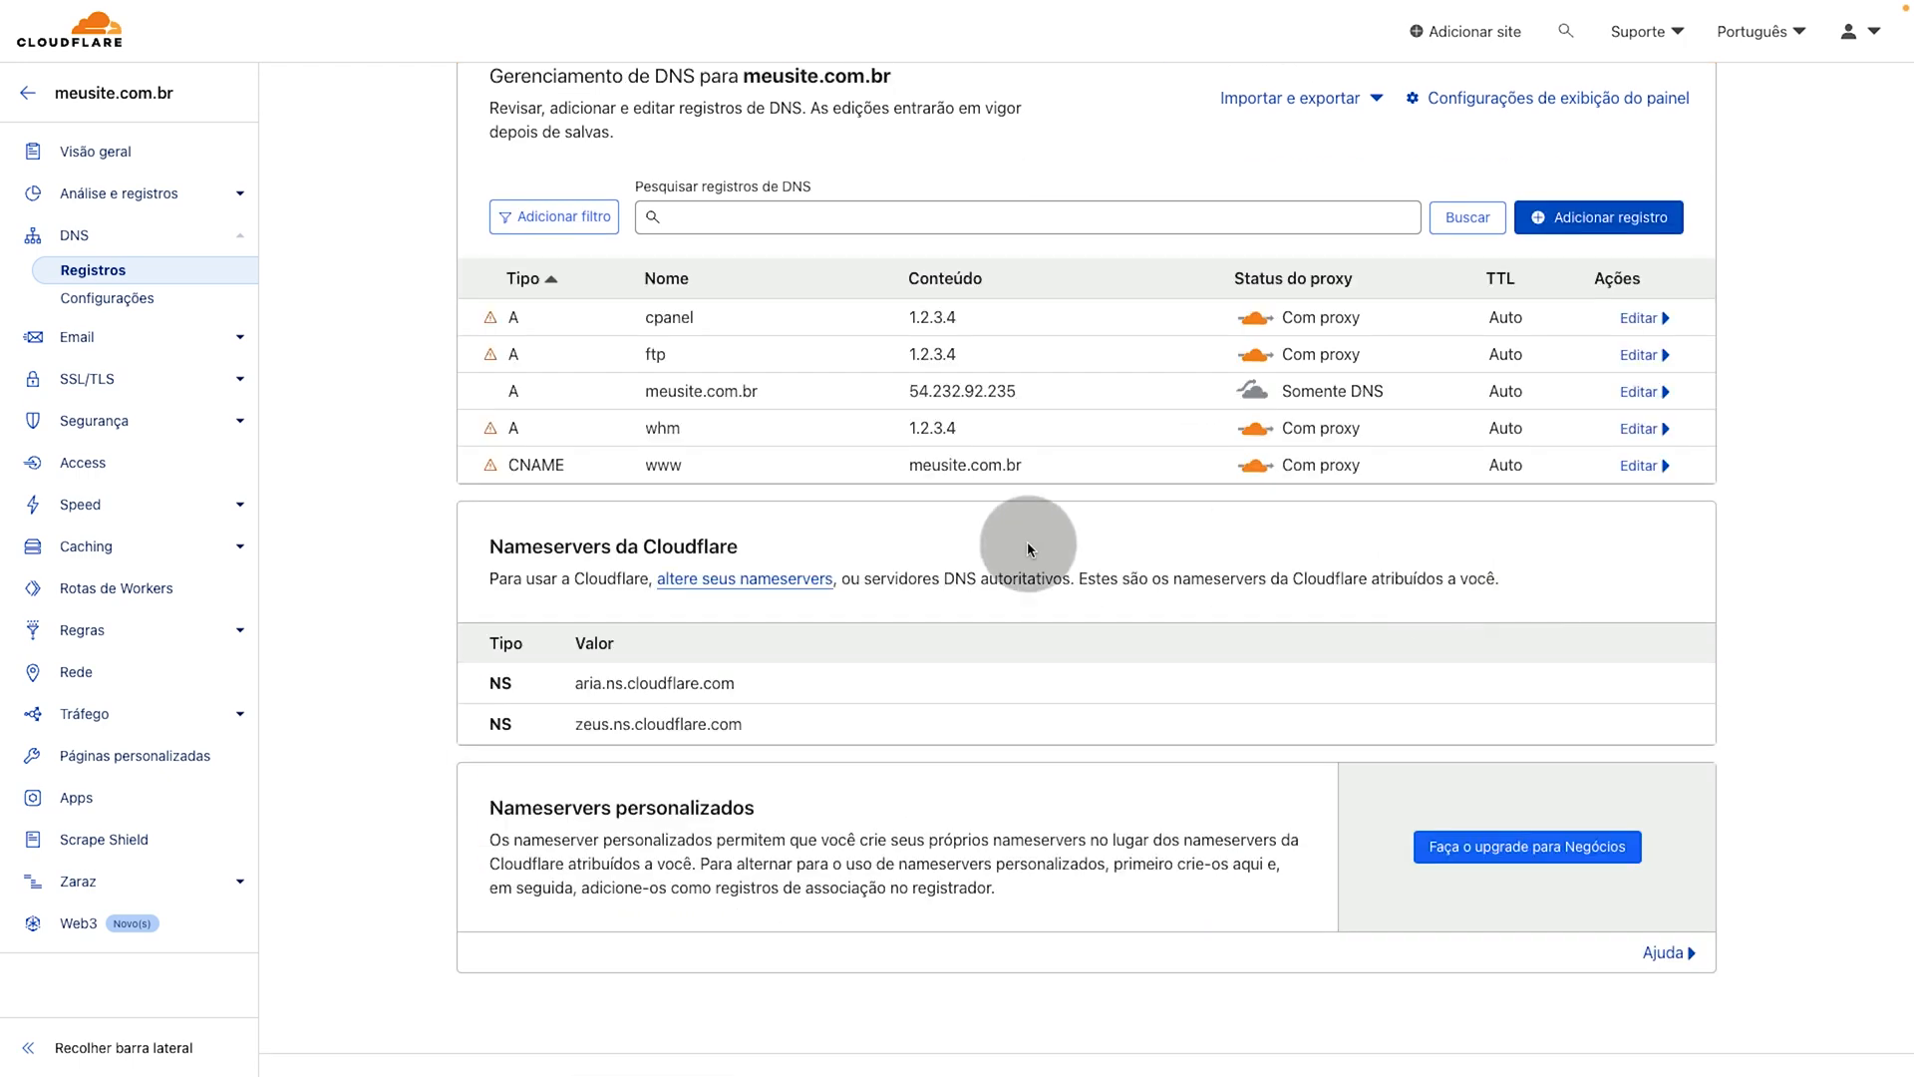
click(1643, 465)
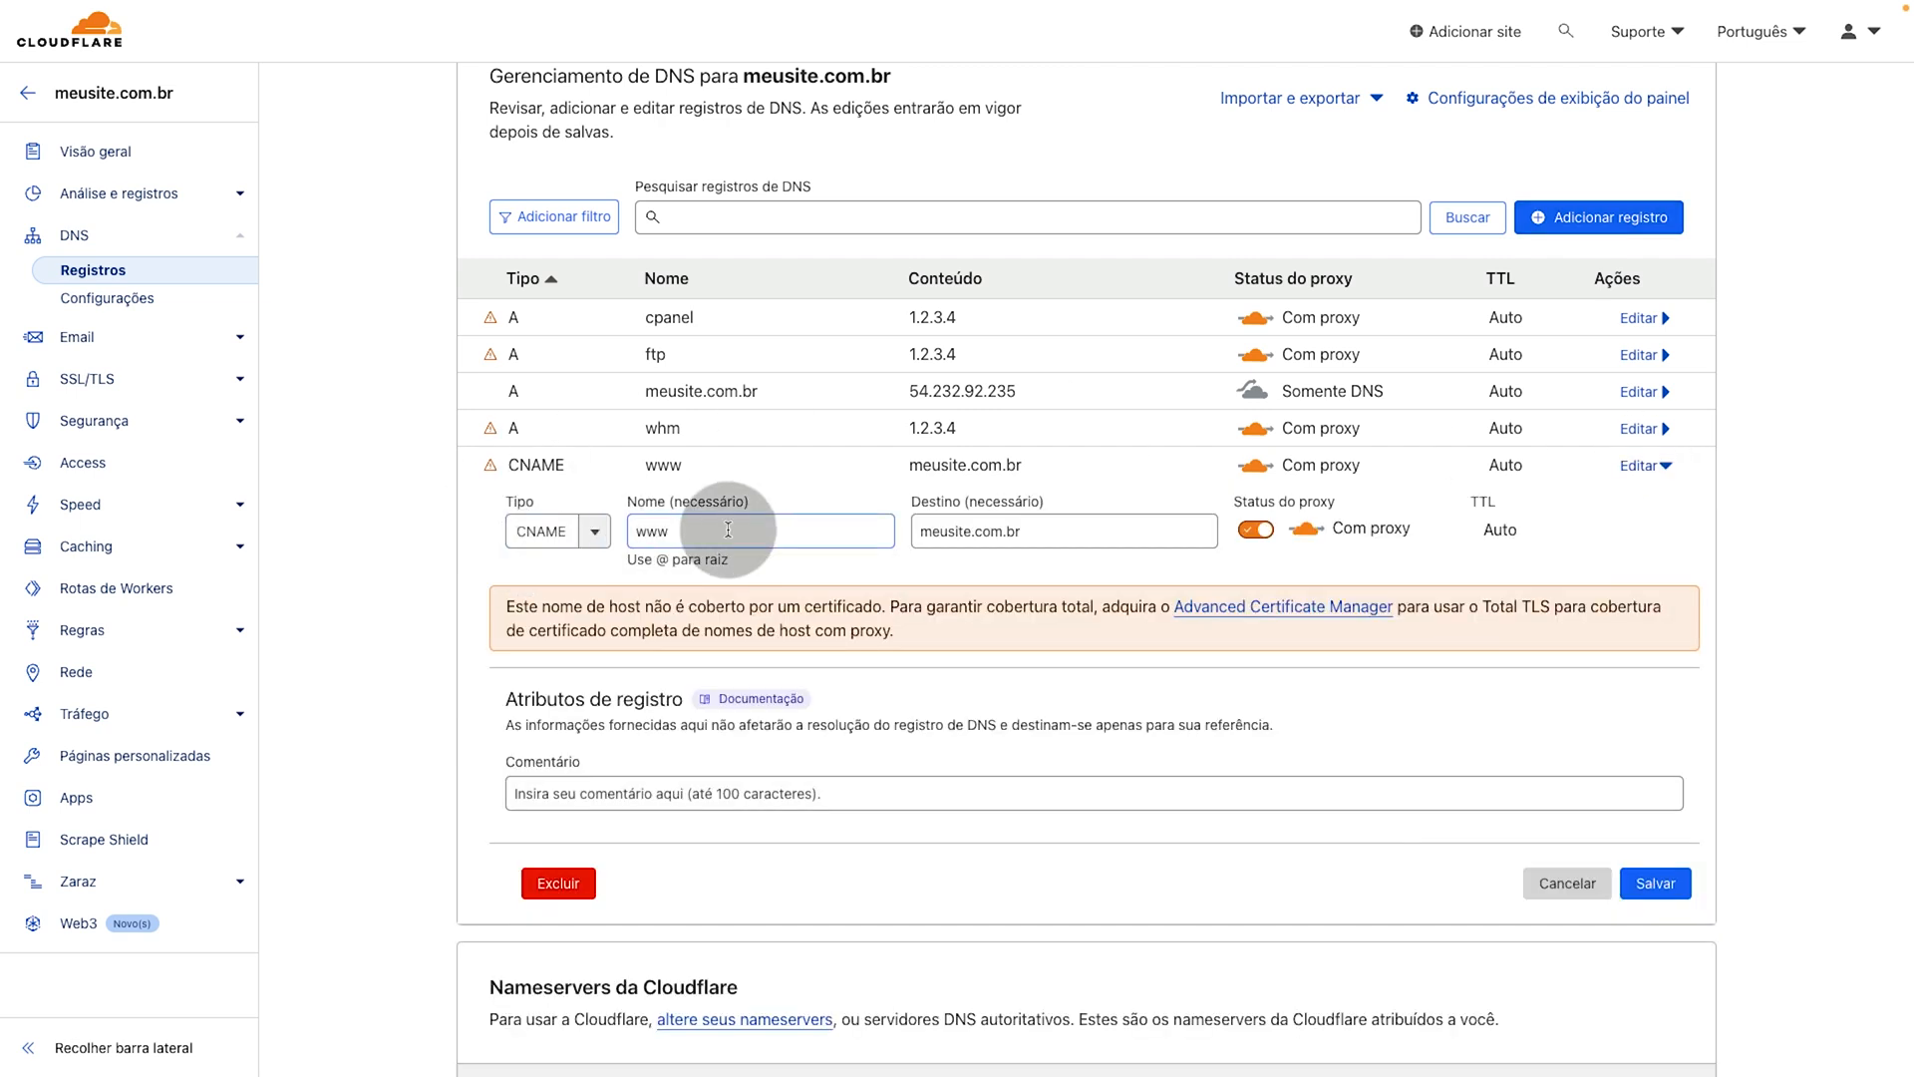
triple_click(915, 531)
key(ctrl+c)
key(BackSpace)
text(www.site.com.br.cdn.vtex.com)
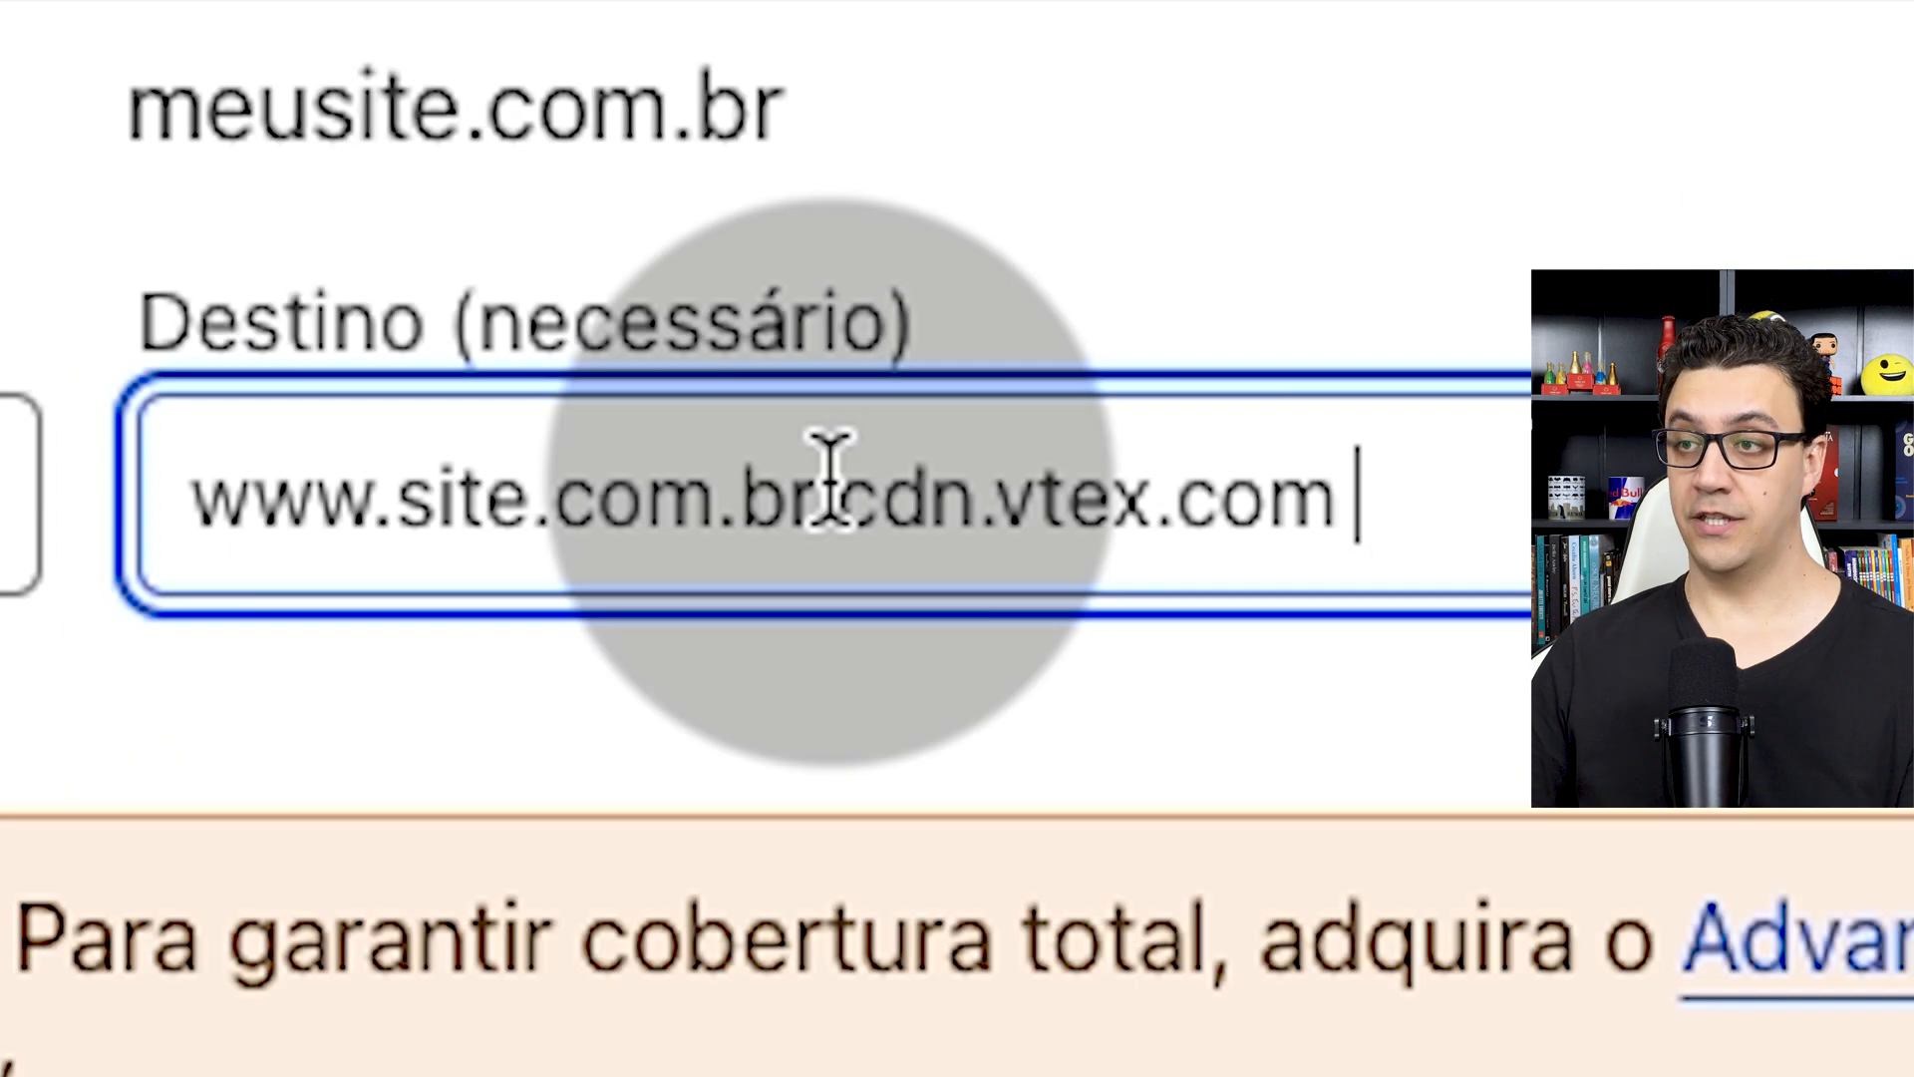
drag(829, 460, 149, 482)
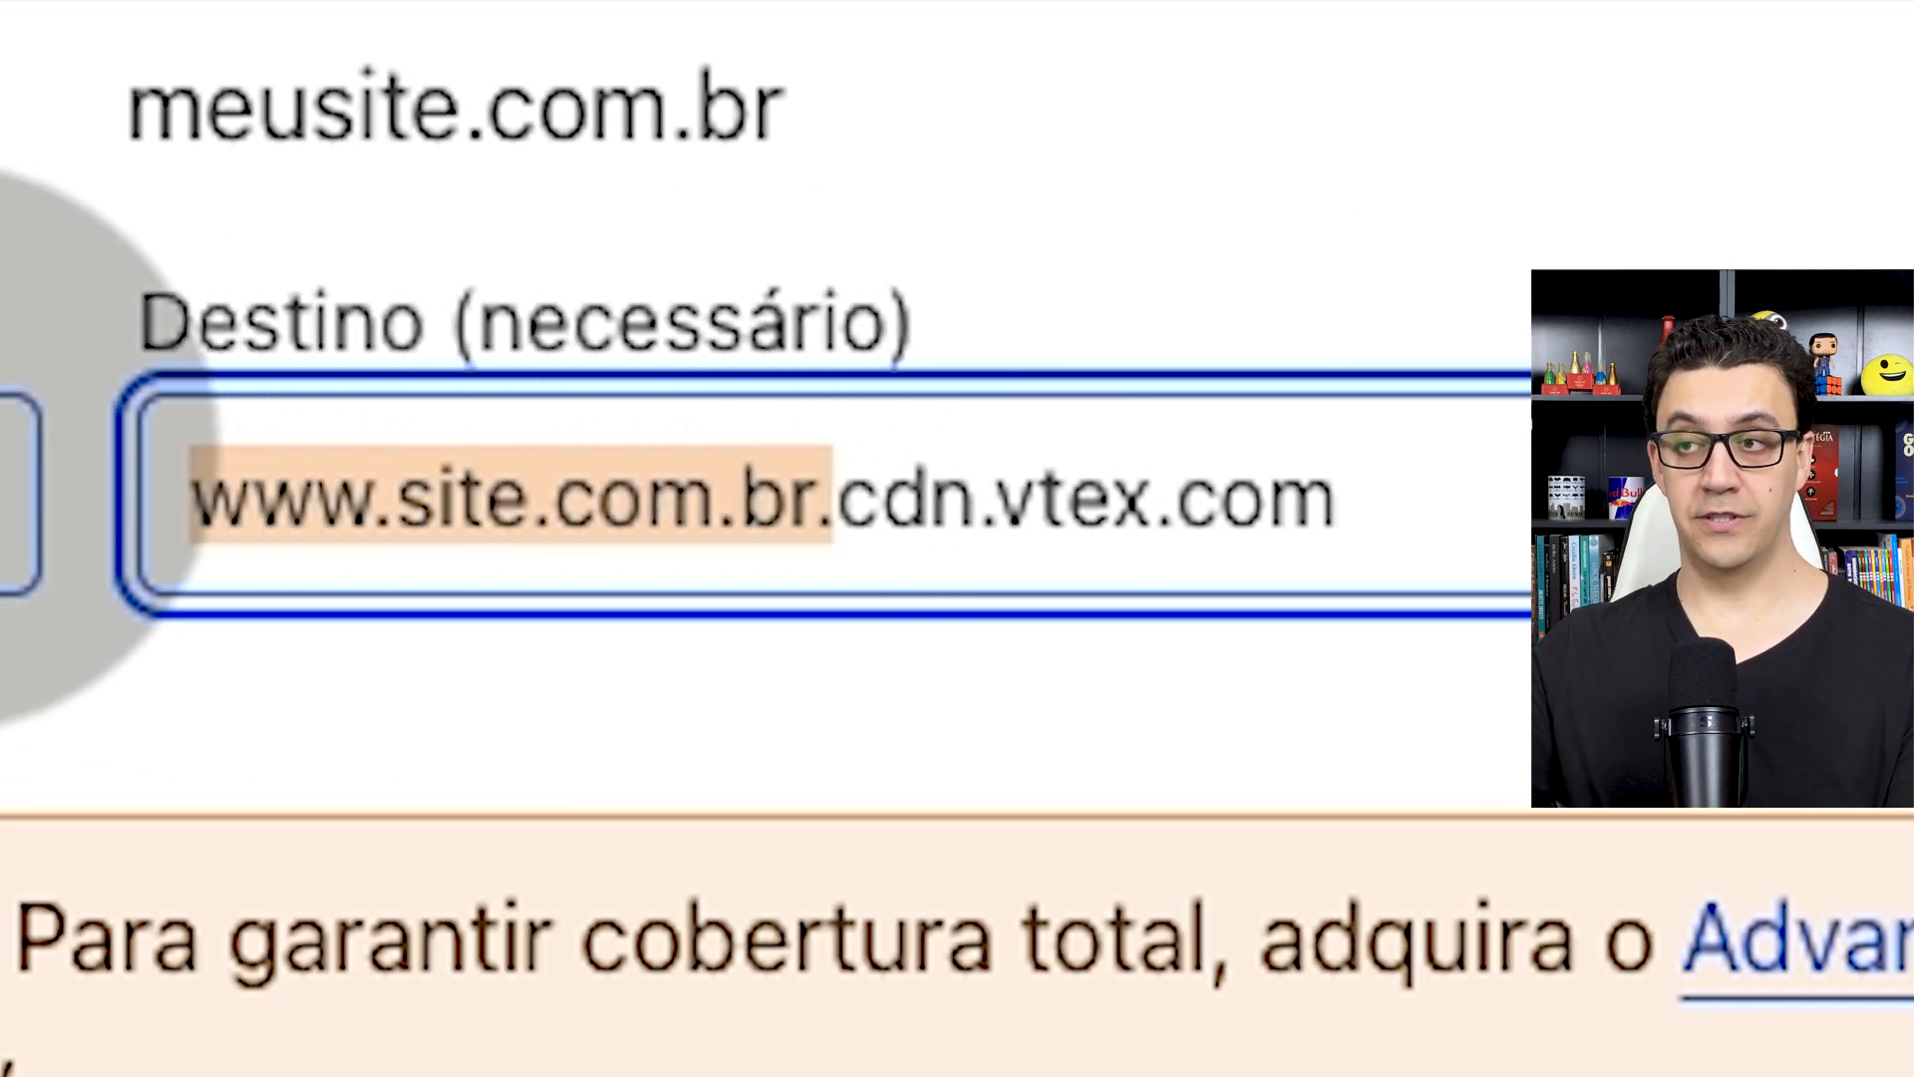
key(BackSpace)
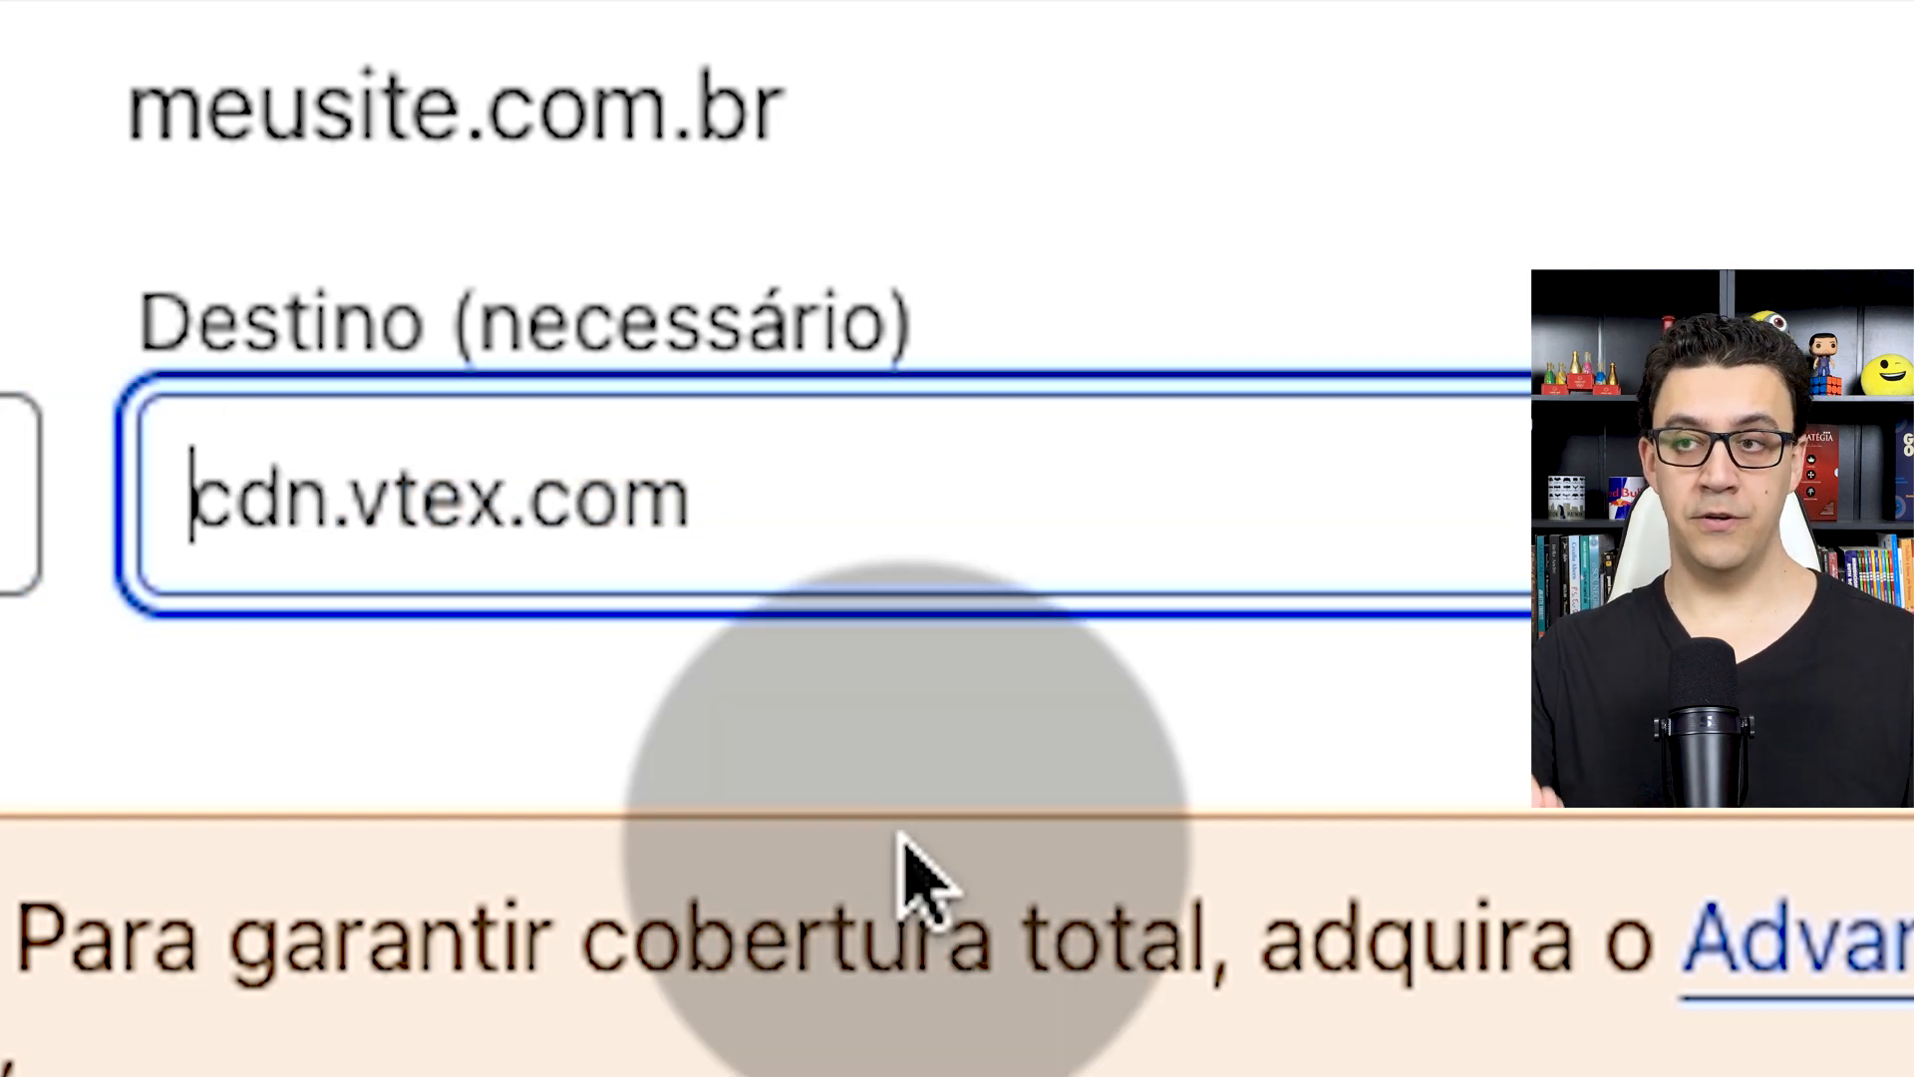
text(www.)
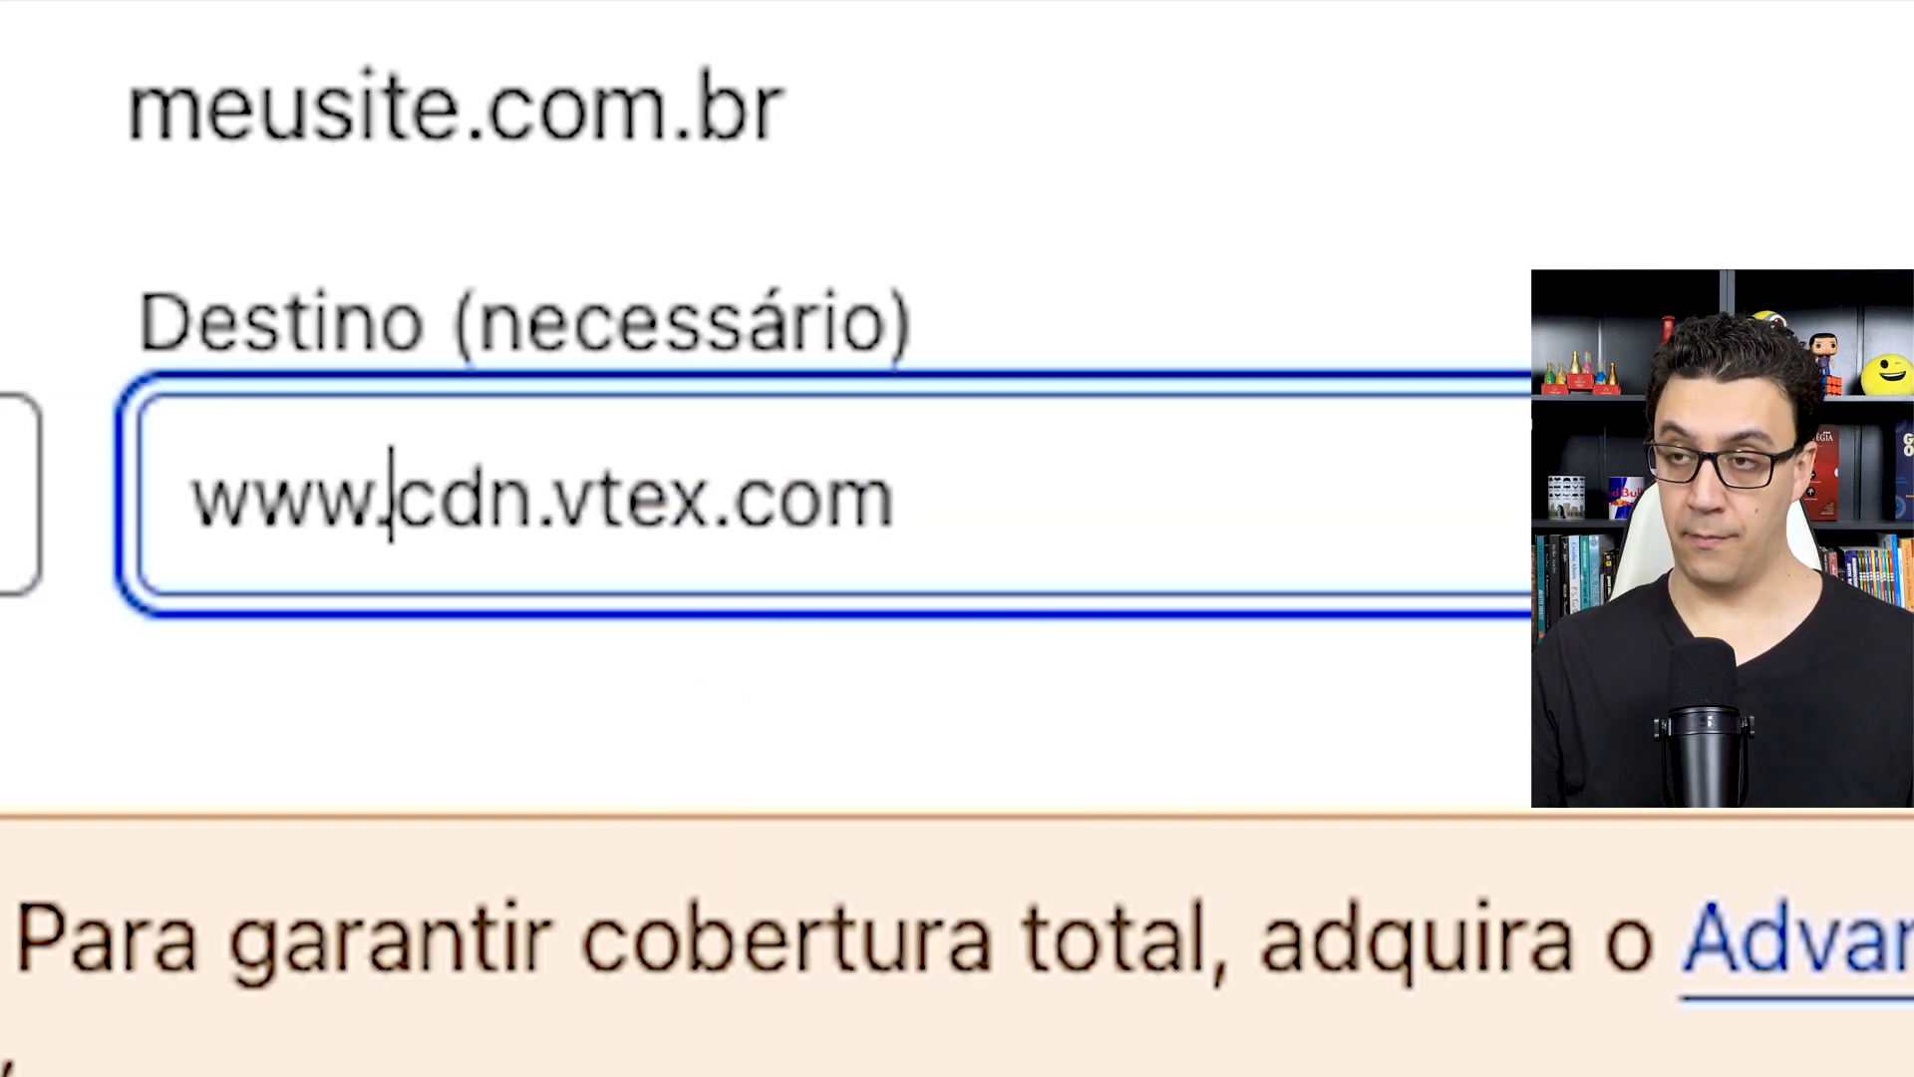
key(Tab)
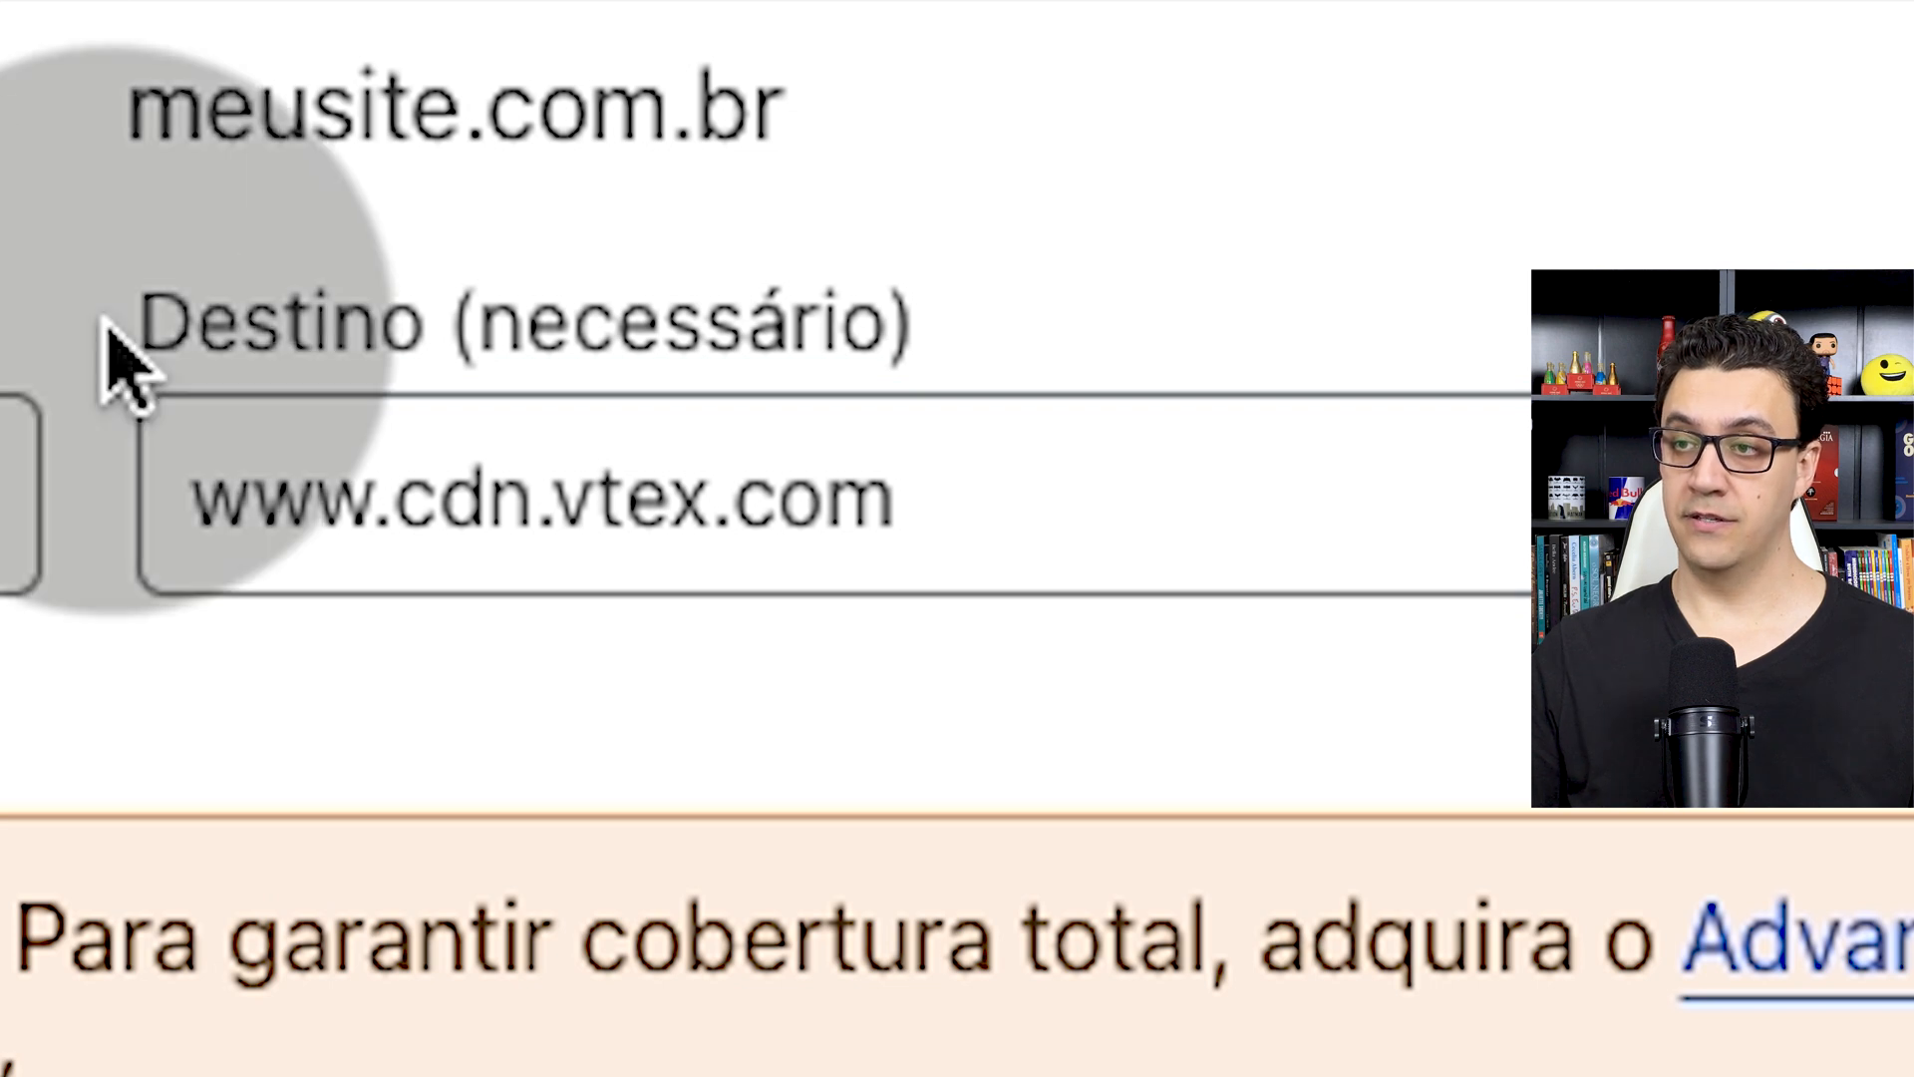
click(394, 499)
key(ctrl+v)
text(.)
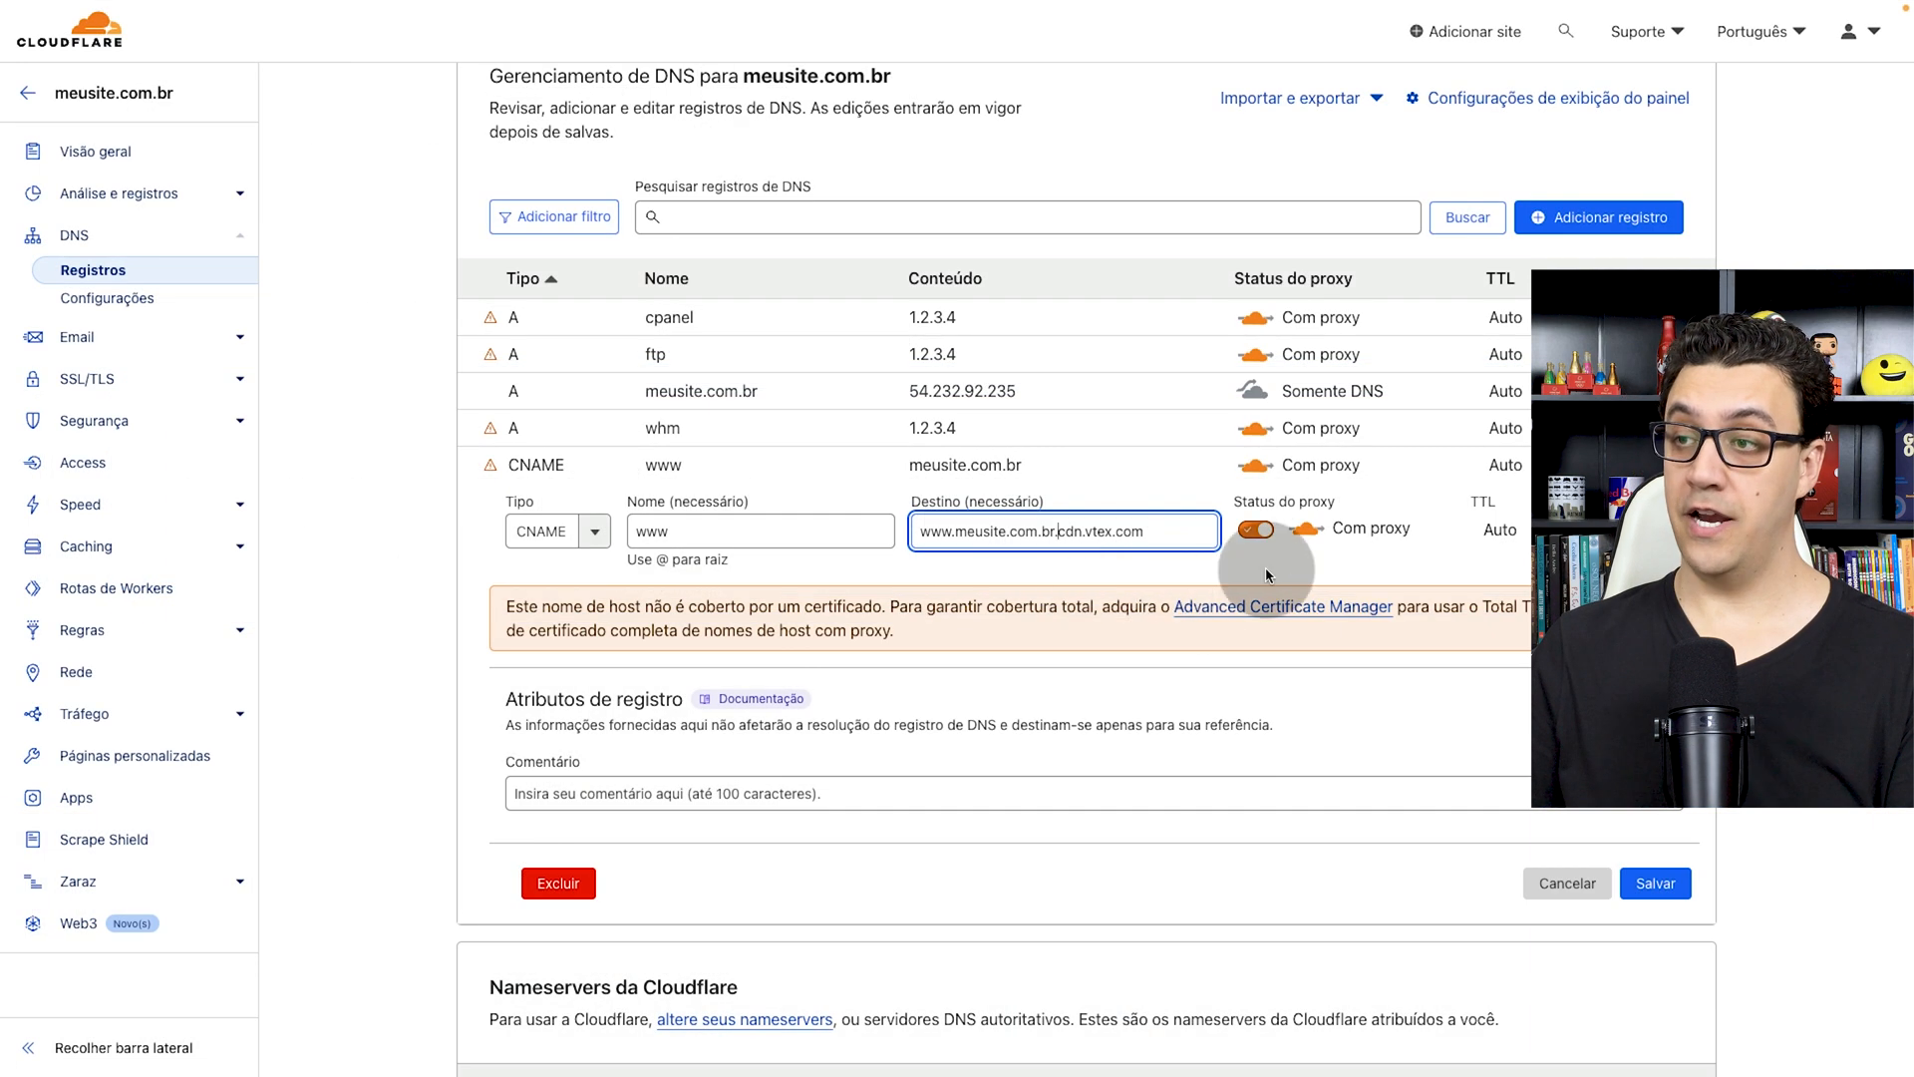
click(1256, 530)
click(1655, 883)
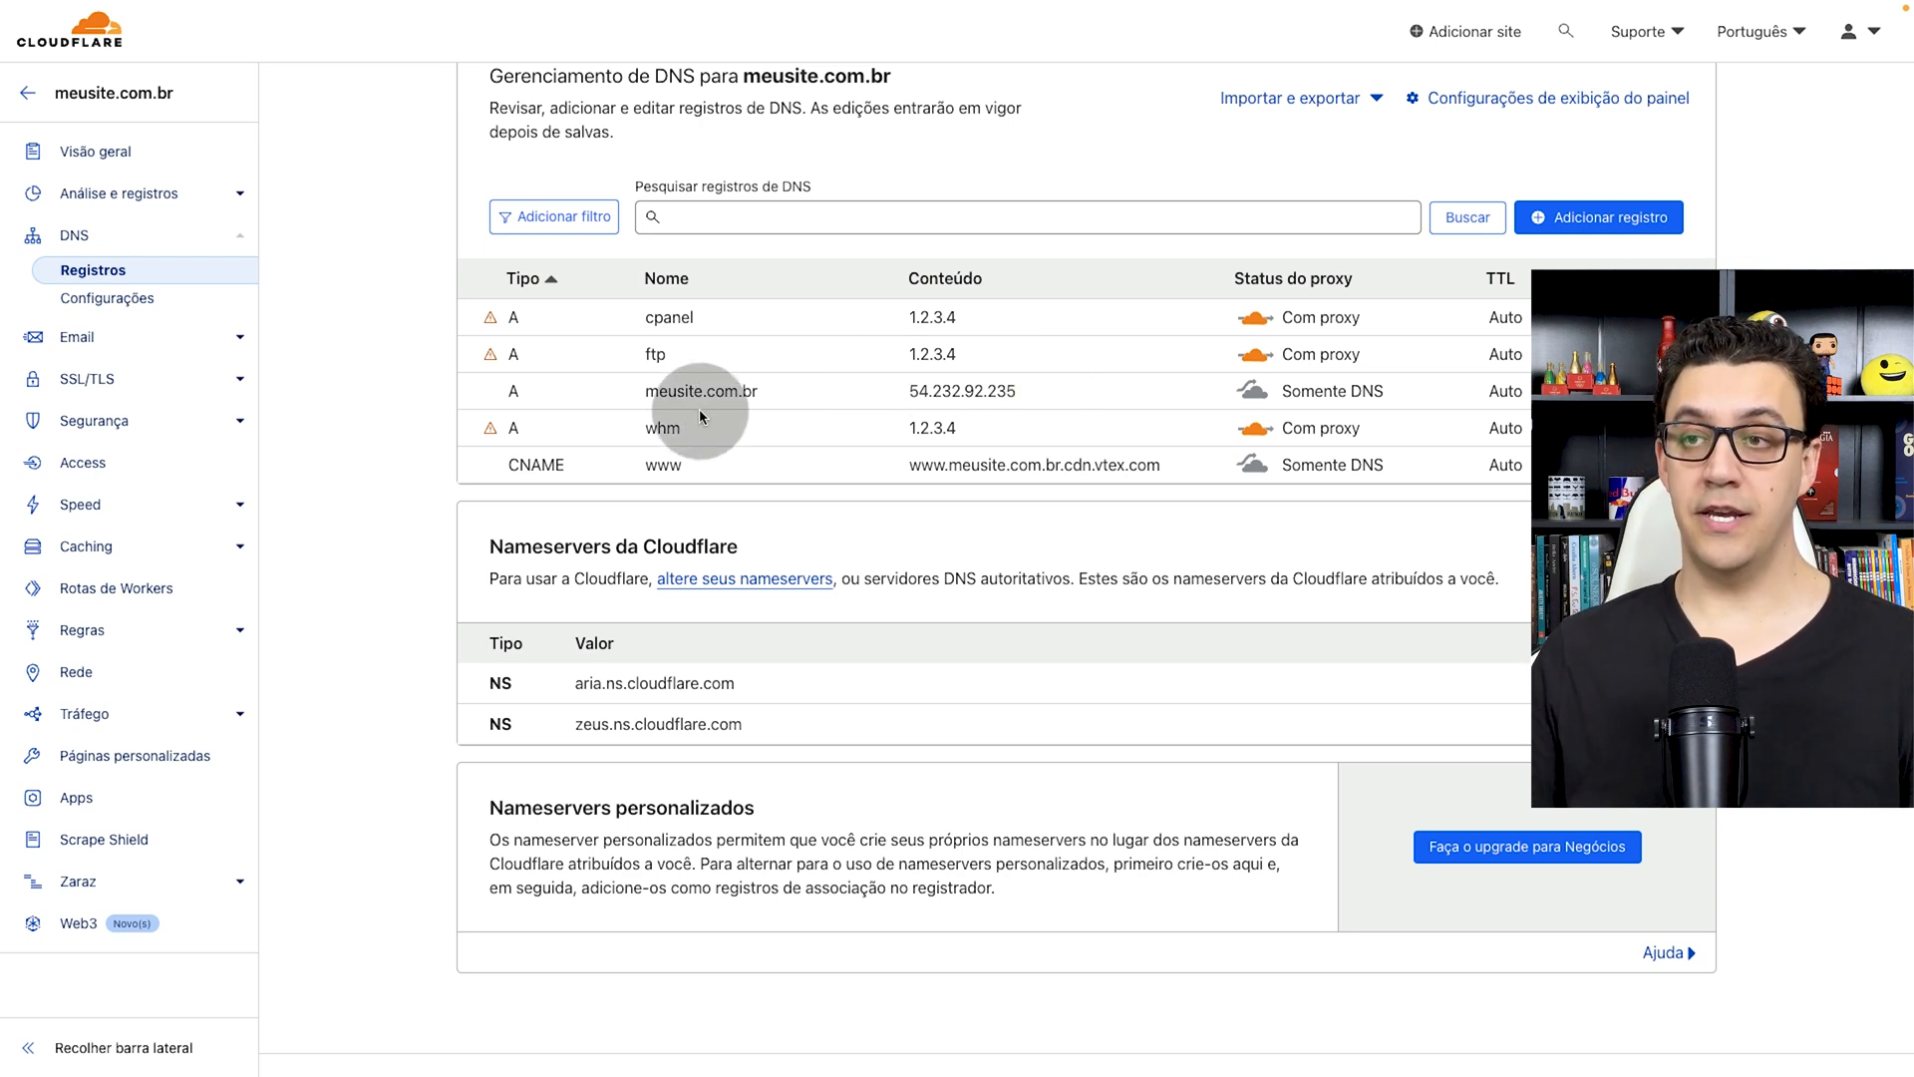
drag(643, 391, 772, 389)
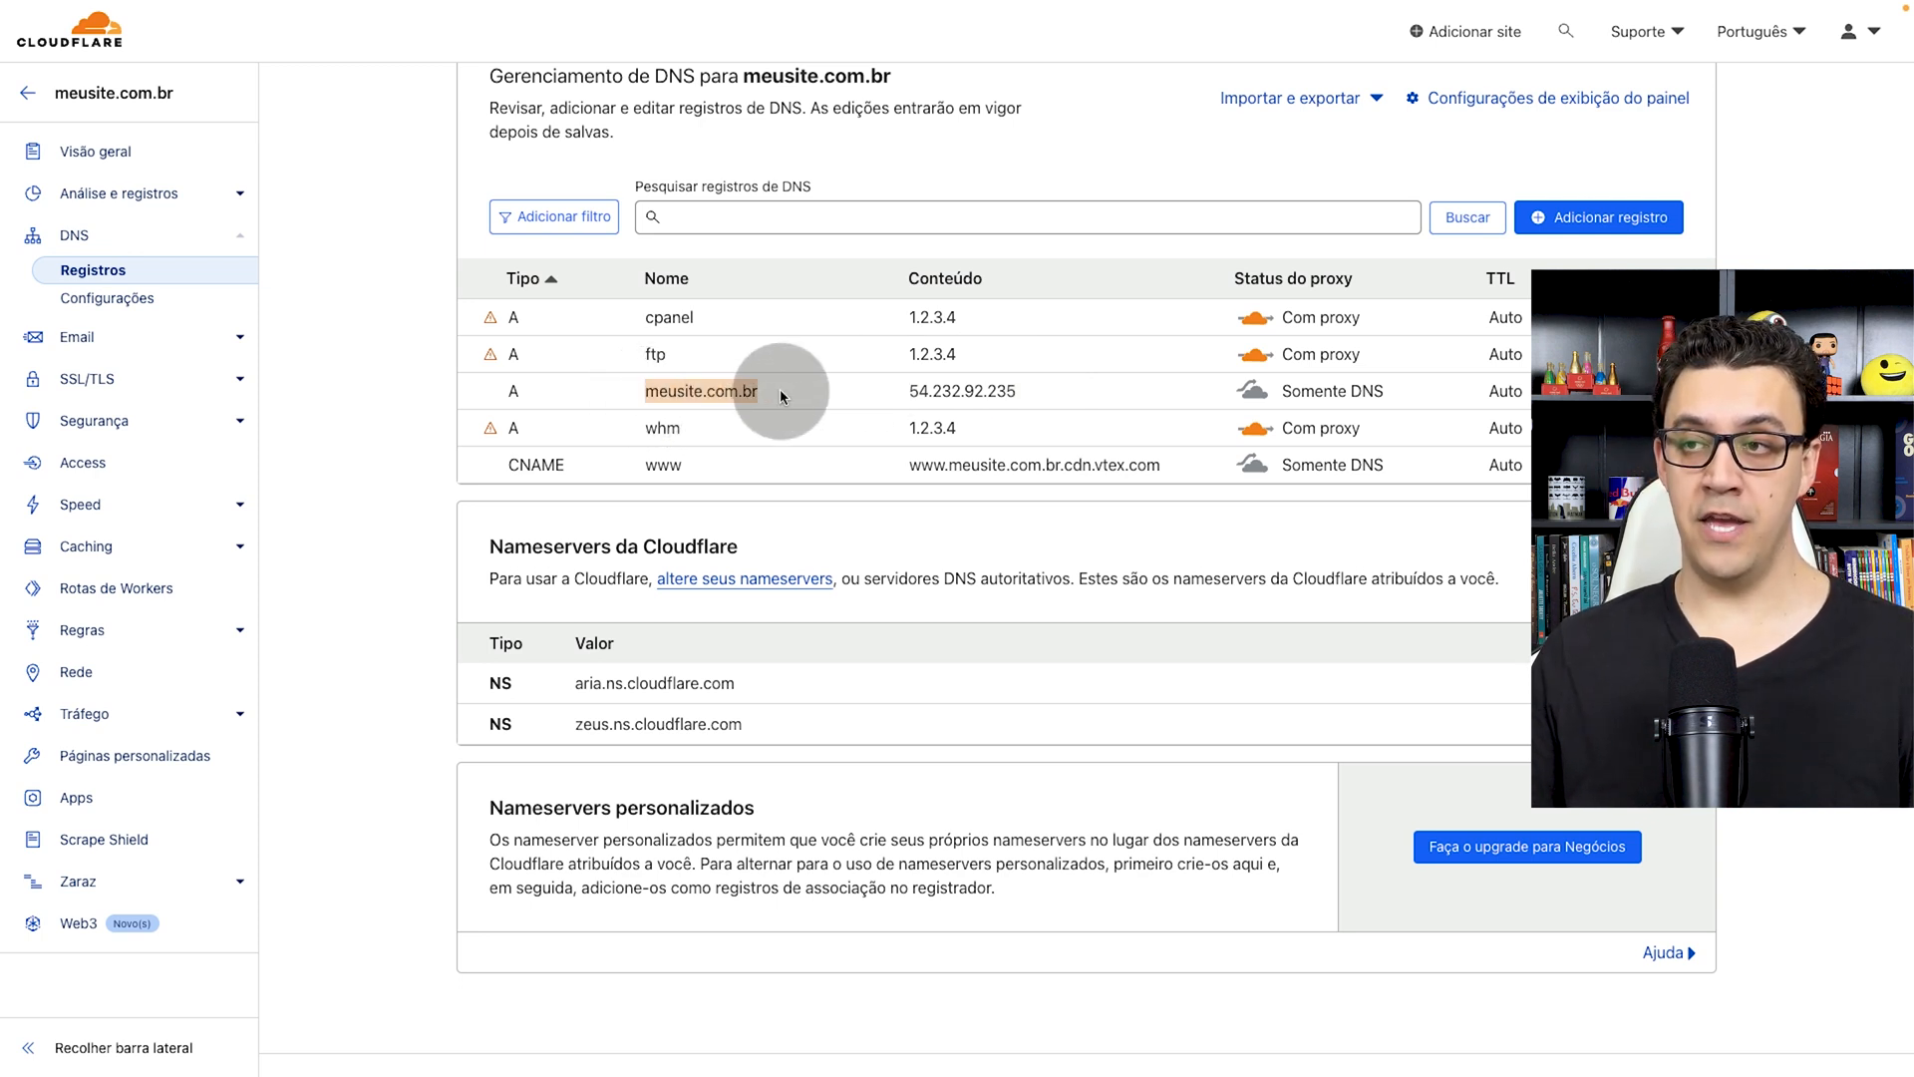
drag(907, 391, 1018, 389)
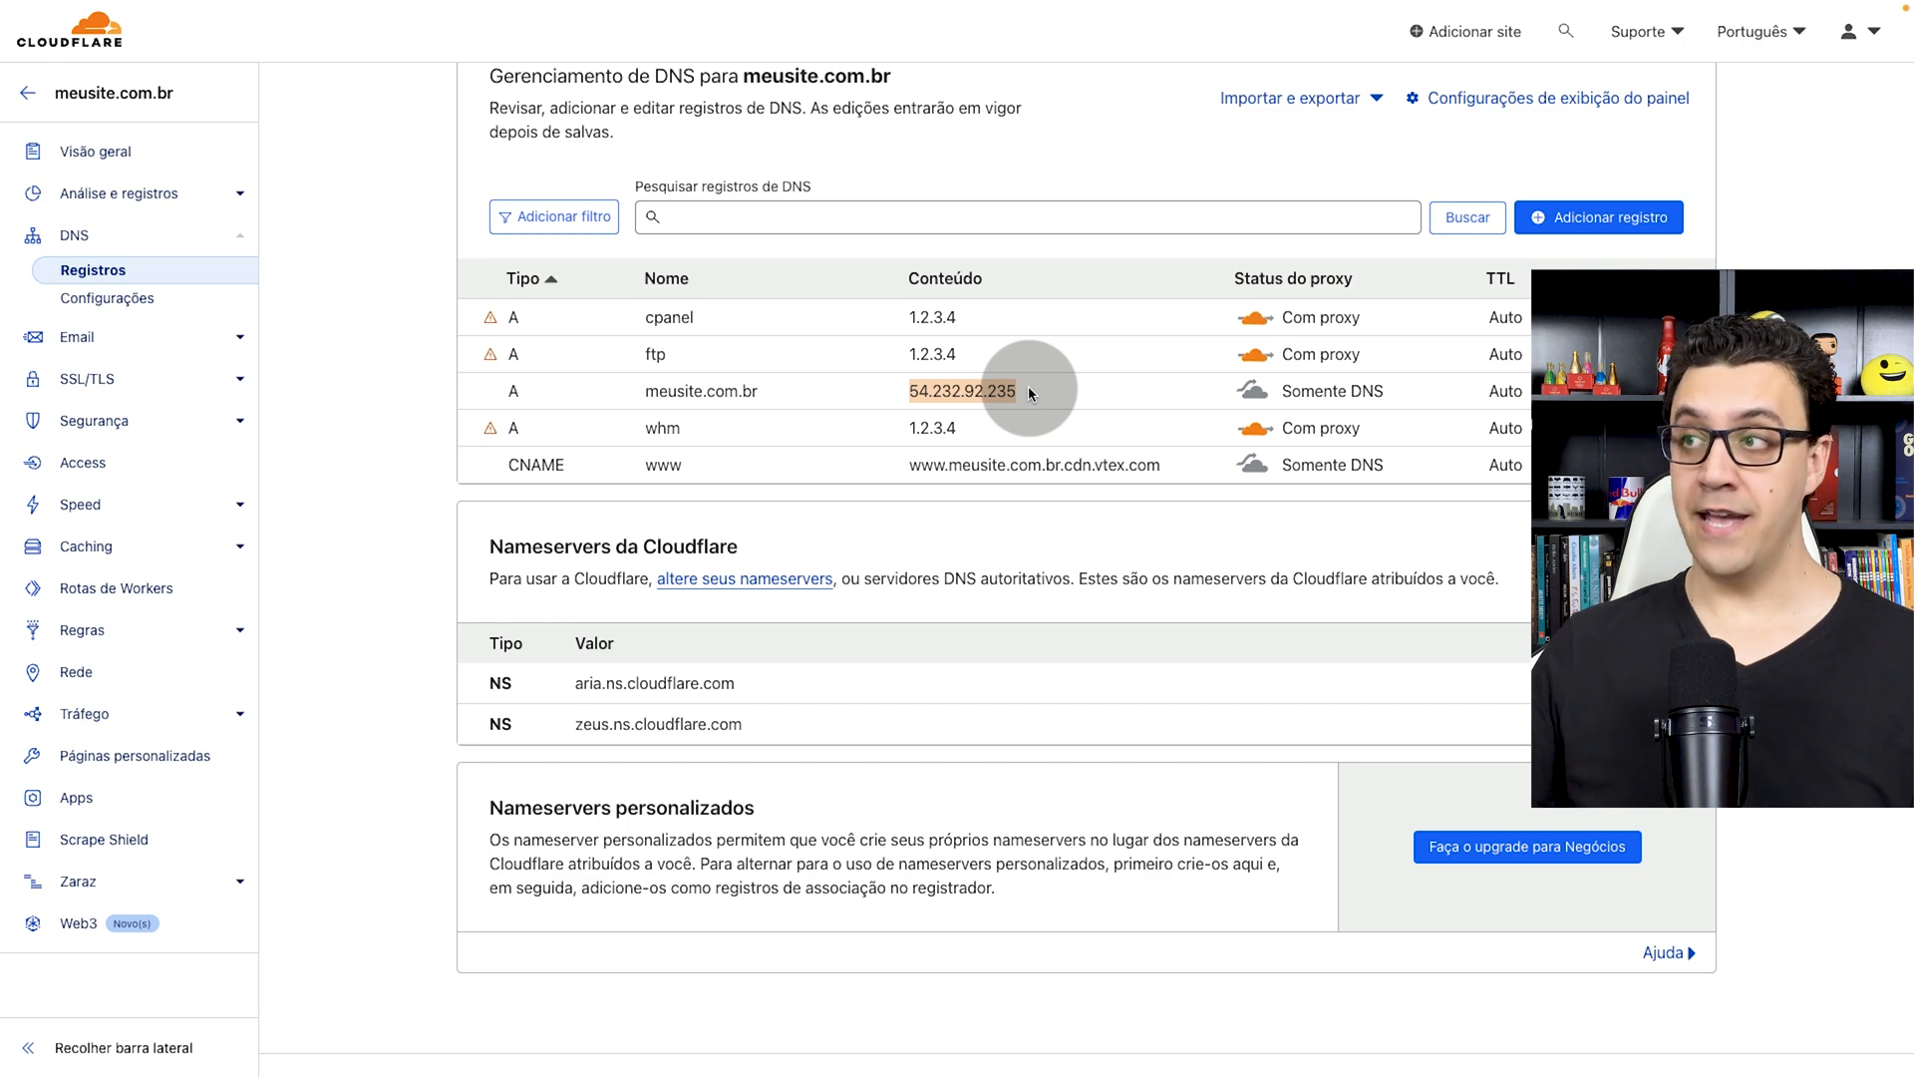
Step: Start a new MX record for meusite.com.br and set its priority to 0
click(1568, 228)
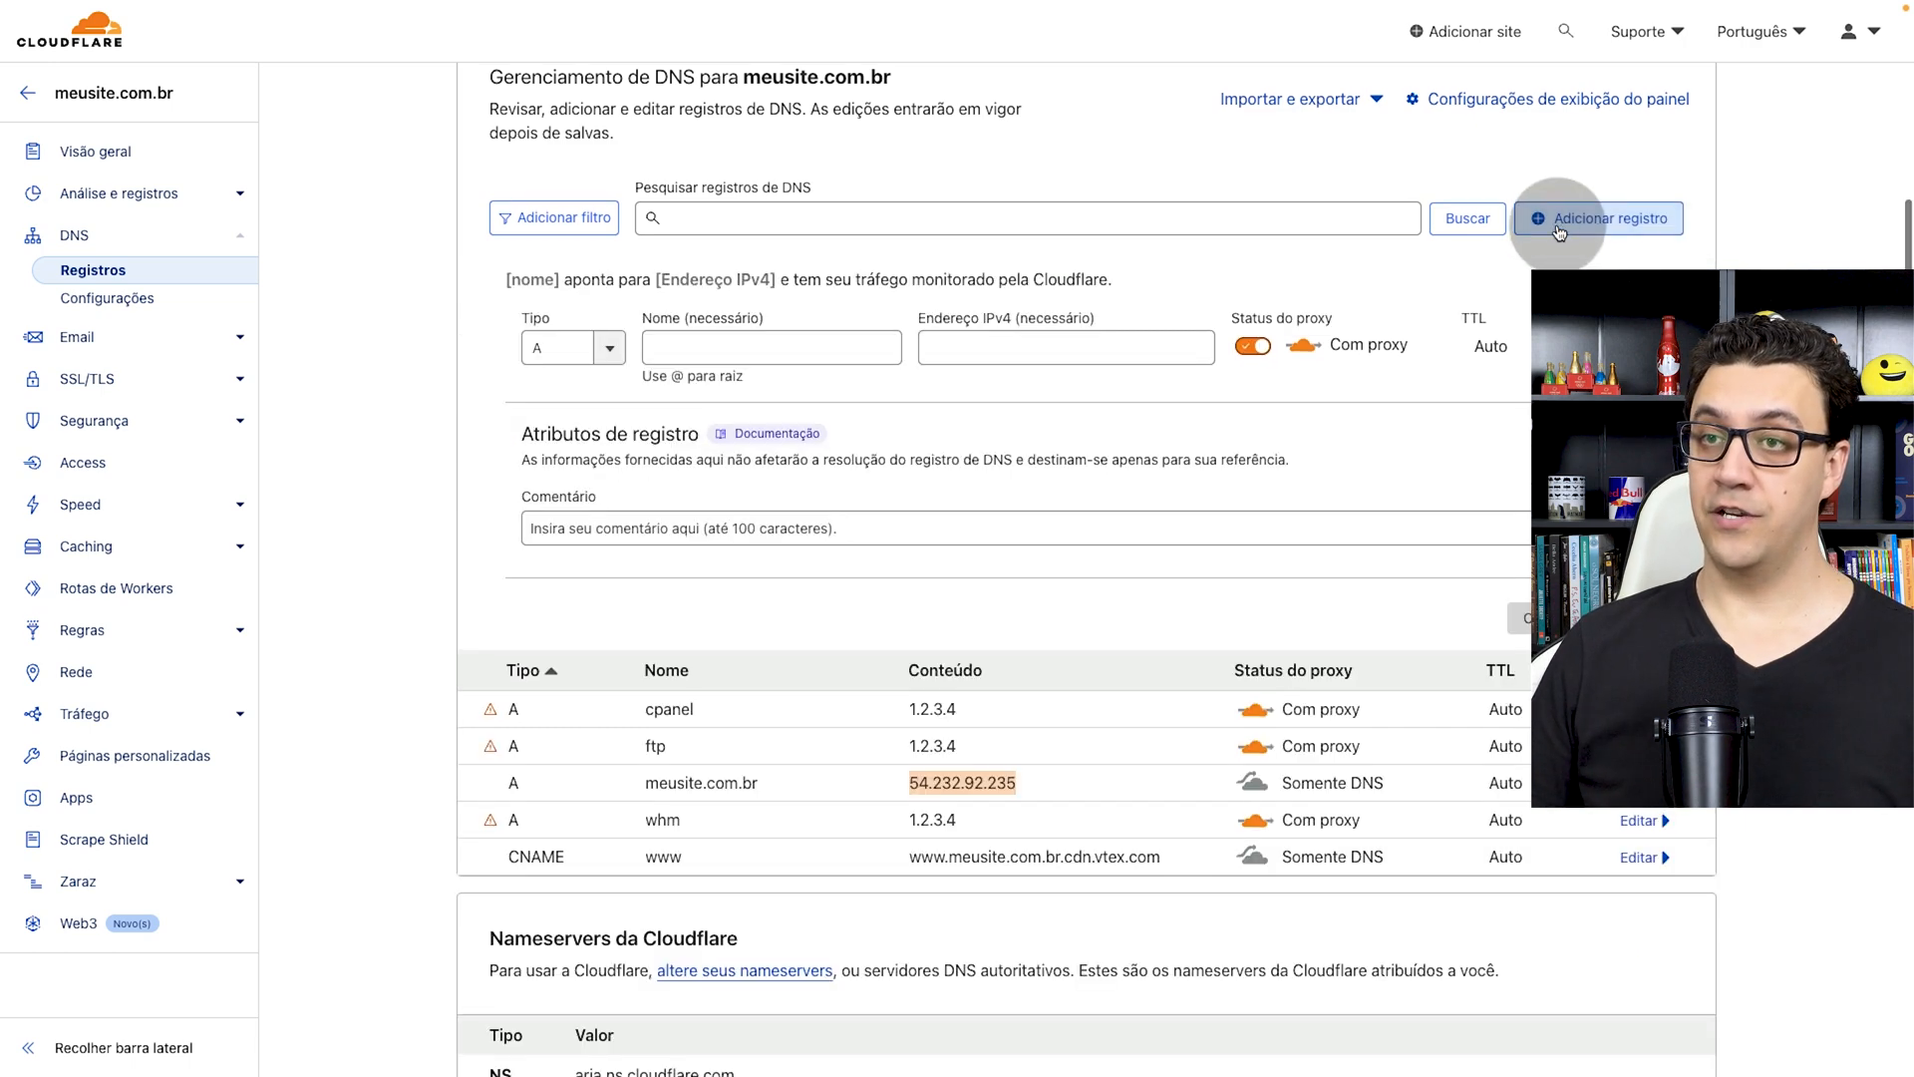
click(610, 347)
scroll(583, 501, up, 1)
scroll(581, 502, down, 3)
click(579, 510)
click(763, 354)
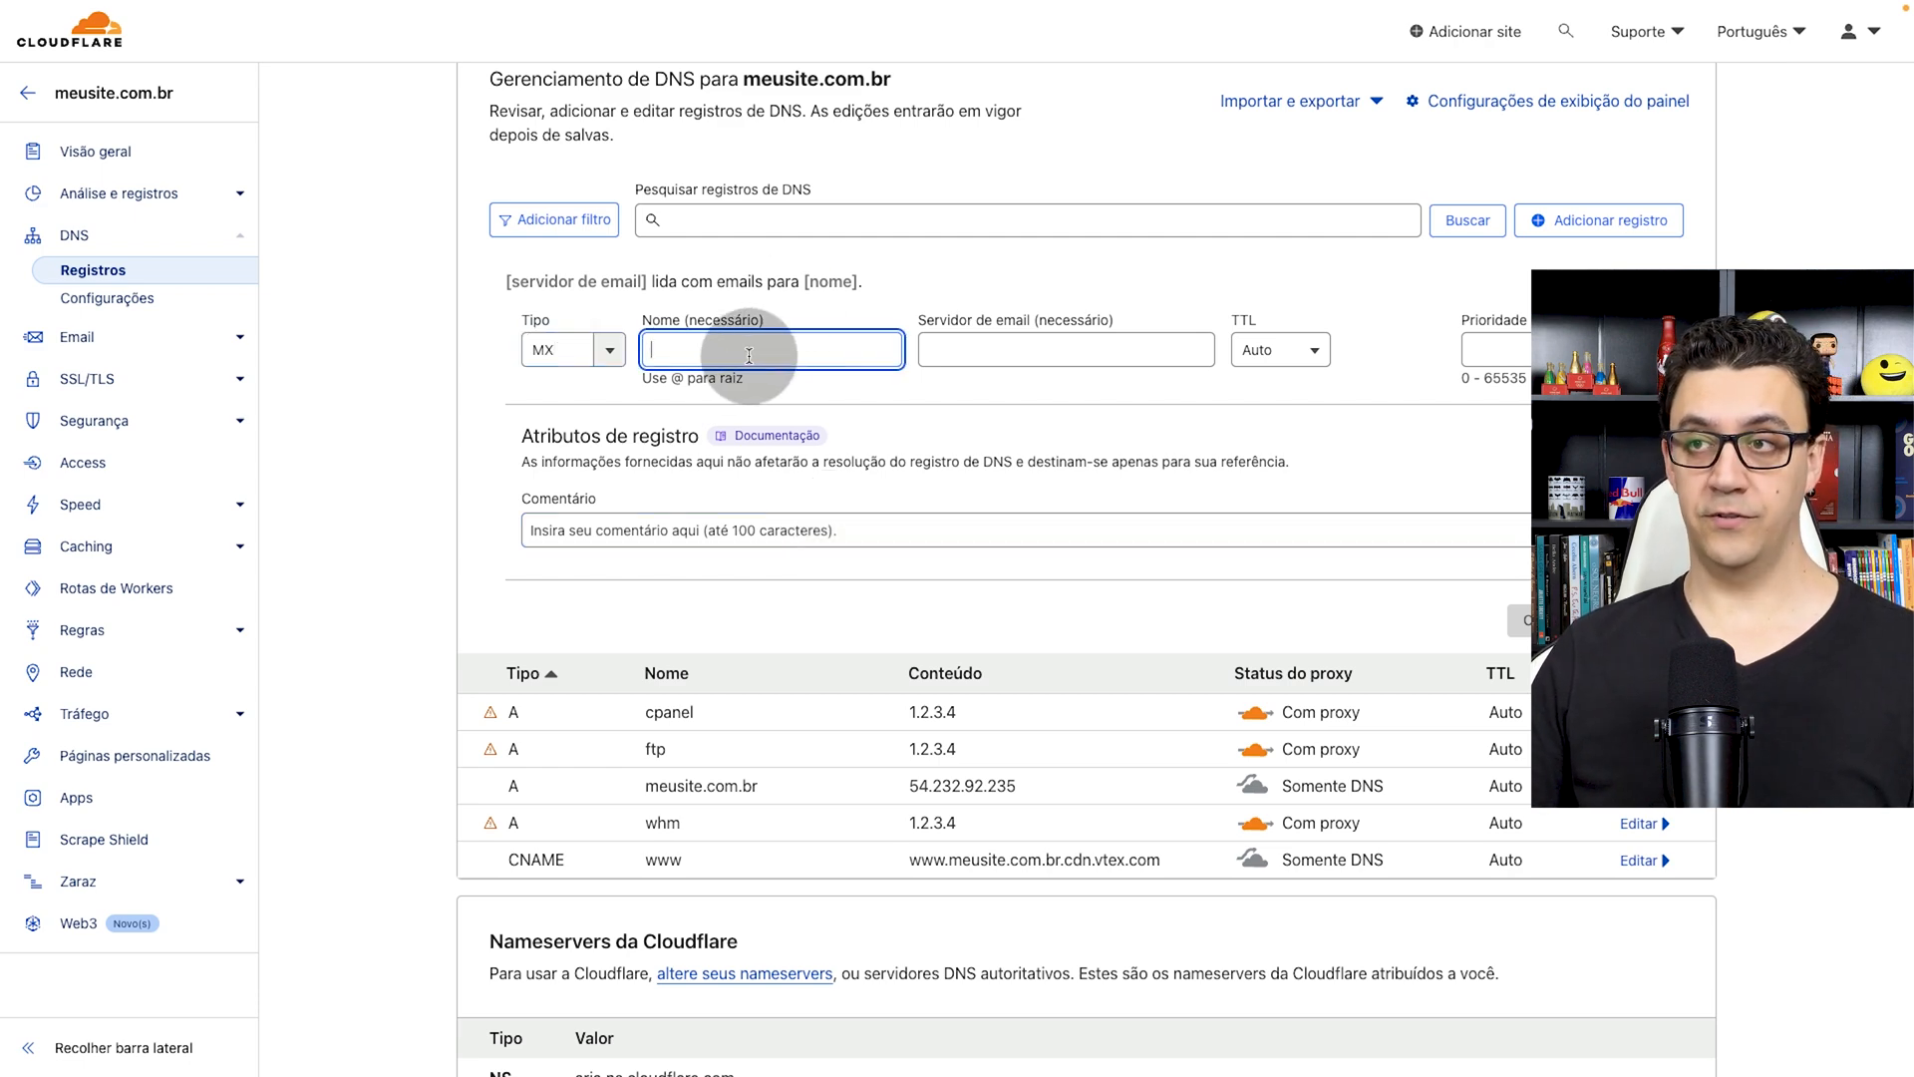
click(1005, 354)
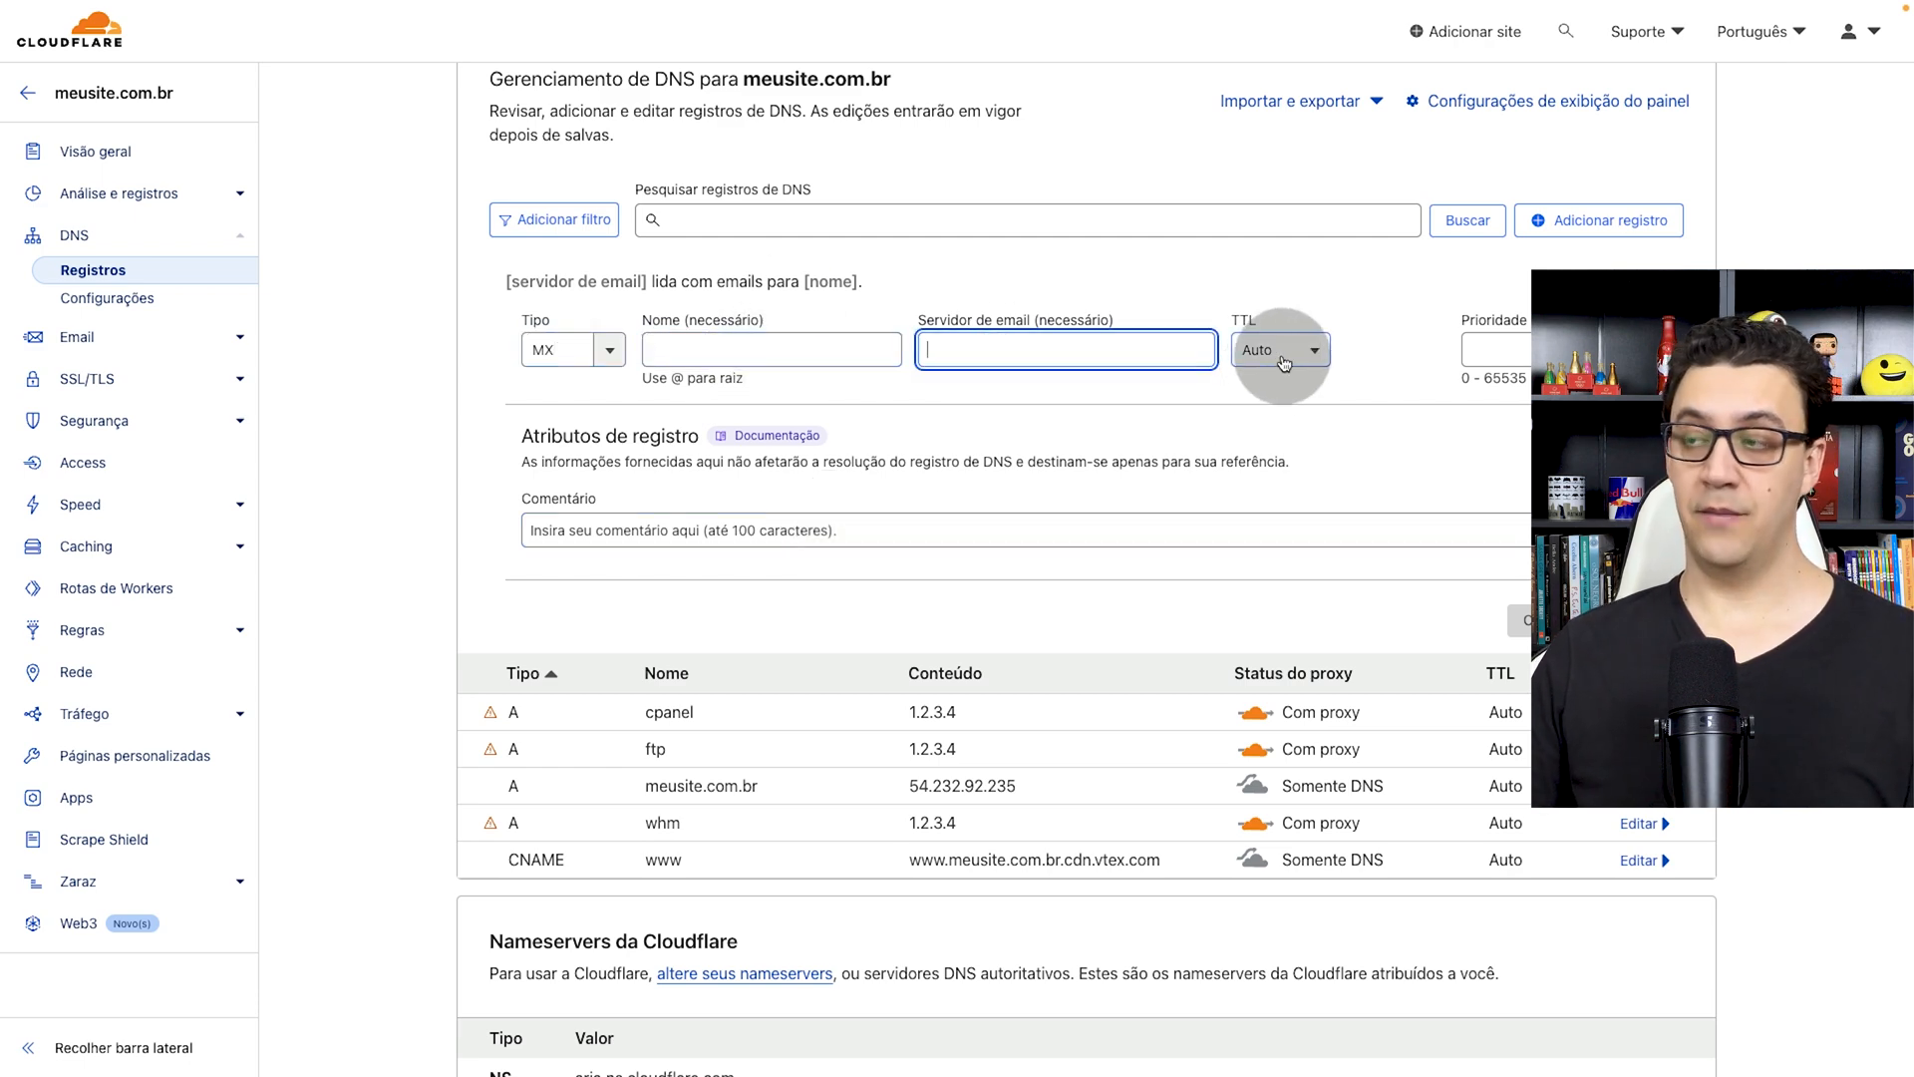
click(1498, 345)
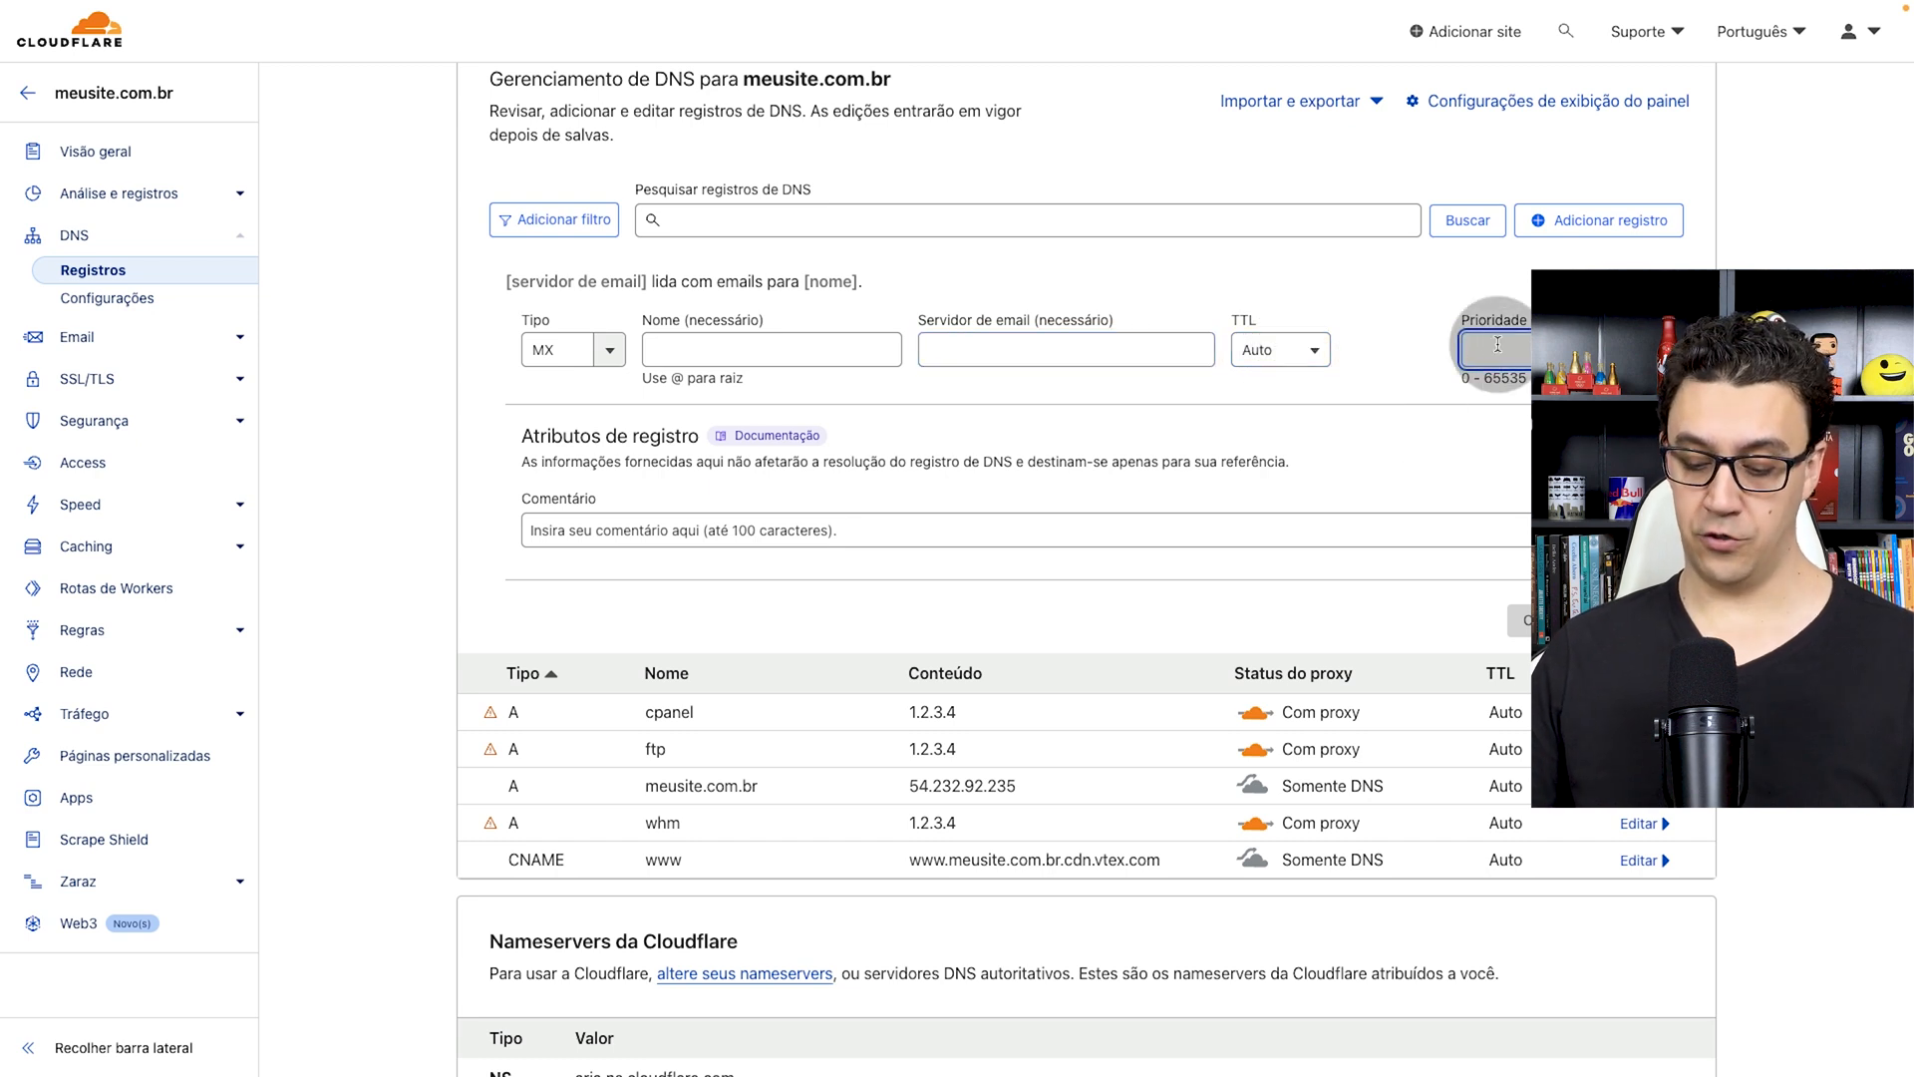
text(0)
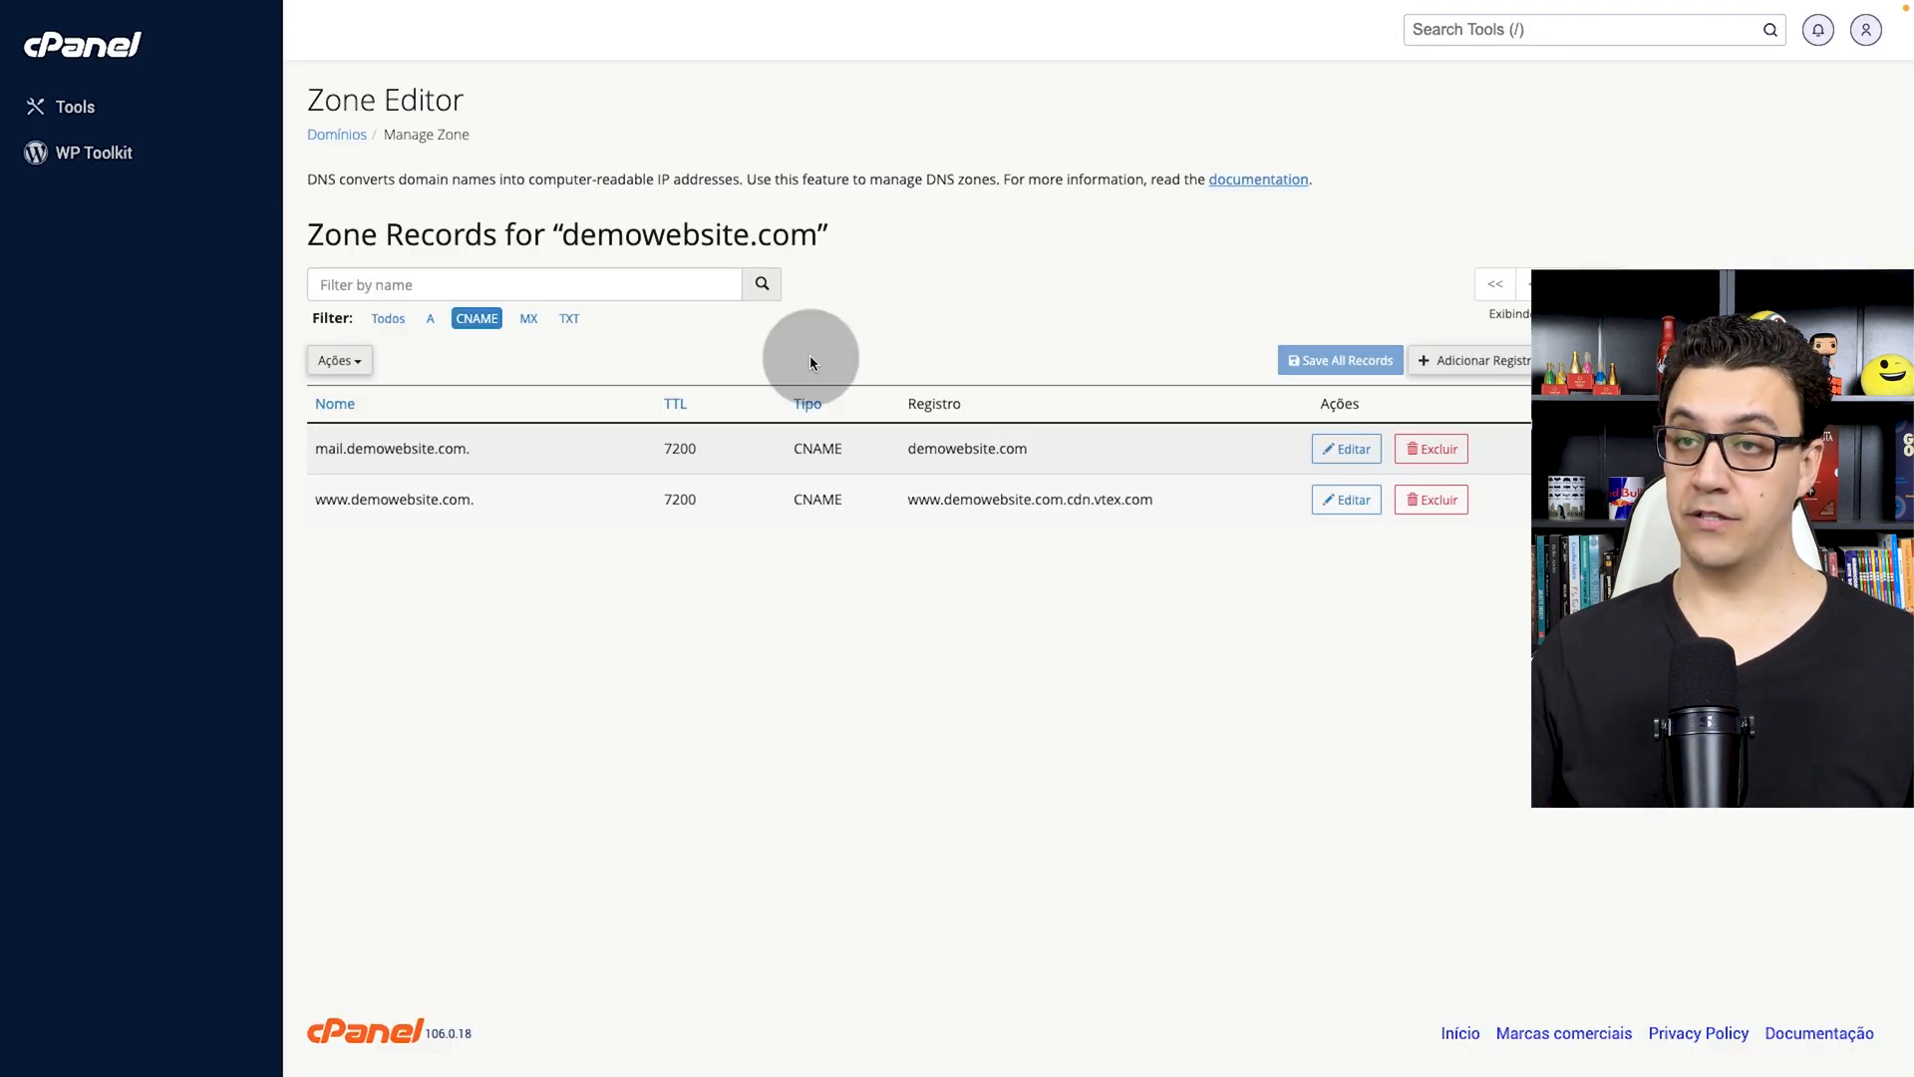
Step: In cPanel's Zone Editor, filter the demowebsite.com zone to MX records and open its MX record's destination for editing
click(528, 318)
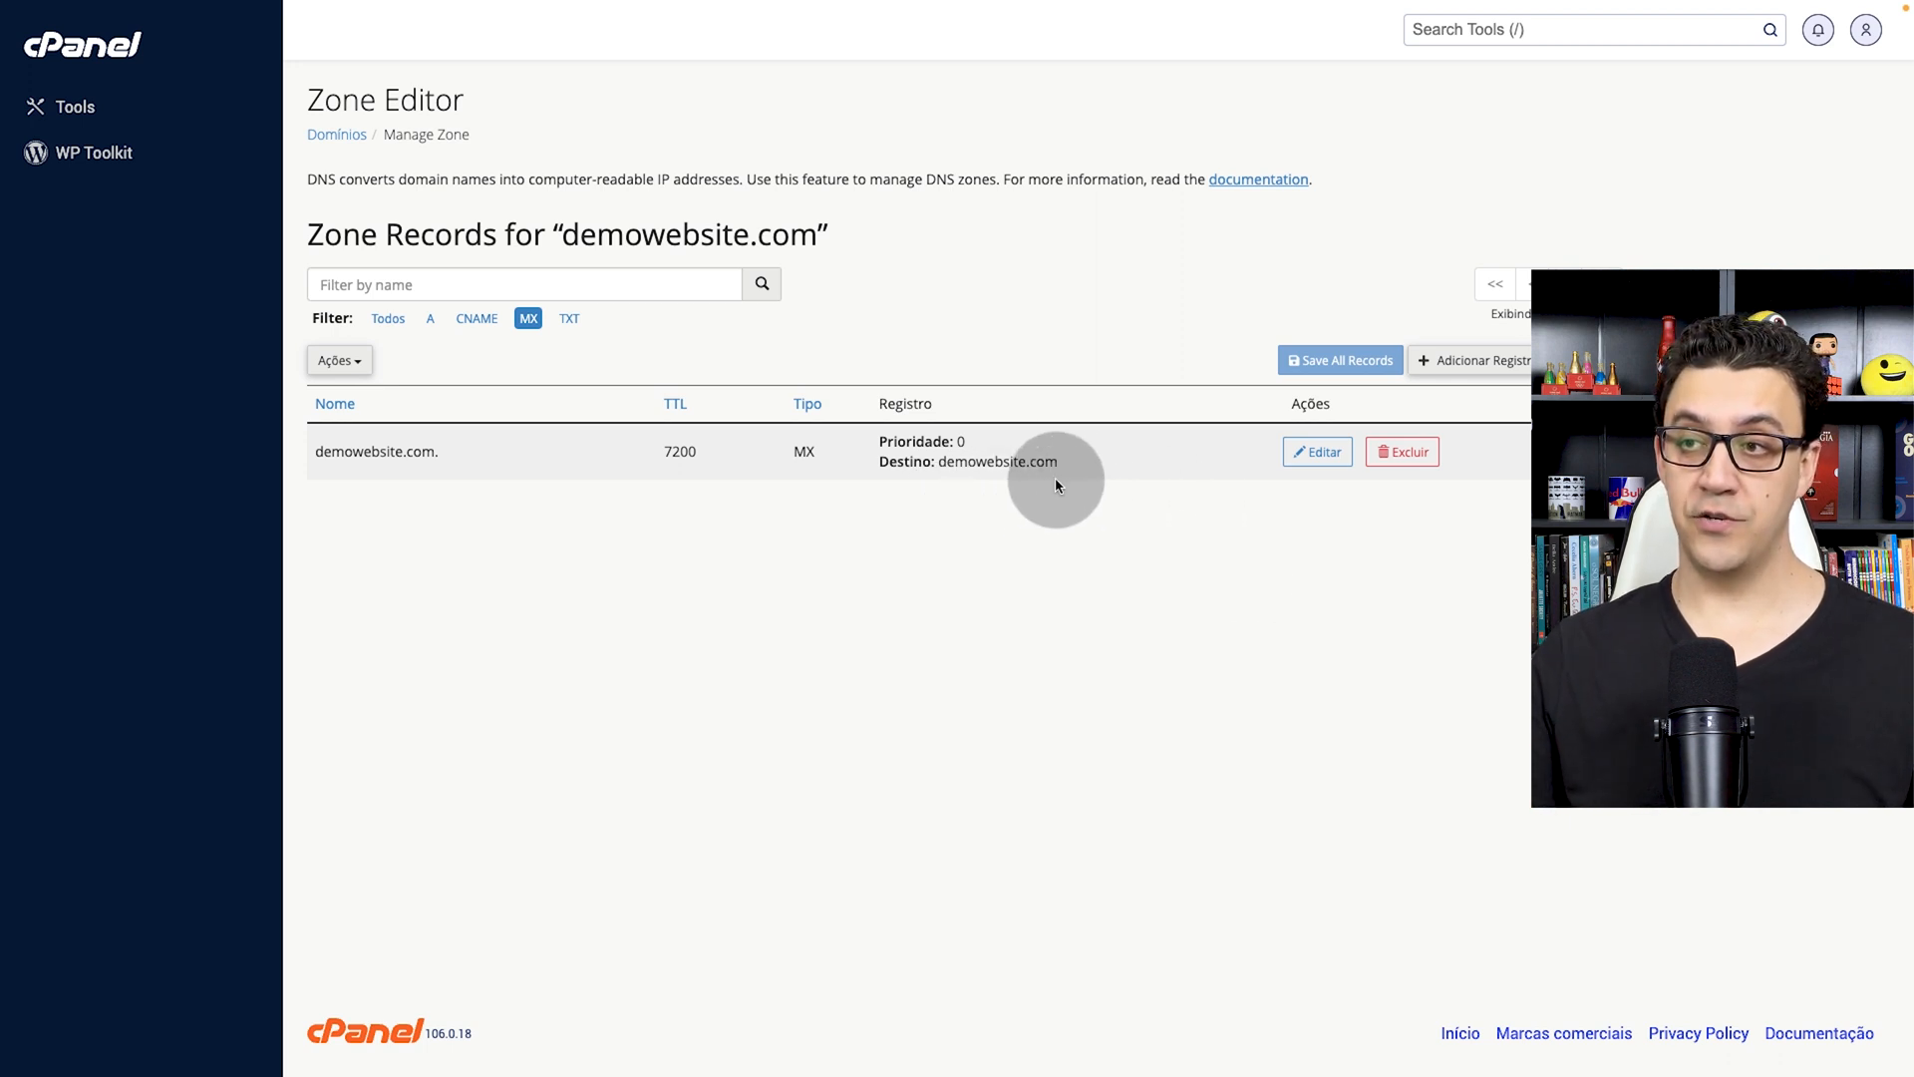
drag(935, 460, 1087, 465)
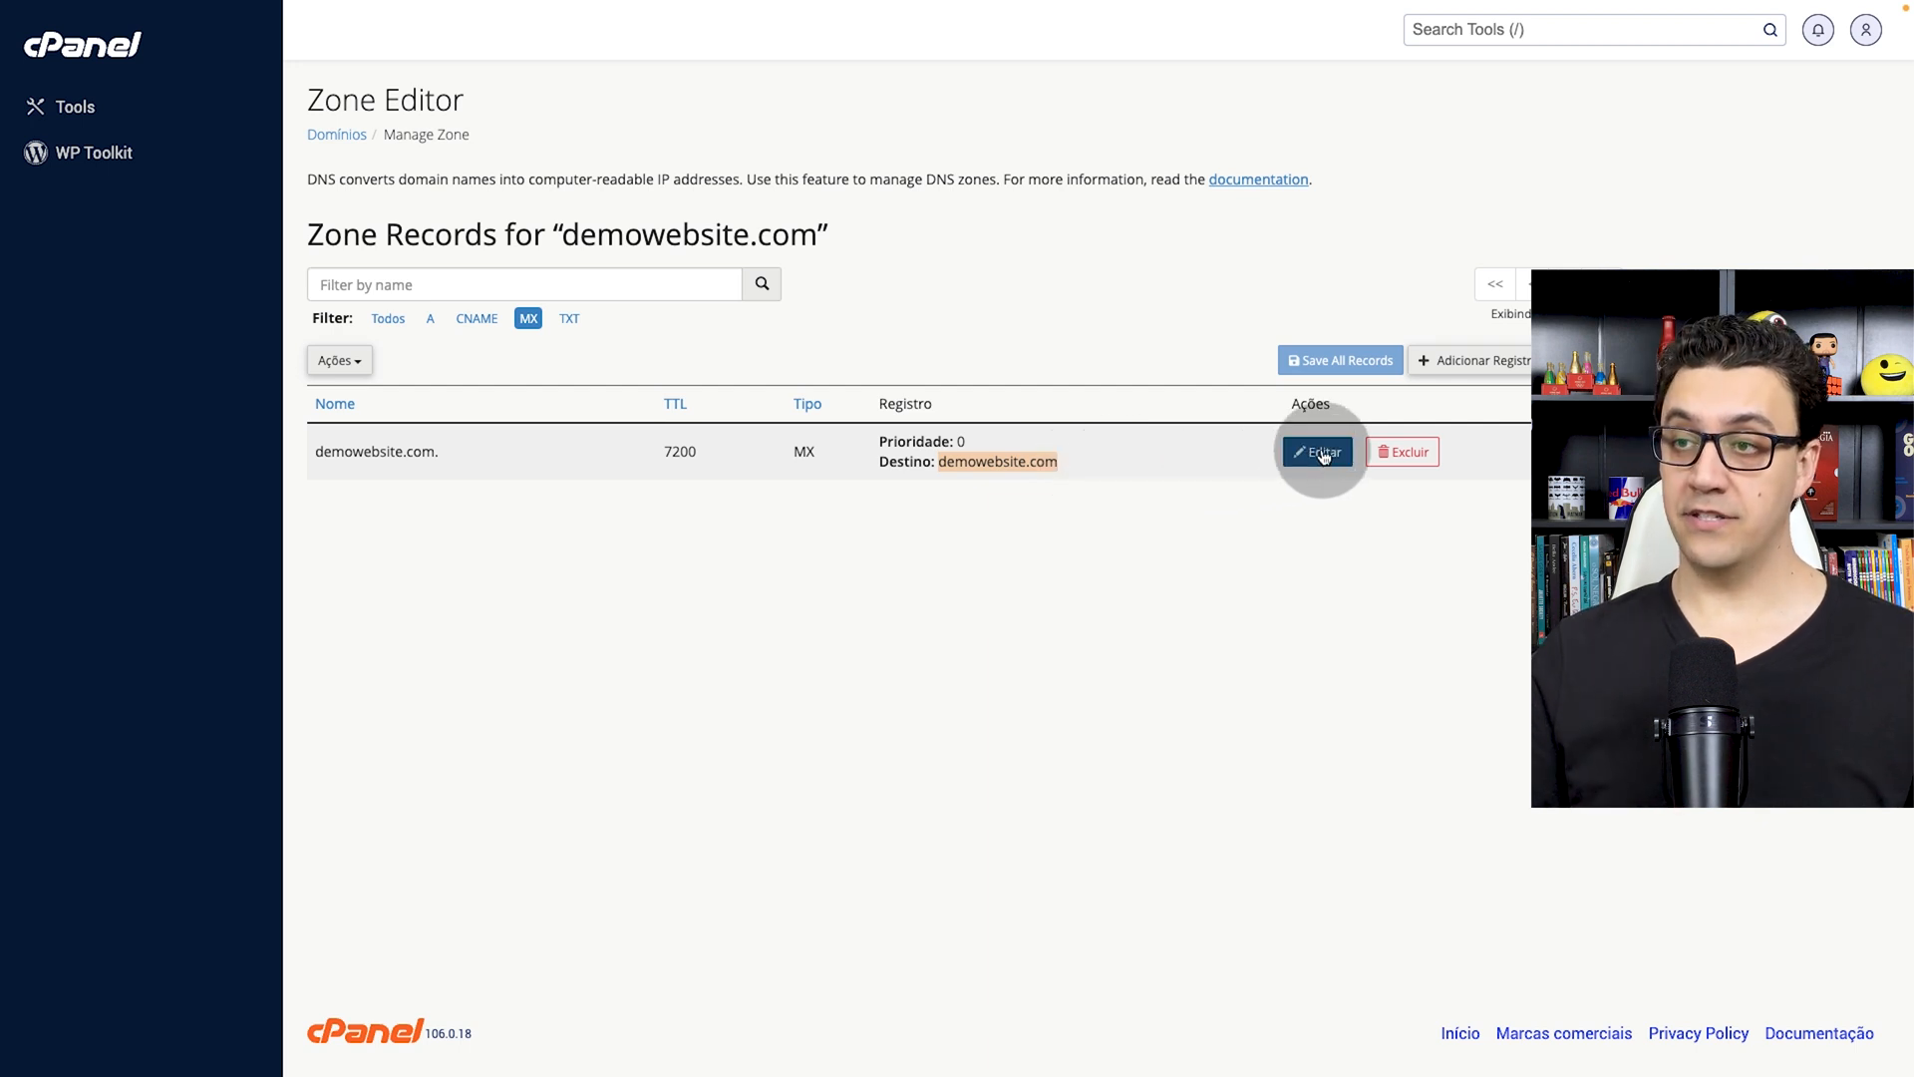
click(1311, 452)
click(1056, 494)
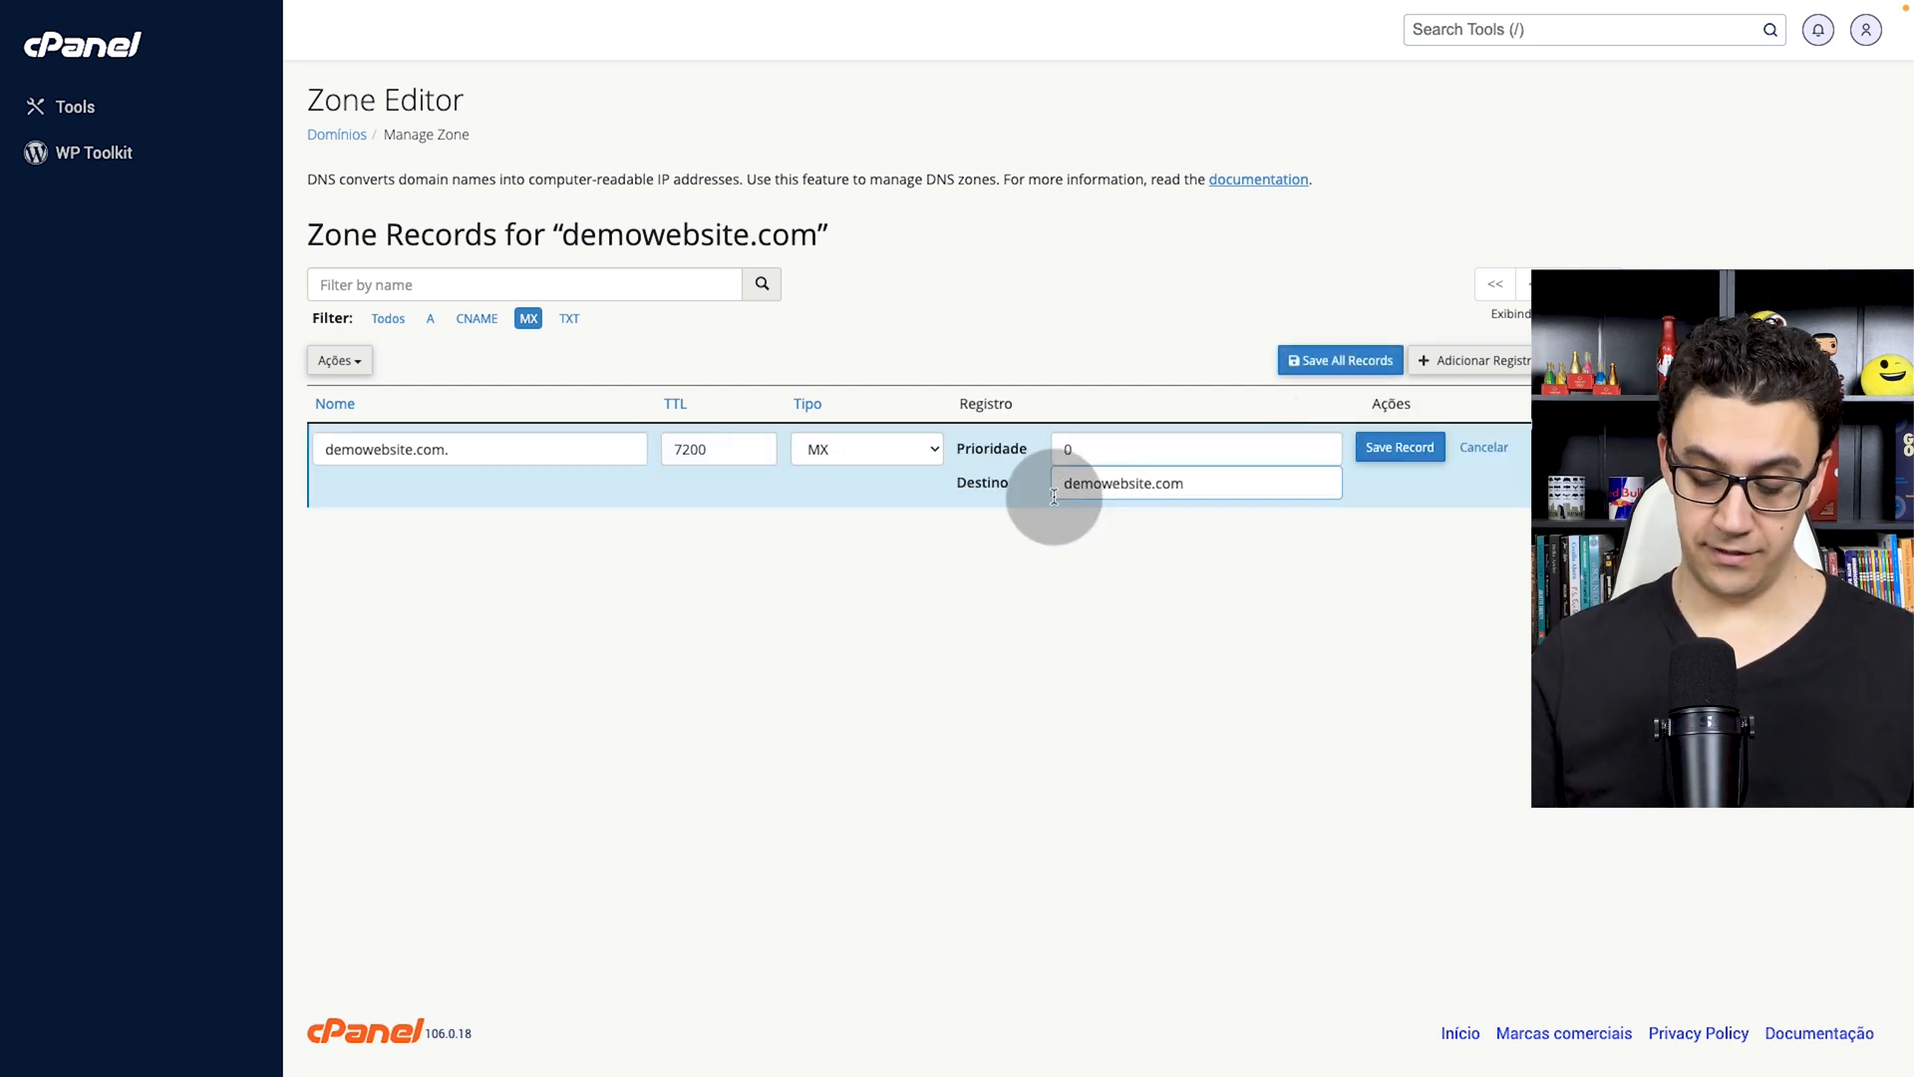
Step: Try the mail. prefix in front of the MX record's destination domain and remove it again
text(mail.)
key(BackSpace)
key(BackSpace)
key(BackSpace)
key(BackSpace)
key(BackSpace)
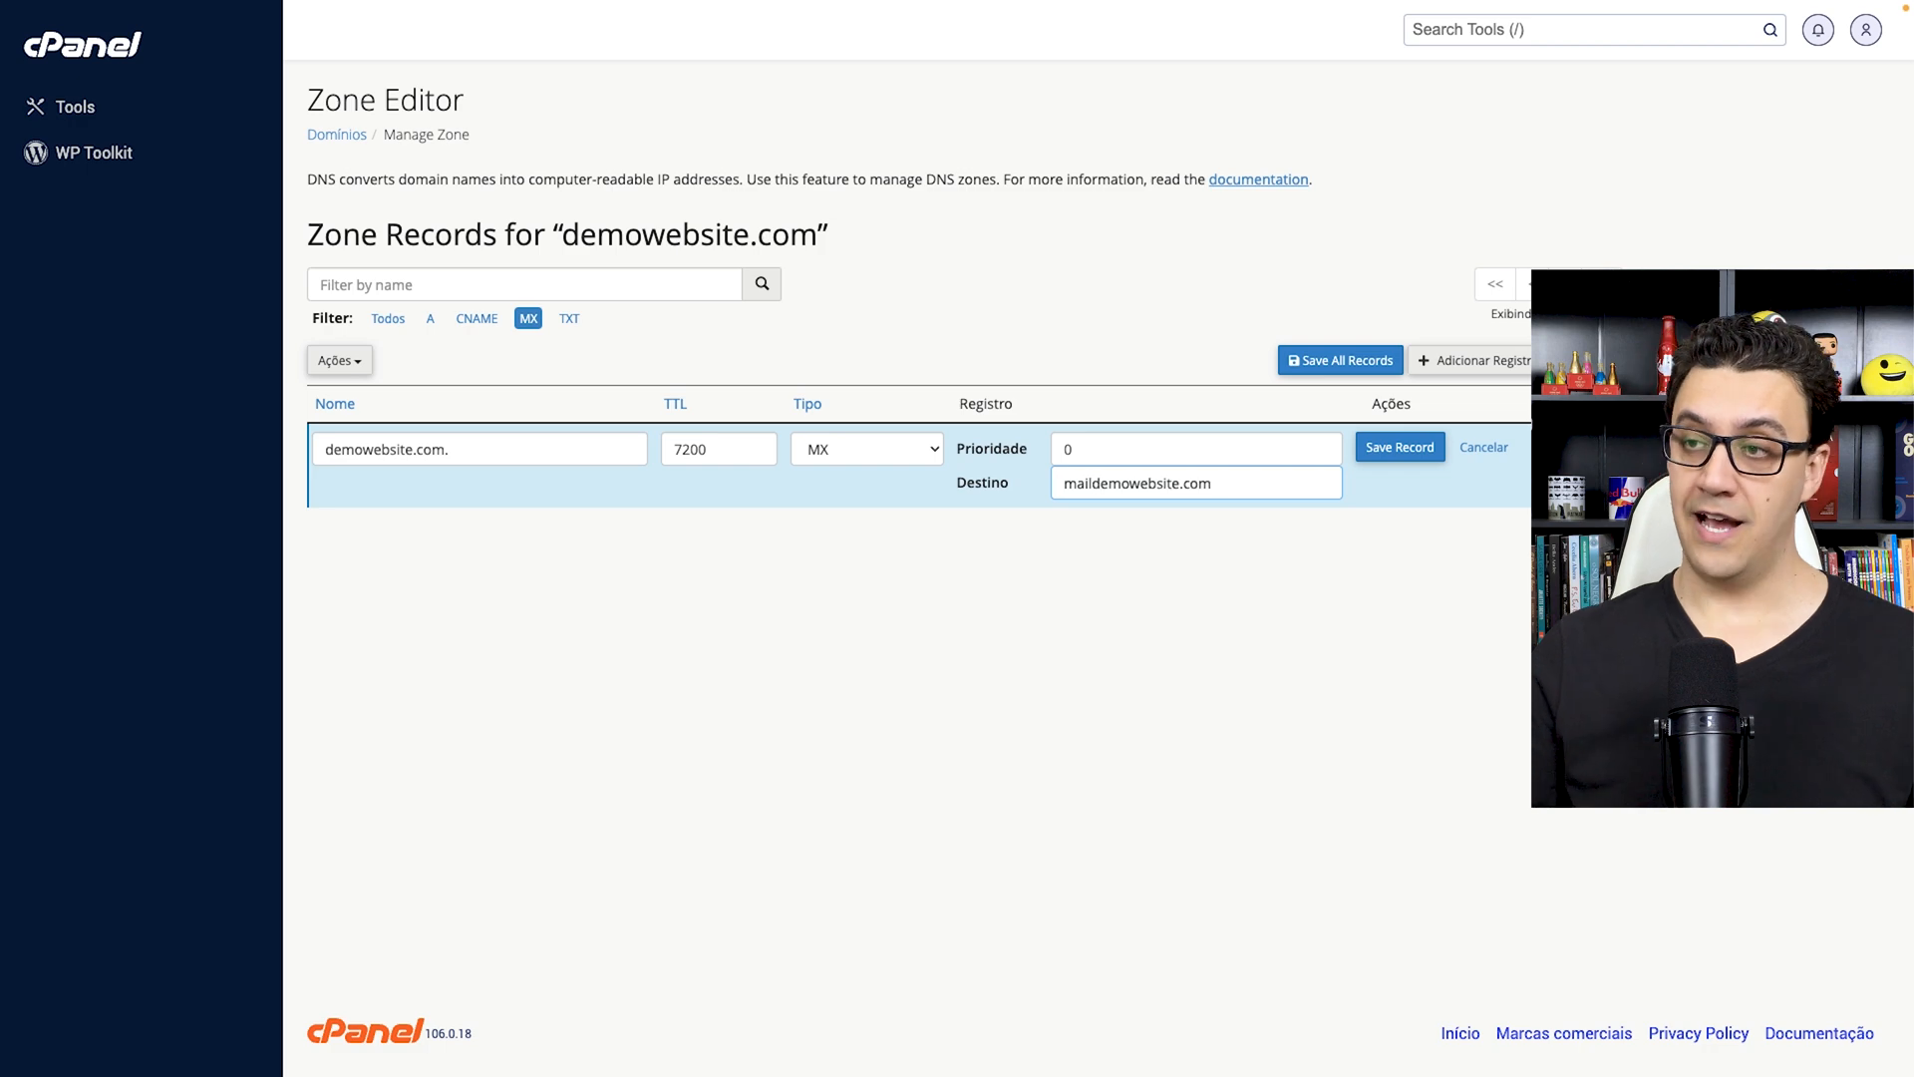
Step: Set the MX record's destination to smtp.demowebsite.com and save the record
text(mx.)
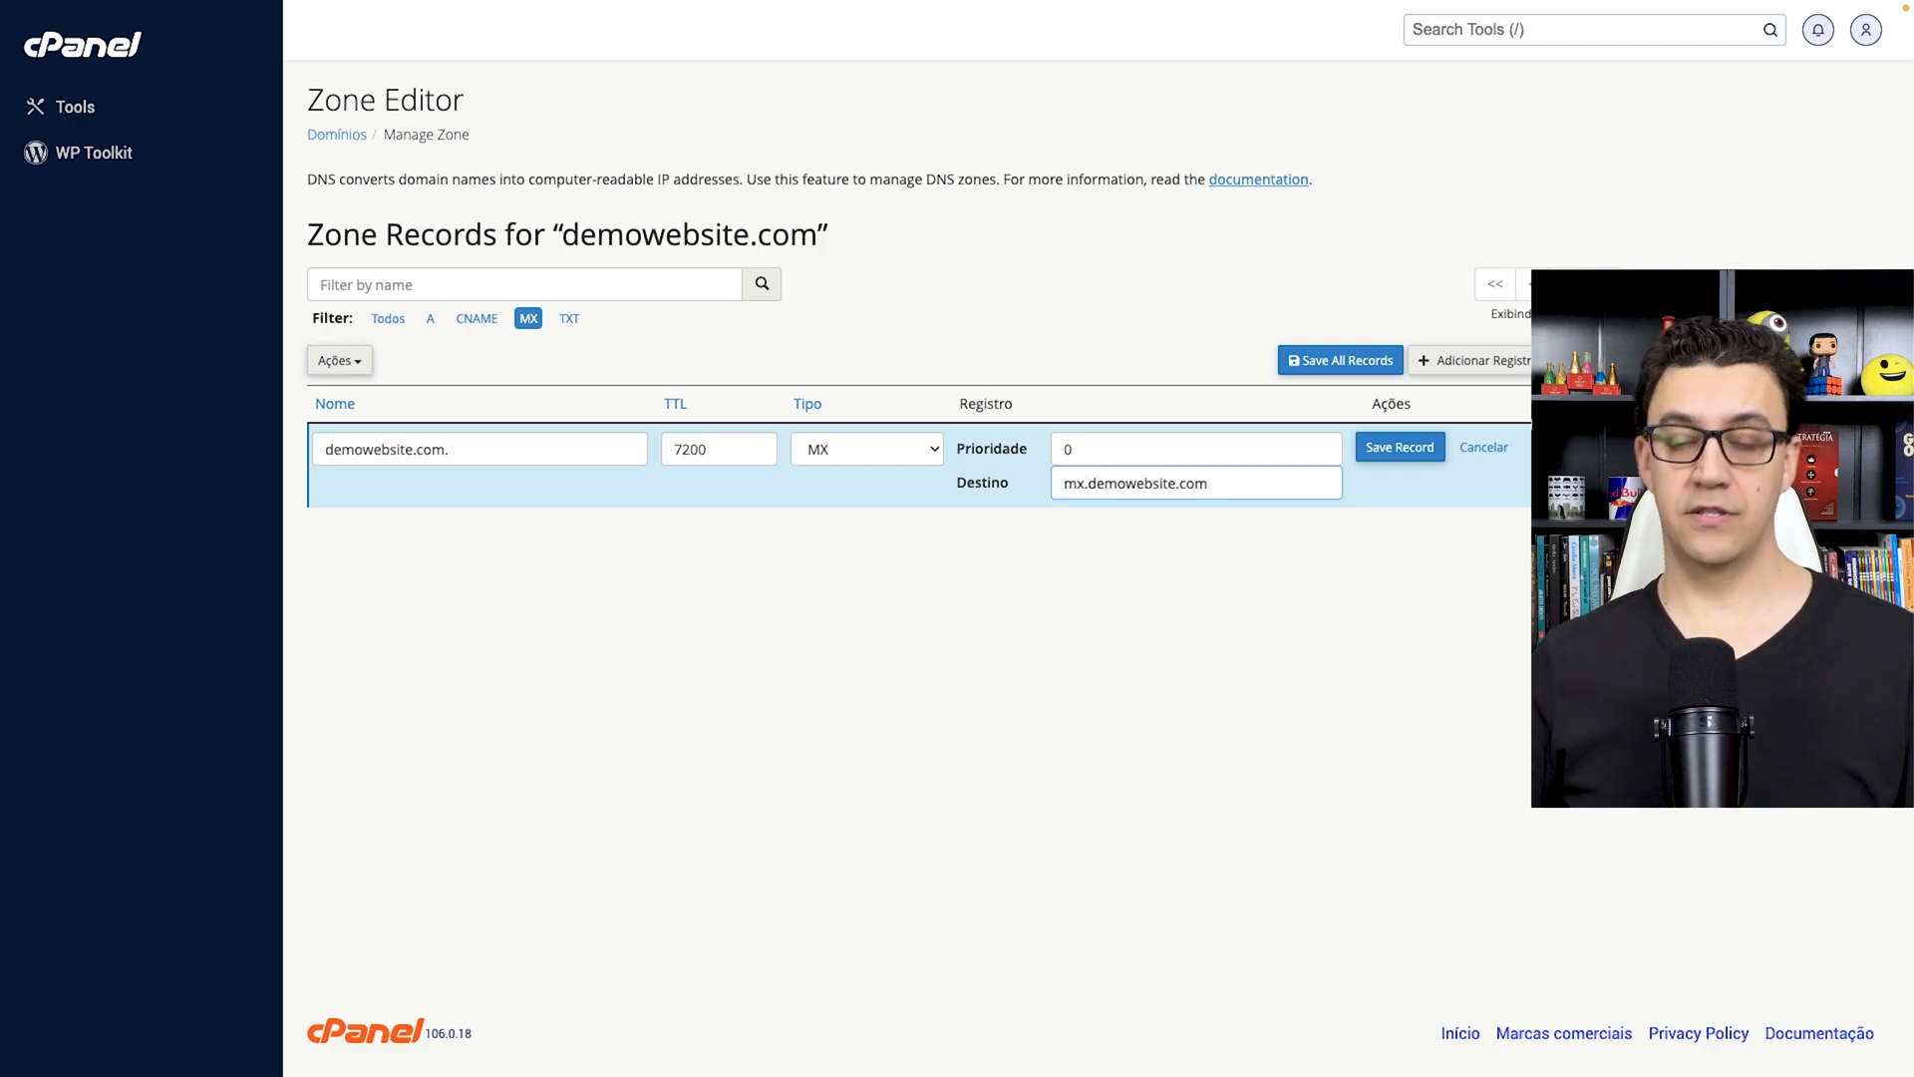
key(BackSpace)
key(BackSpace)
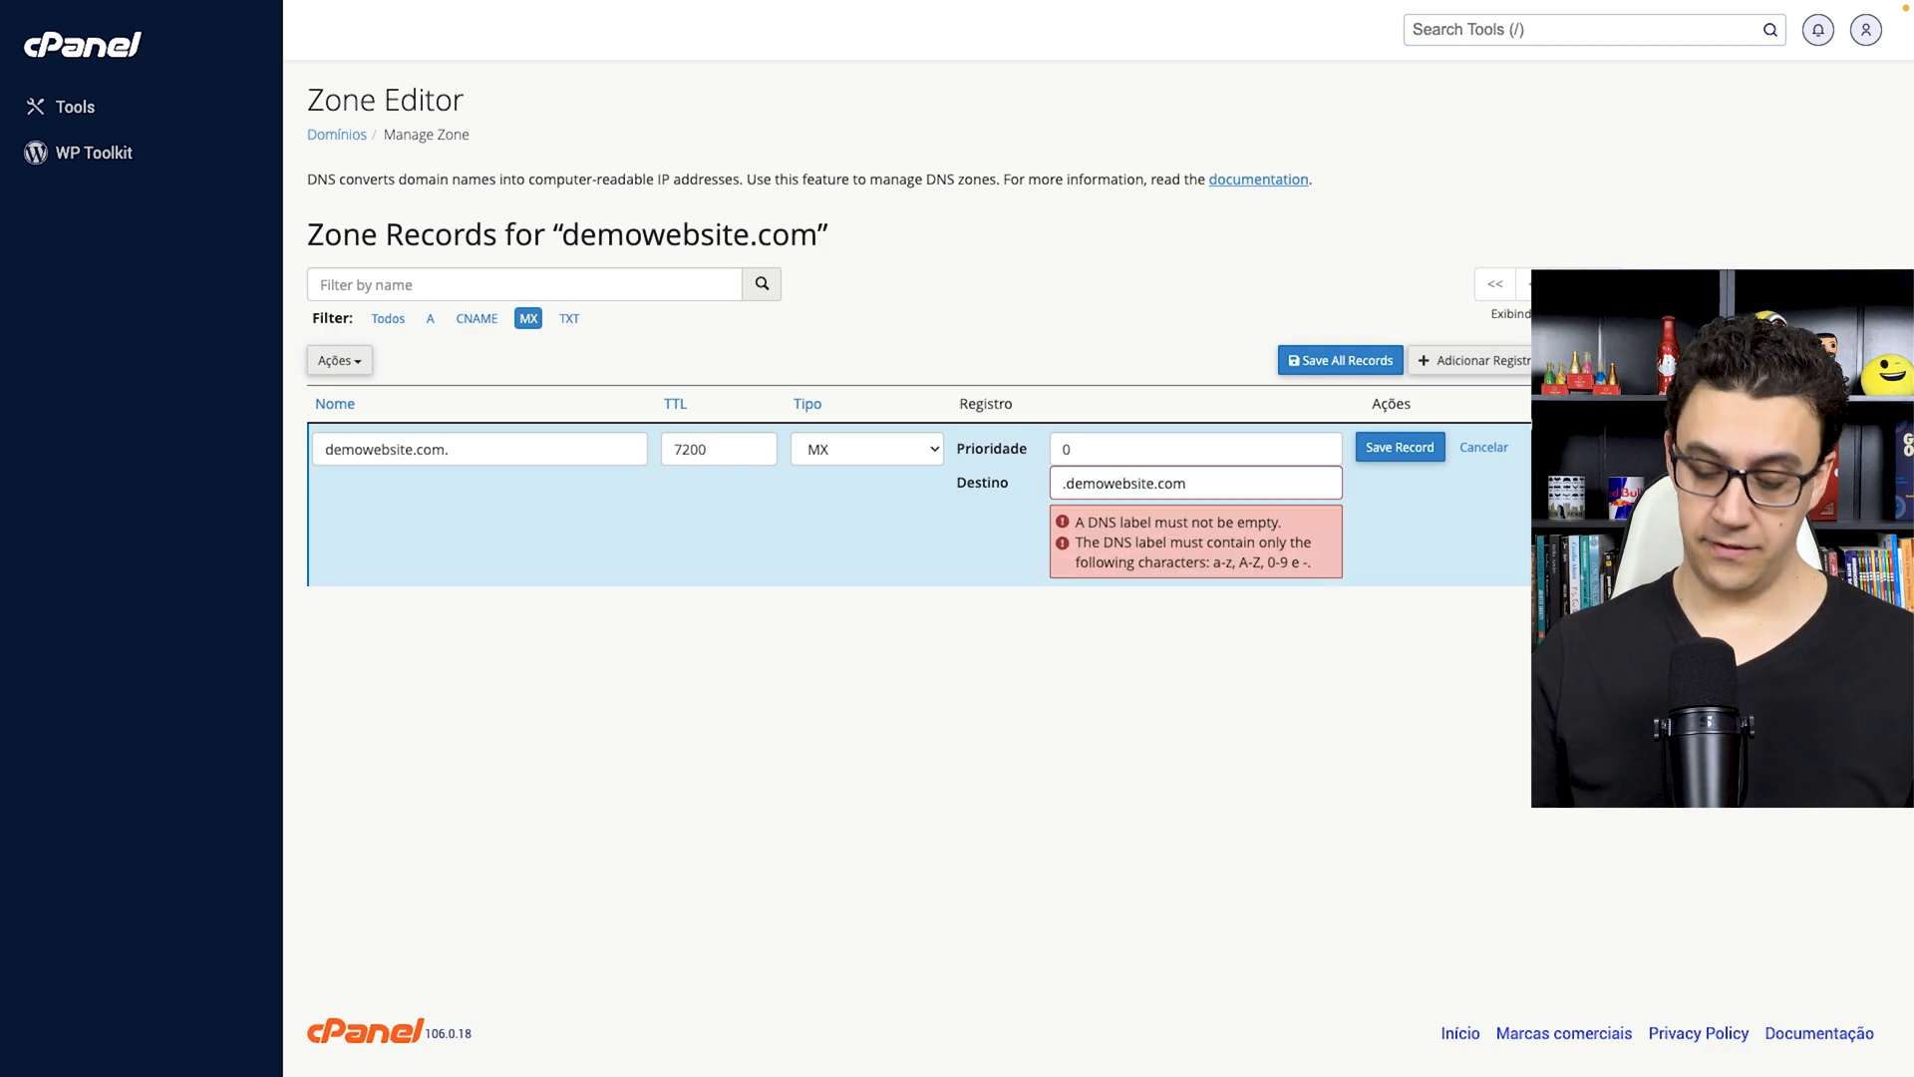
text(smp)
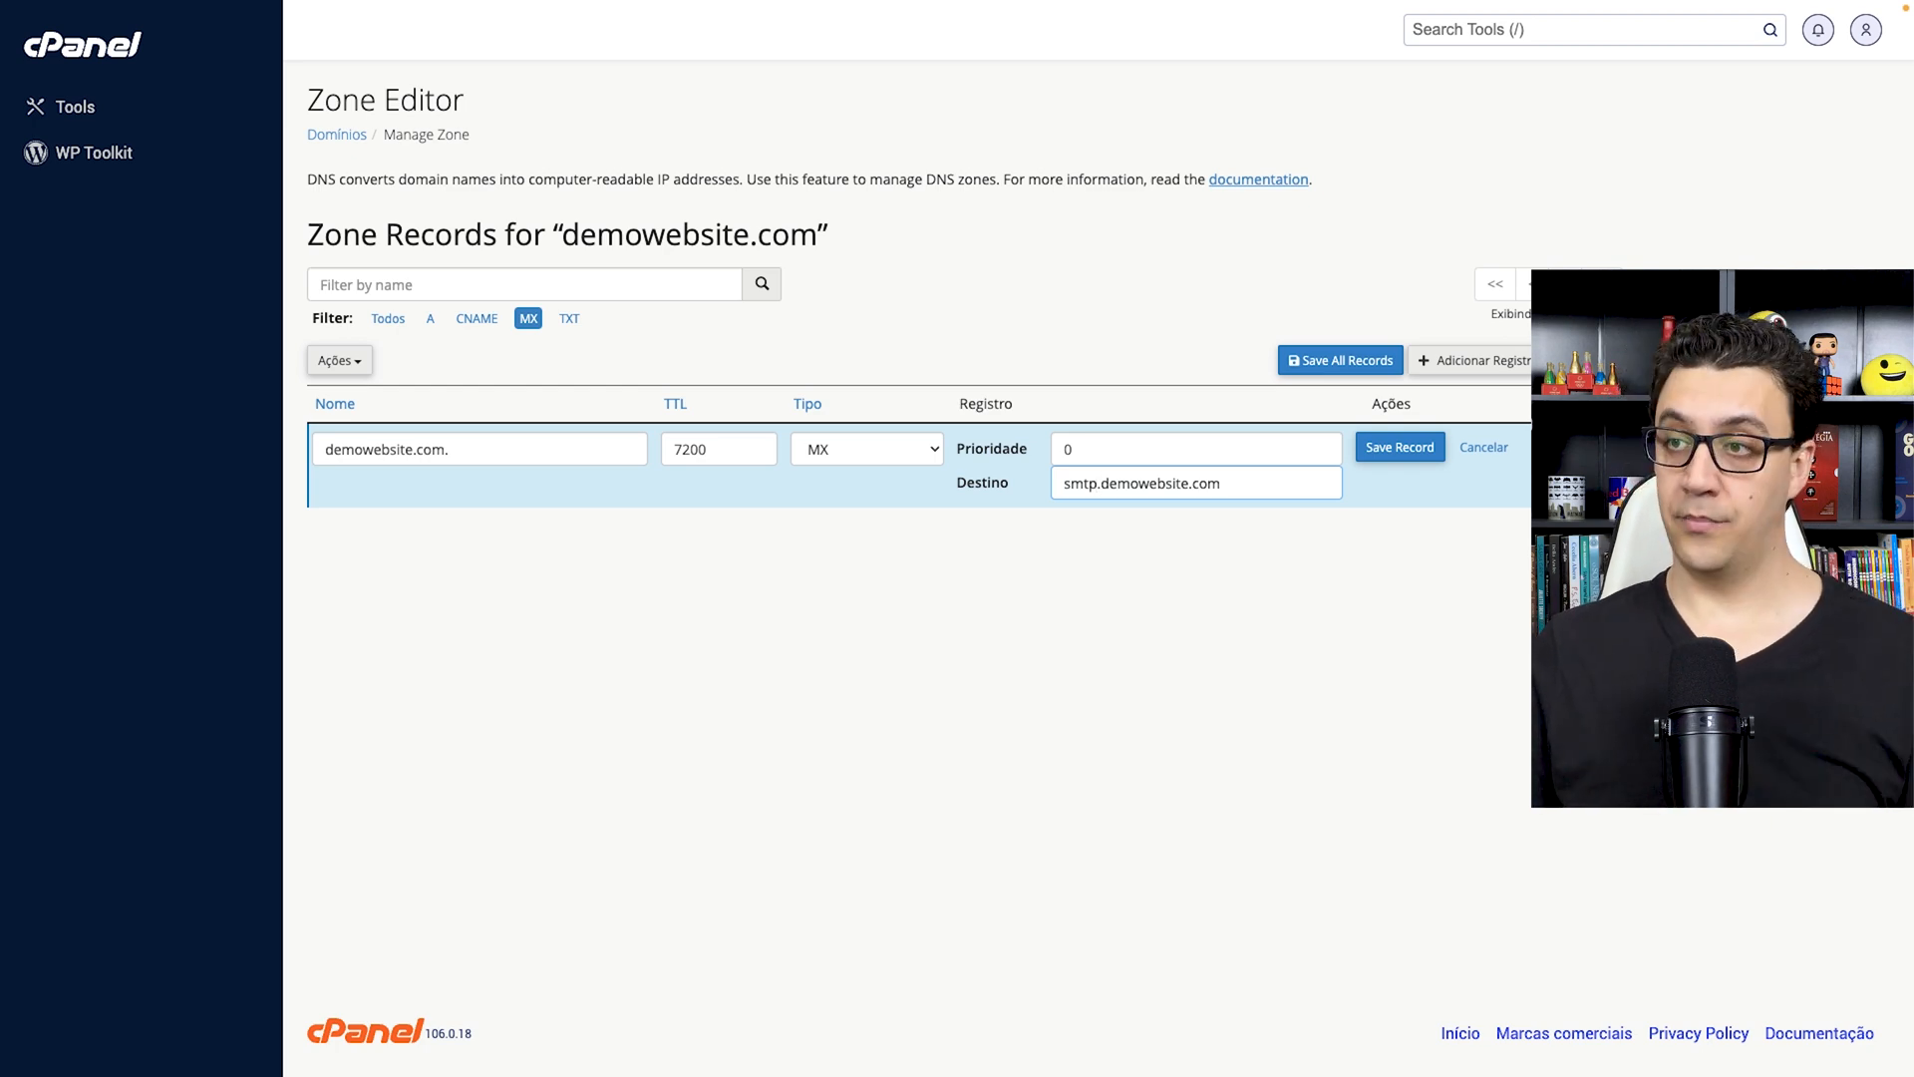
click(1391, 448)
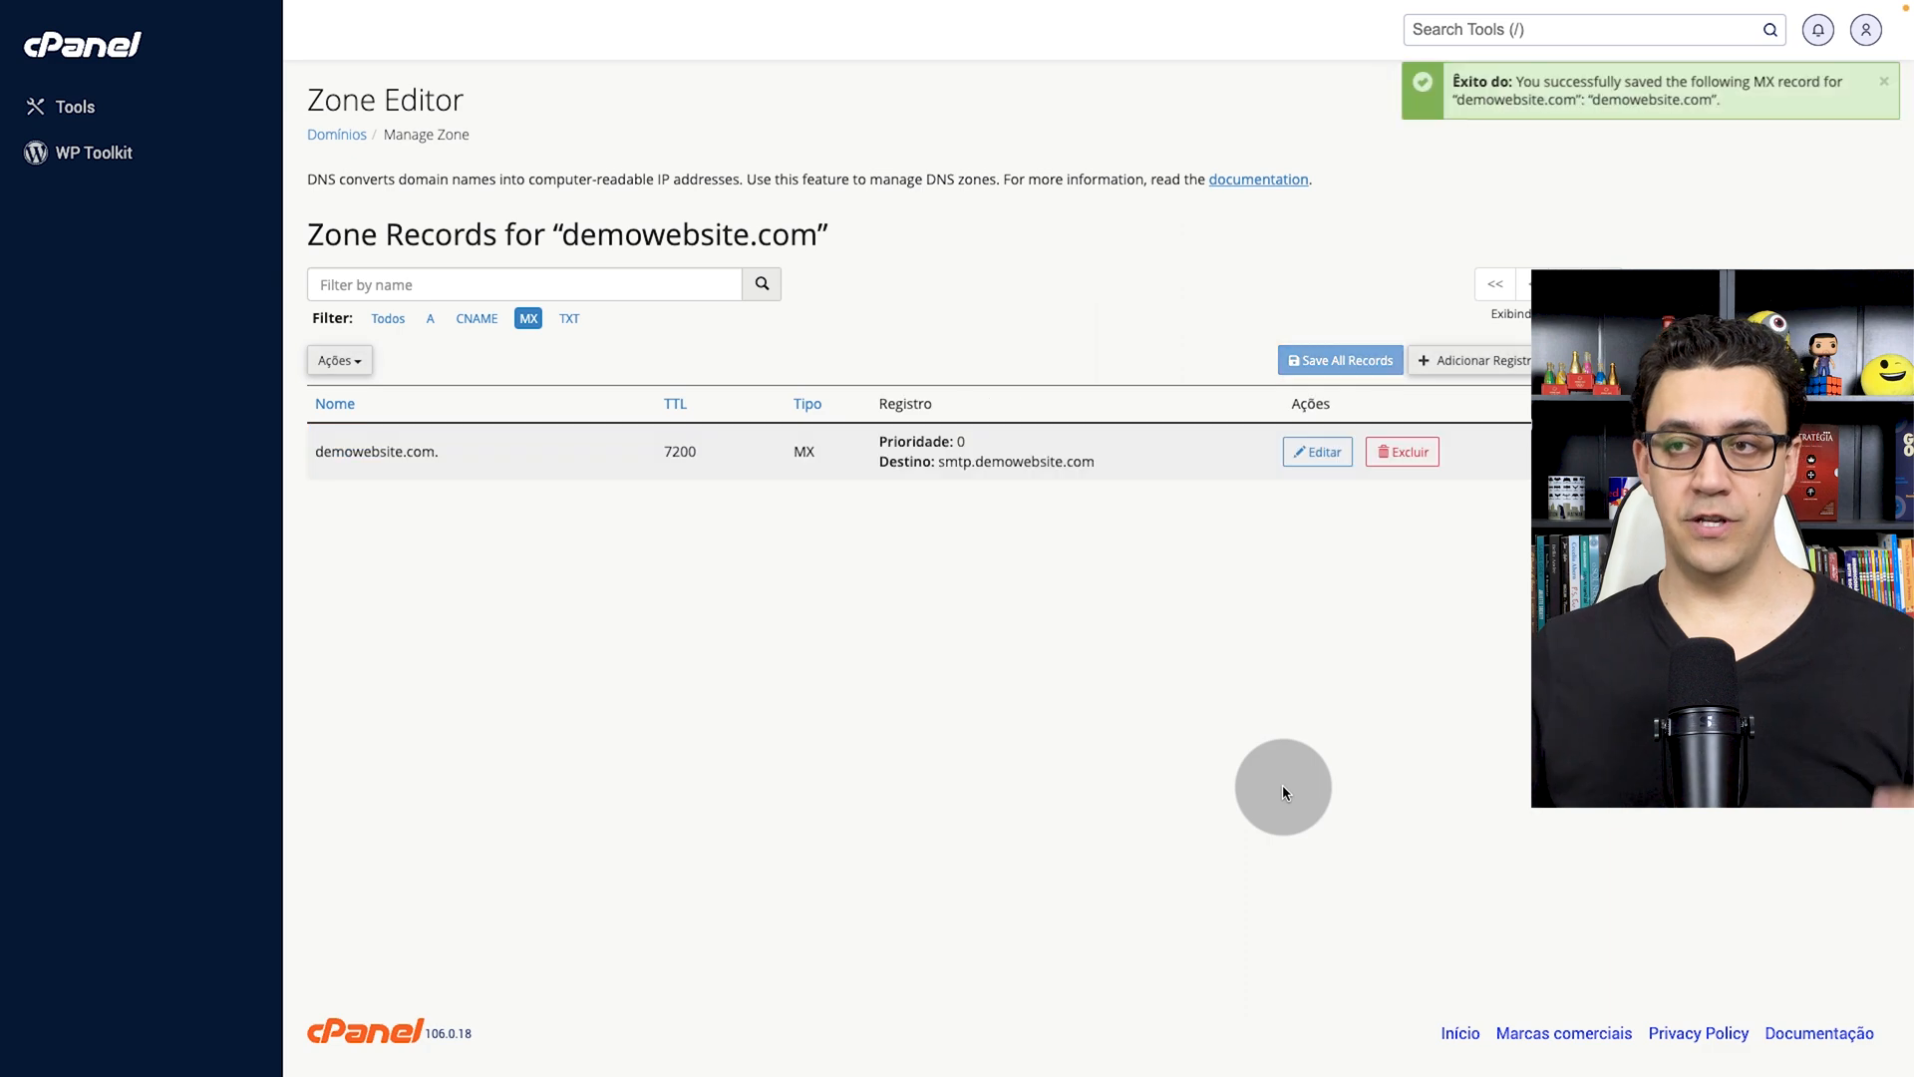